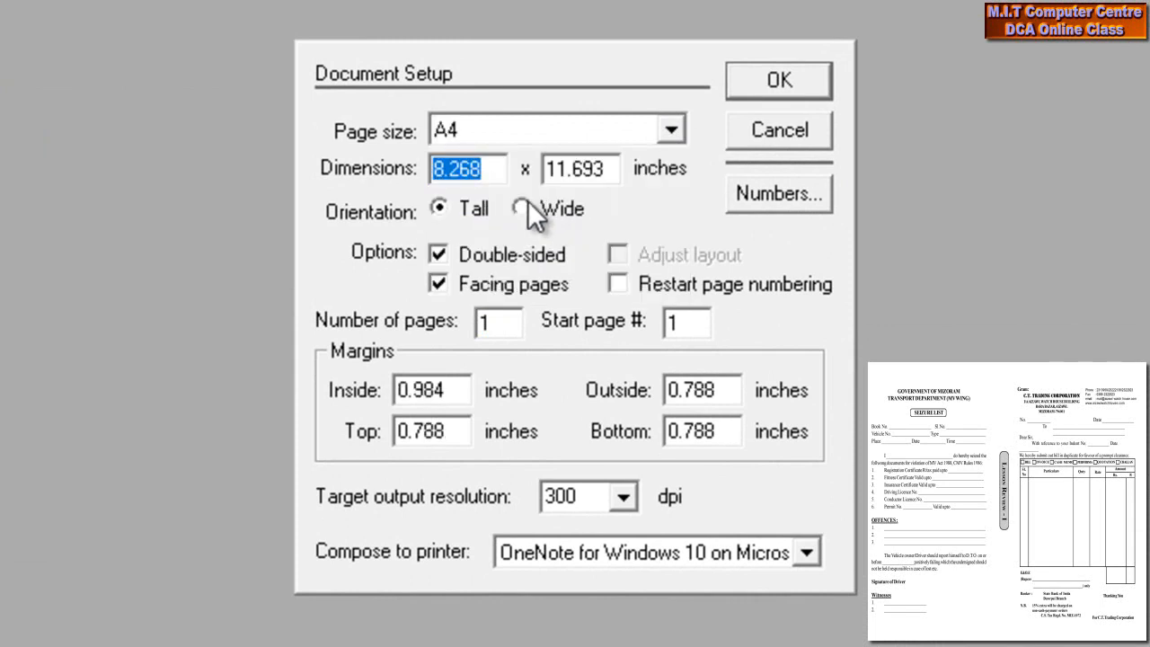
# - Create a new Wide (landscape) A4 document with Inside, Outside, Top and Bottom margins of 0.5 inch
pyautogui.click(524, 206)
pyautogui.moveTo(449, 396); pyautogui.dragTo(355, 383)
pyautogui.write('.5')
pyautogui.press('Tab')
pyautogui.write('.5')
pyautogui.press('Tab')
pyautogui.write('.5')
pyautogui.press('Tab')
pyautogui.write('.5')
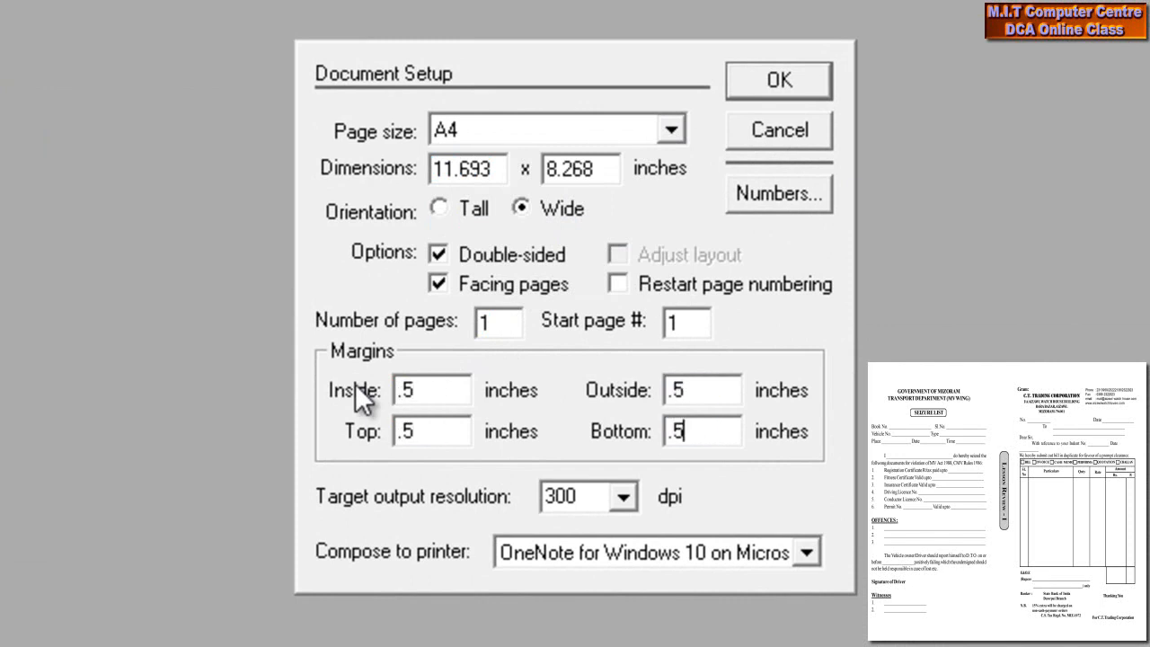
pyautogui.click(776, 88)
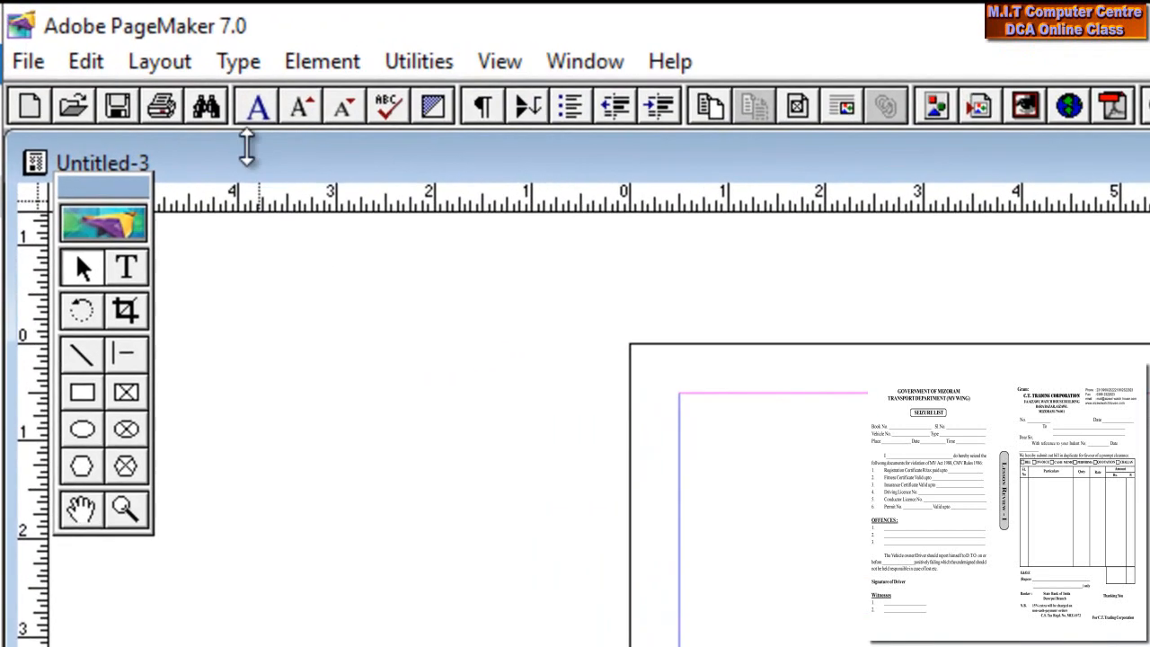
# - Apply 2 column guides with 1 inch between columns, then zoom in on the page
pyautogui.click(156, 59)
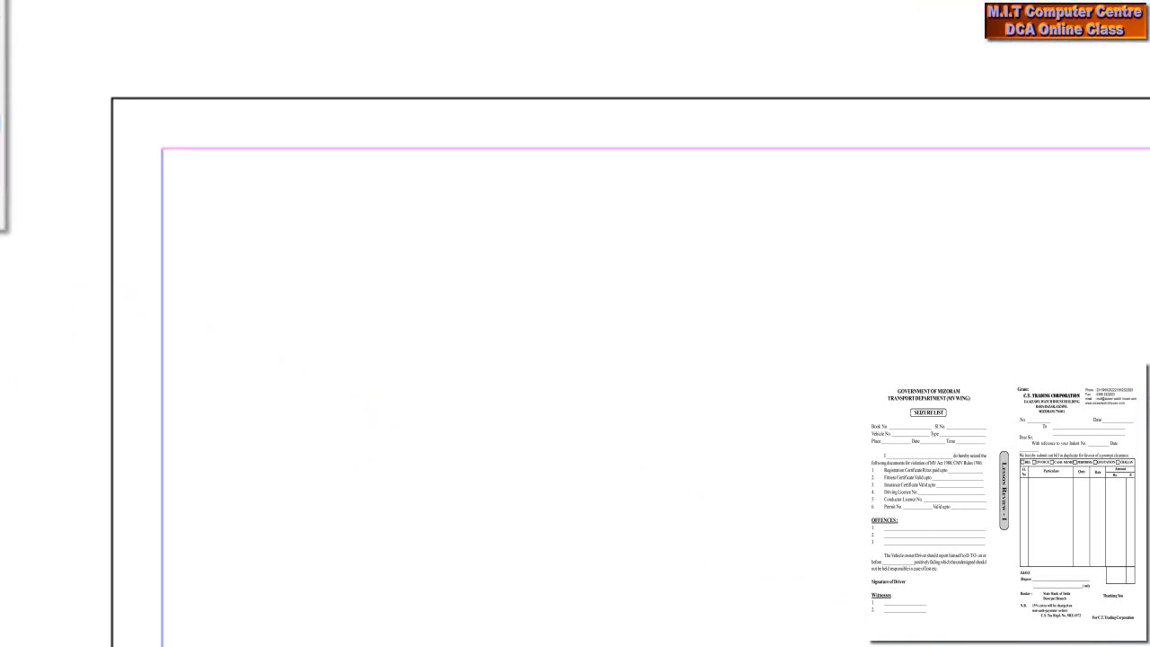
pyautogui.click(24, 137)
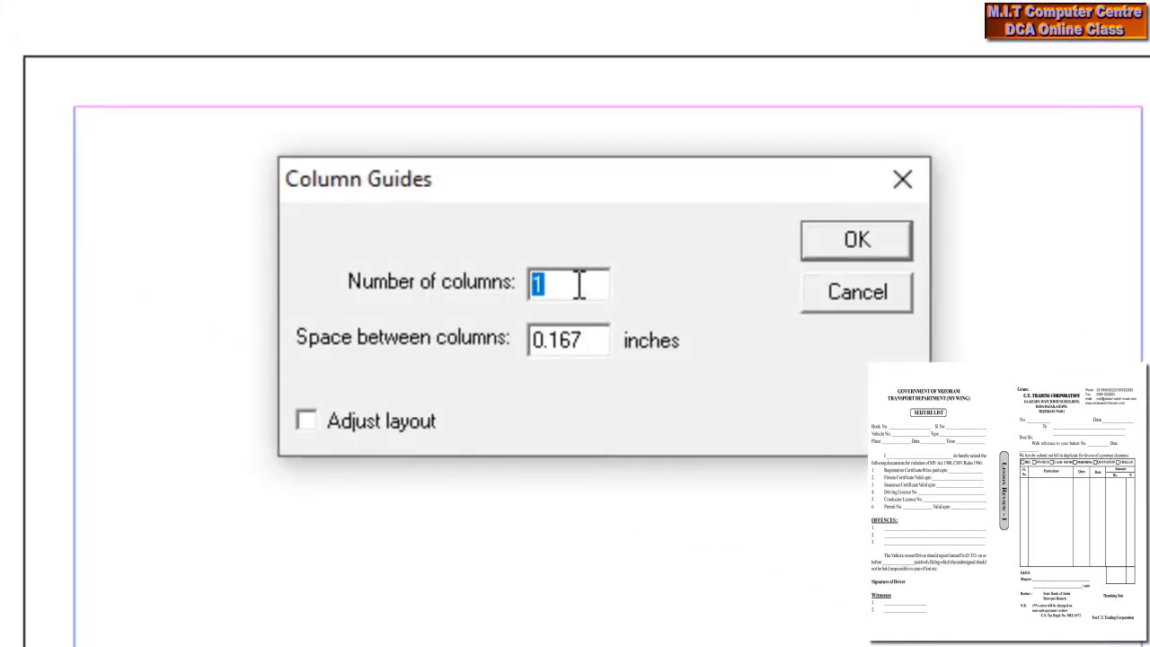
pyautogui.write('2')
pyautogui.moveTo(584, 334); pyautogui.dragTo(519, 324)
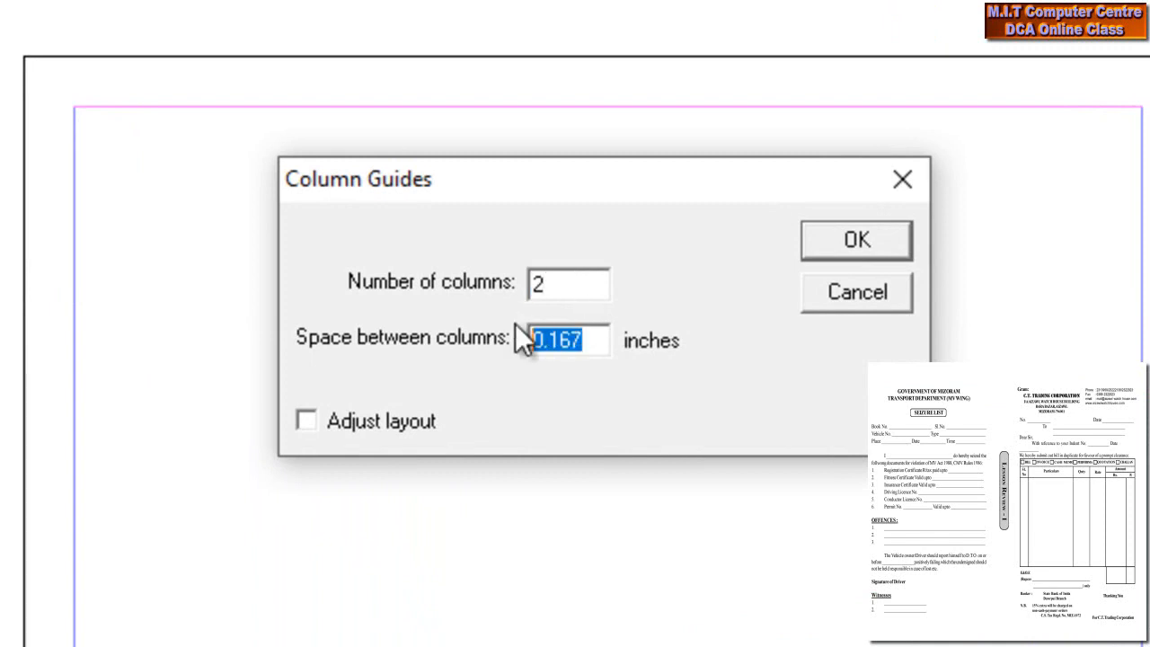
pyautogui.write('1')
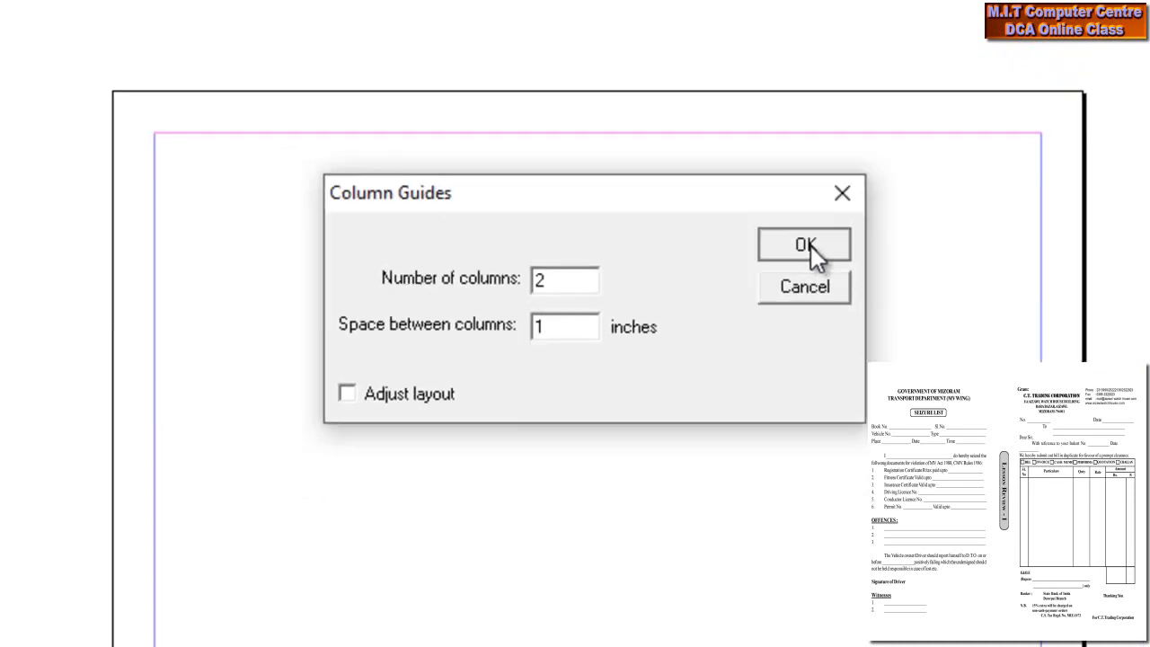
pyautogui.click(864, 248)
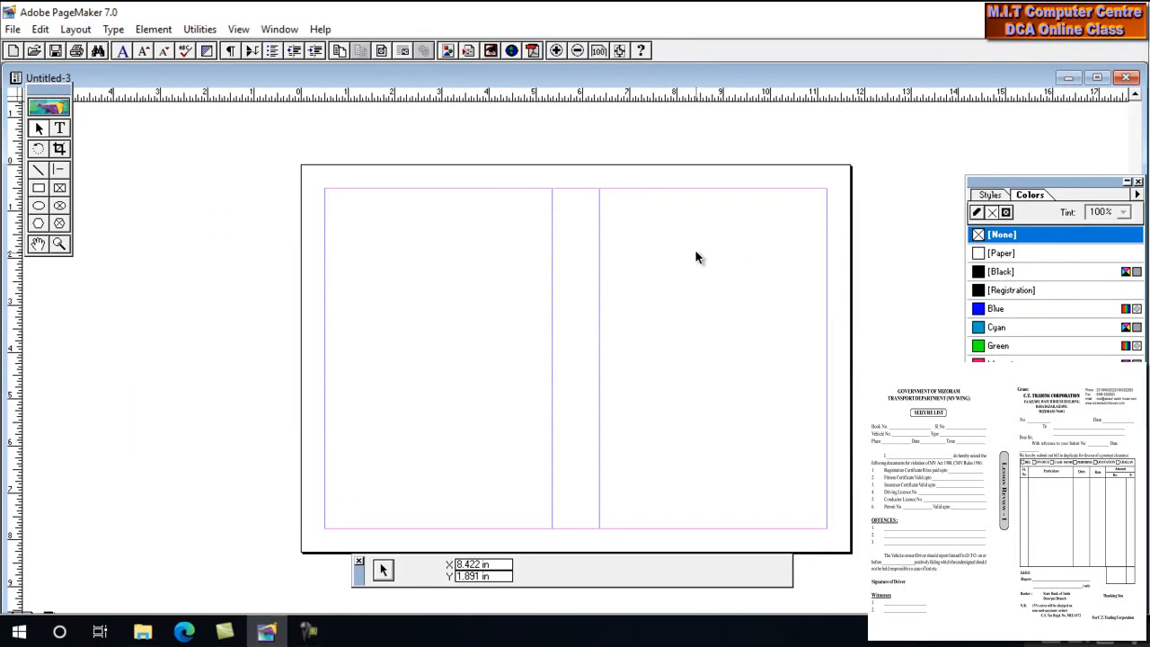
pyautogui.hotkey('ctrl', '1')
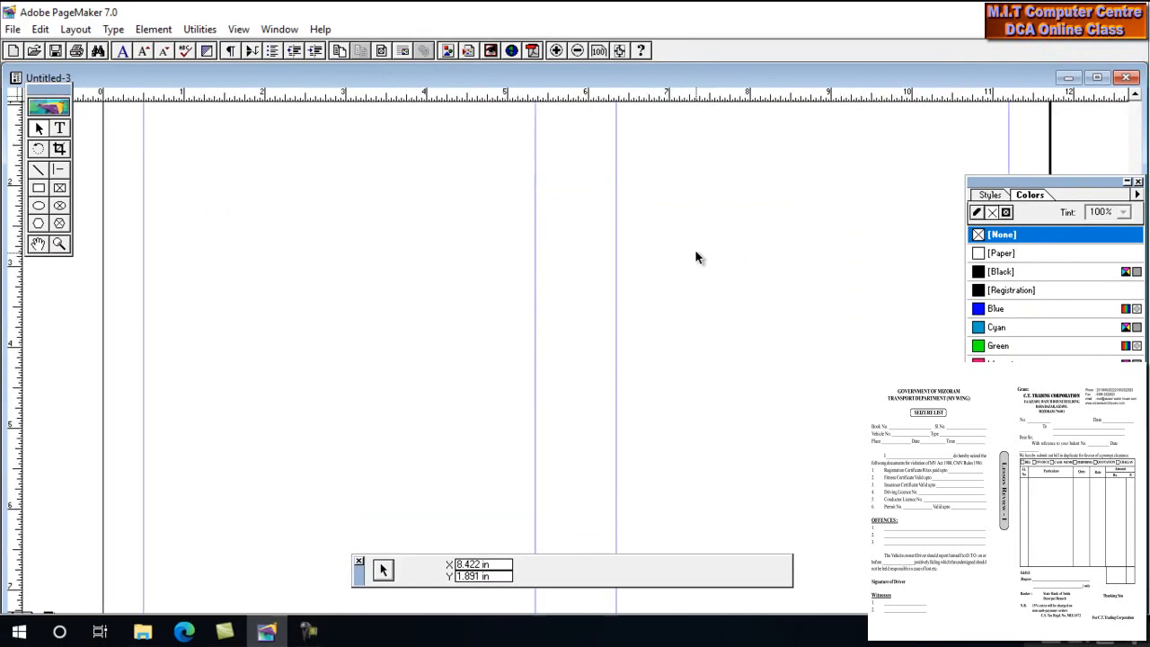
# - Paste the Government of Mizoram Transport Department Seizure List text at the left column's top-left margin
pyautogui.moveTo(577, 213); pyautogui.dragTo(638, 325)
pyautogui.moveTo(579, 263); pyautogui.dragTo(603, 259)
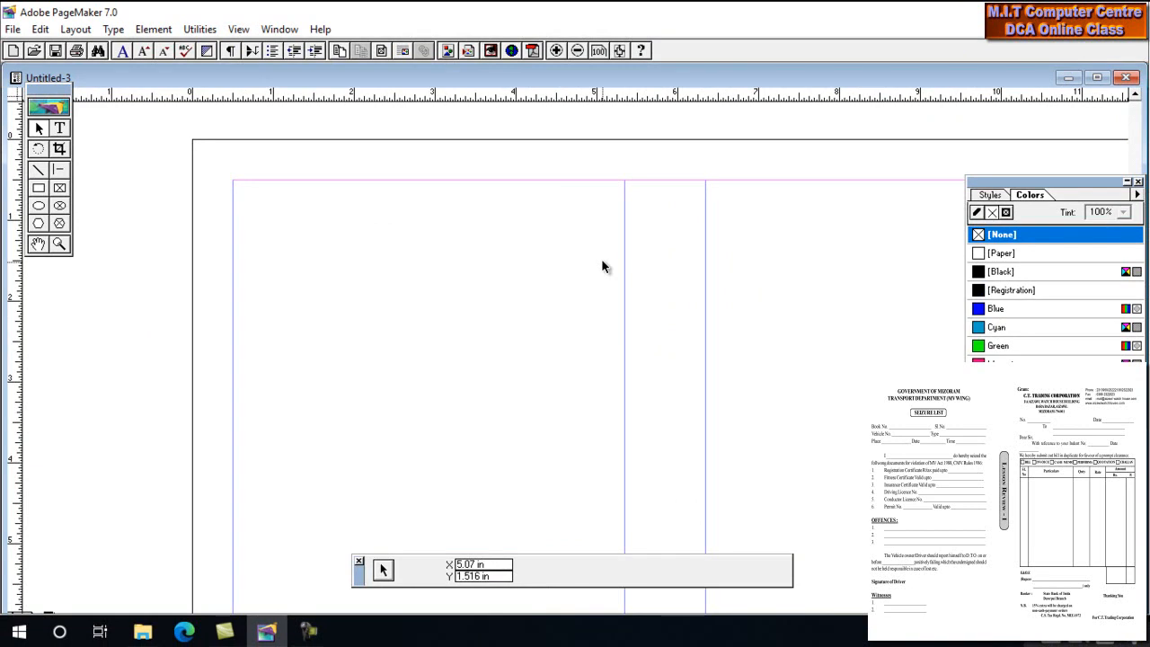
pyautogui.moveTo(588, 267); pyautogui.dragTo(510, 232)
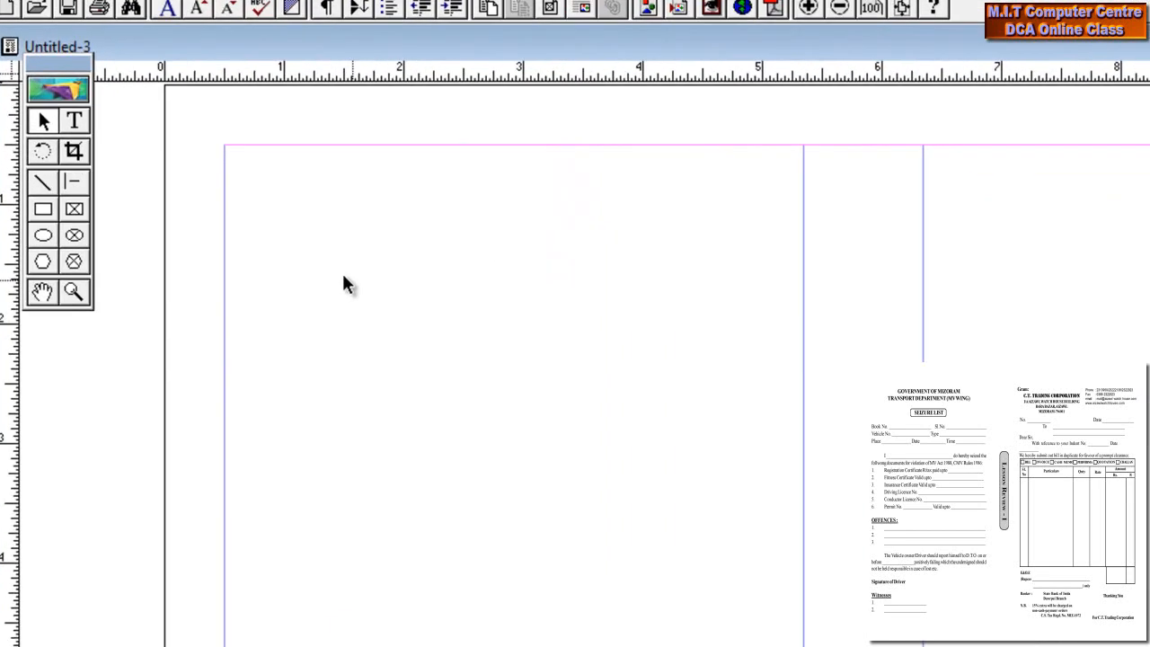
pyautogui.click(98, 117)
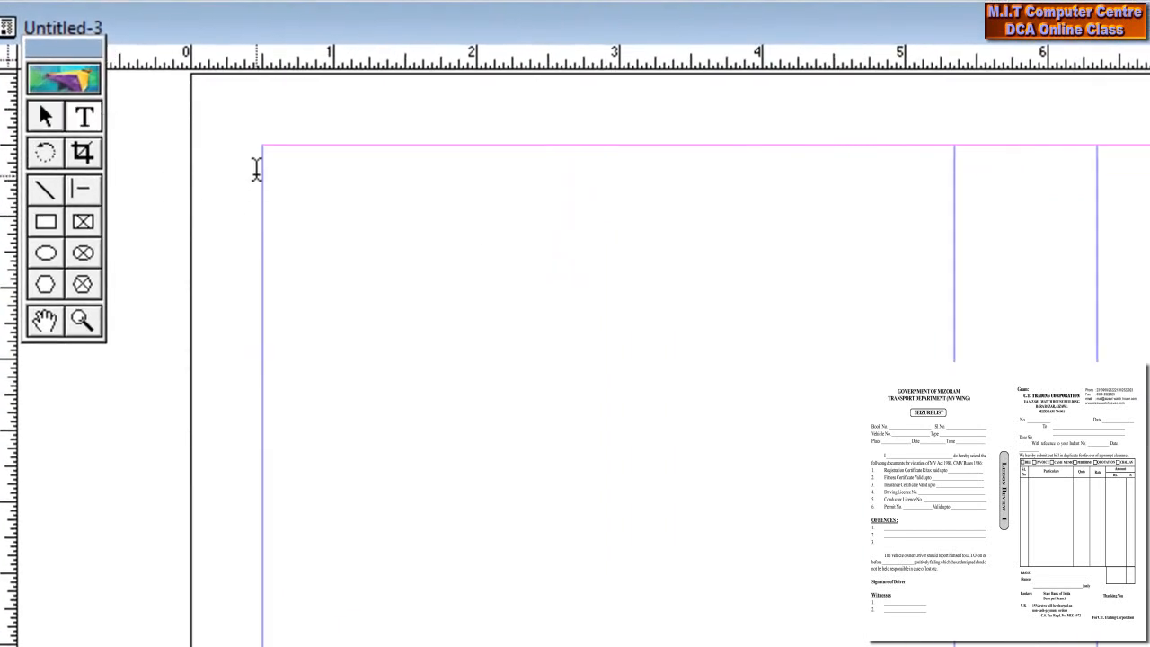
pyautogui.click(263, 155)
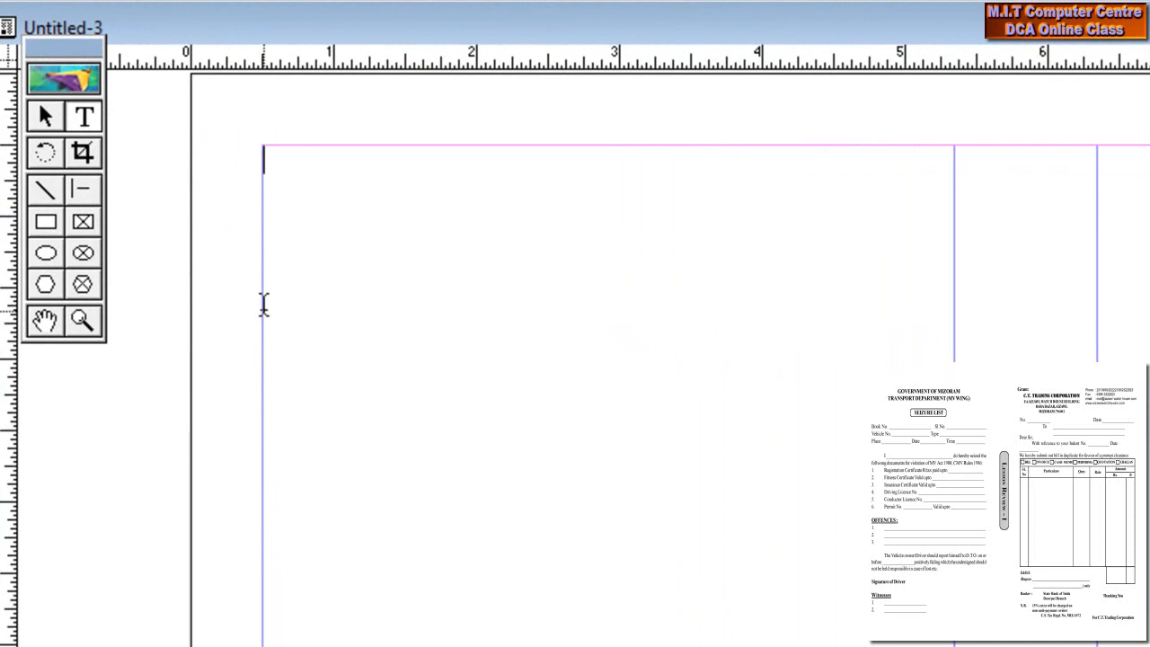
pyautogui.hotkey('ctrl', 'v')
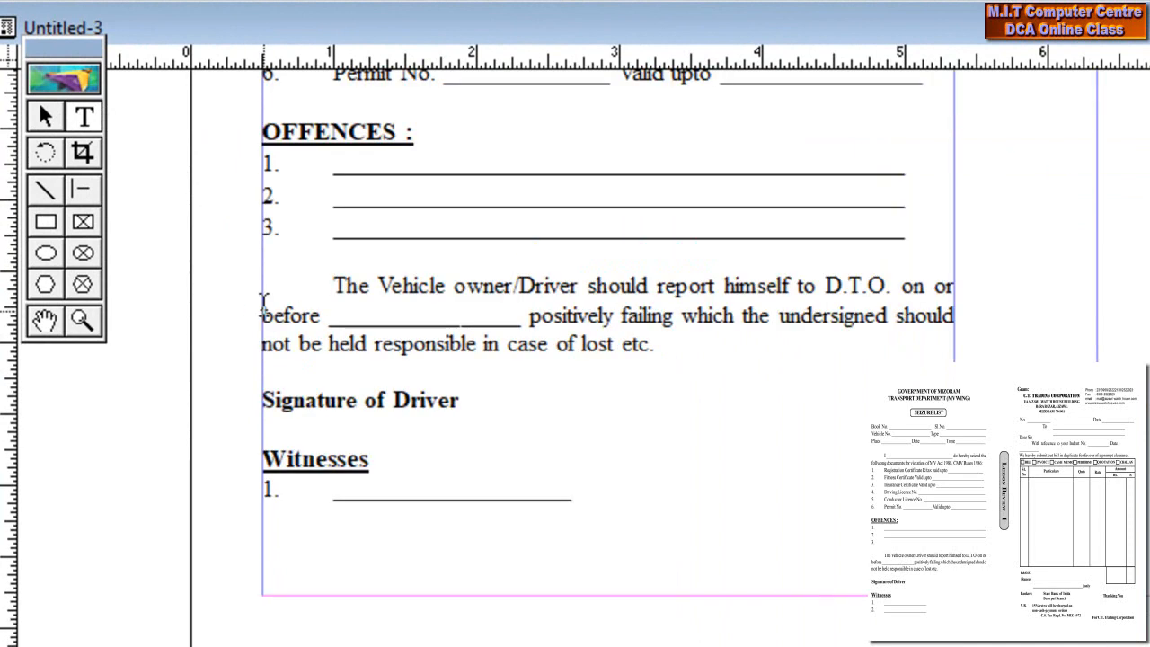
pyautogui.moveTo(515, 95); pyautogui.dragTo(674, 484)
pyautogui.moveTo(703, 304); pyautogui.dragTo(694, 438)
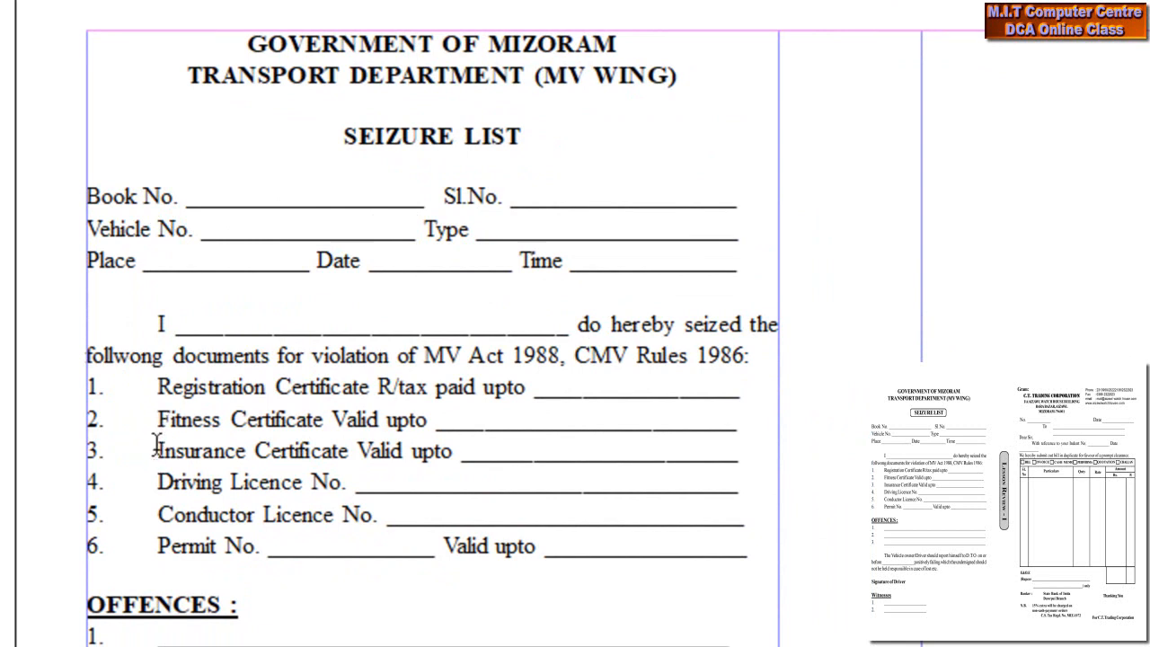
pyautogui.scroll(-5, 195, 620)
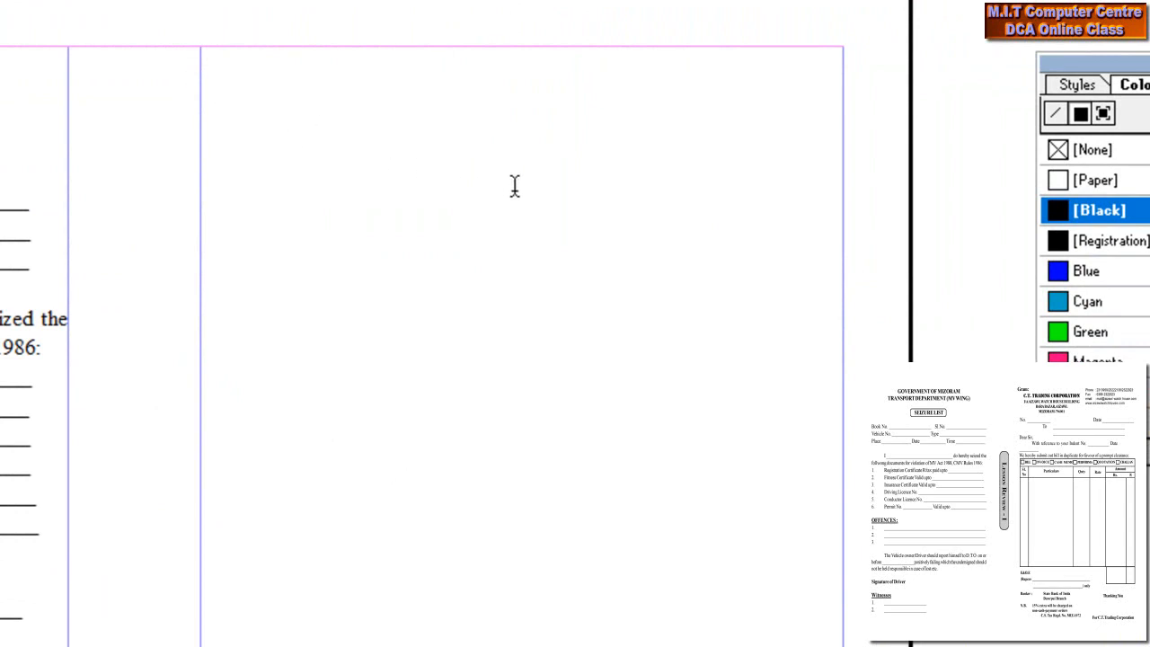
# - Type the CT TRADING CORPORATION letterhead with I/A AIZAWL WATCH HOUSE BUILDING, BARA BAZAR, AIZAWL, MIZORAM-796001
pyautogui.moveTo(516, 213); pyautogui.dragTo(200, 40)
pyautogui.write('CT TRADING CORPORATIO')
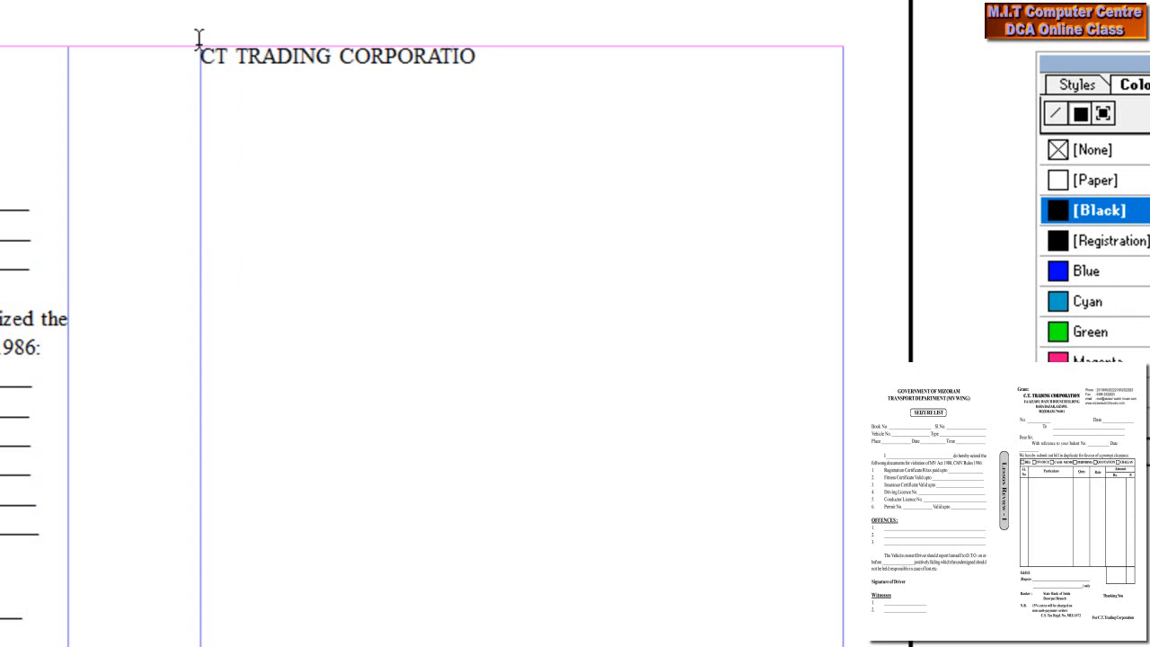
pyautogui.write('N')
pyautogui.press('Return')
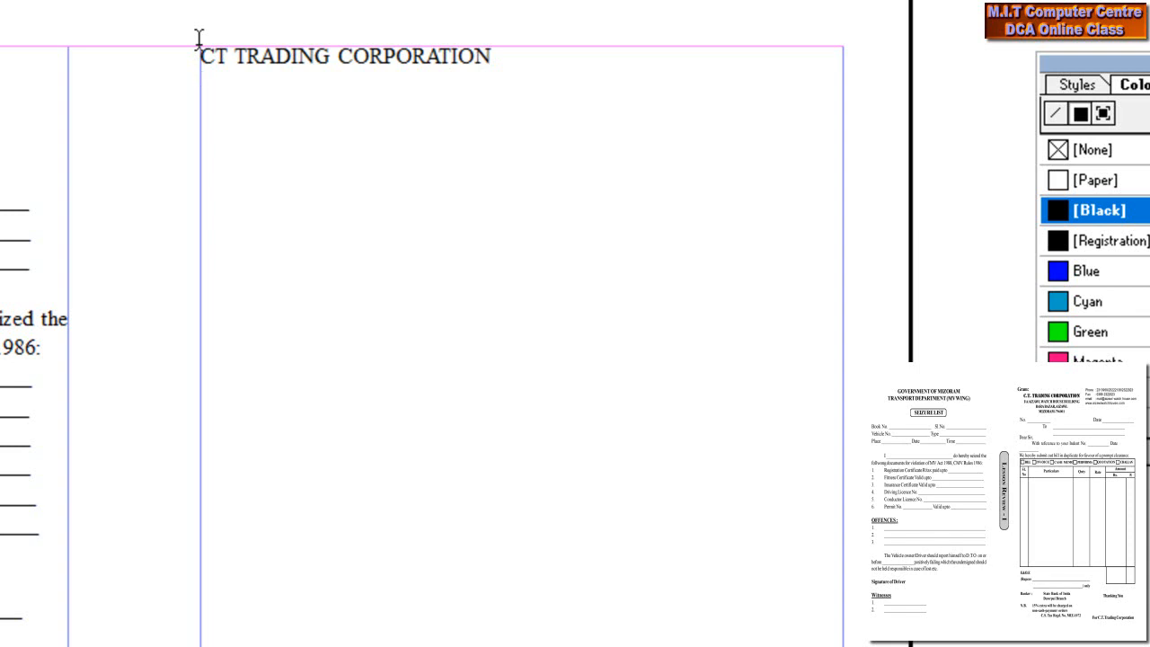
pyautogui.write('I/A AIZAWL ')
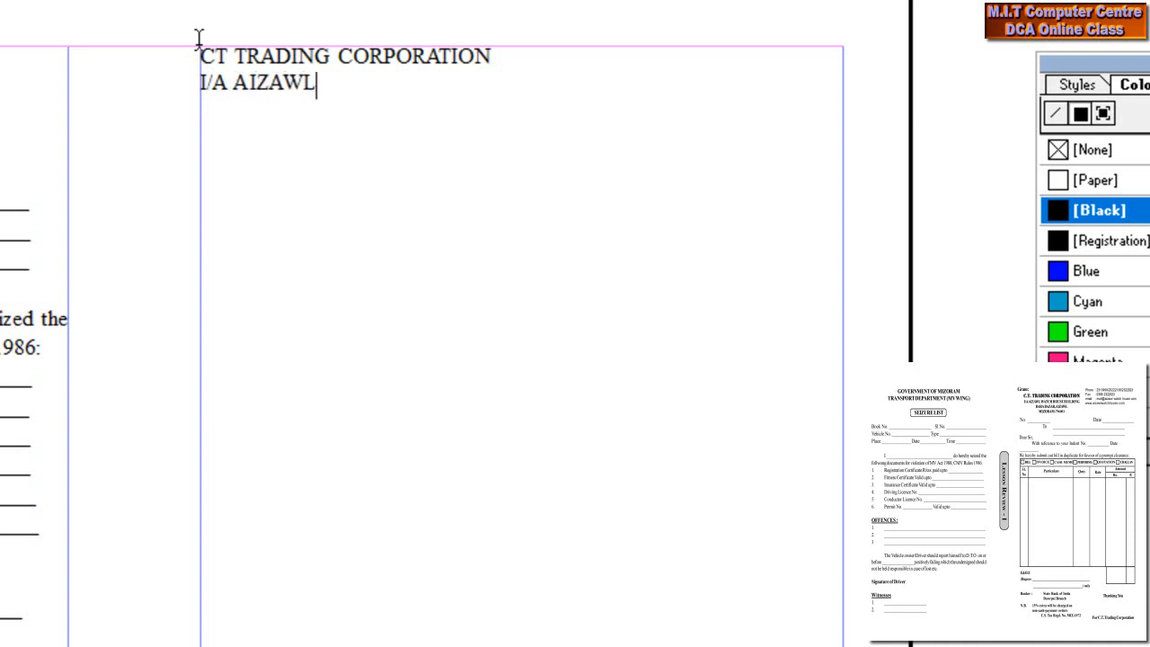
pyautogui.write('WATCH HOUSE ')
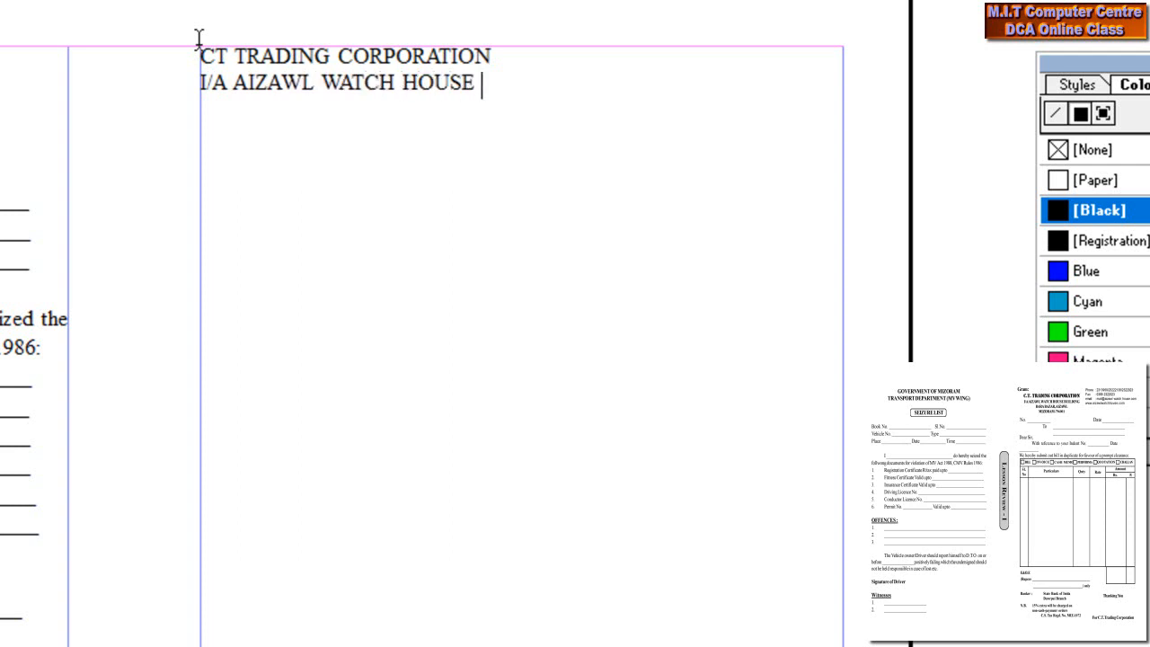
pyautogui.write('BUILDING')
pyautogui.press('Return')
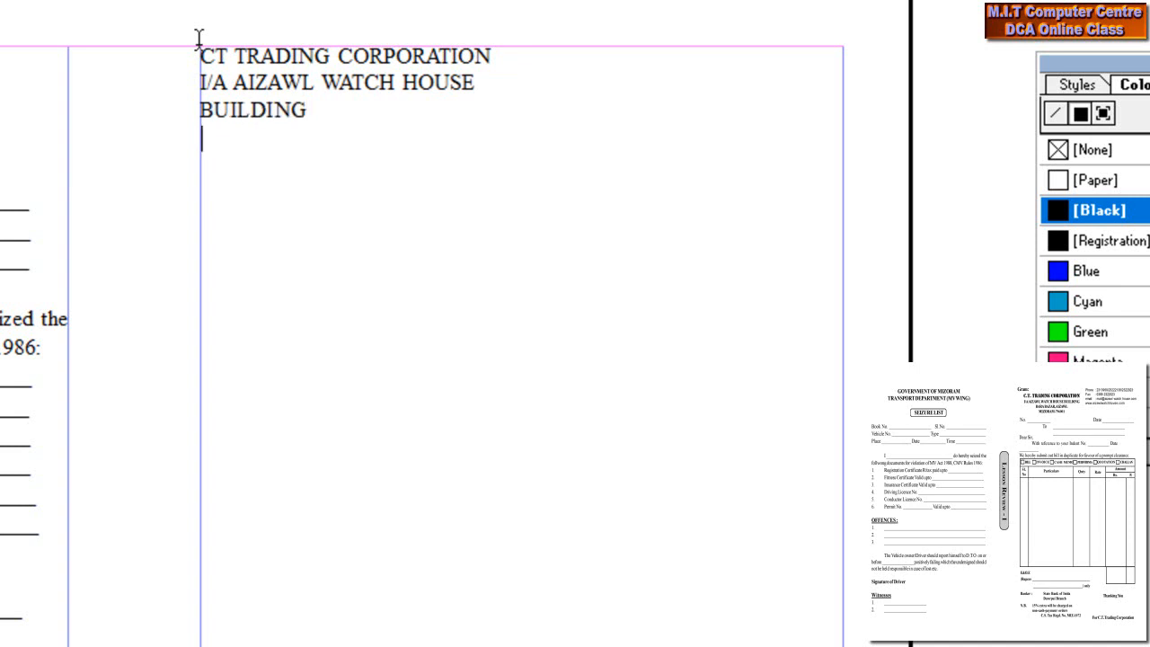
pyautogui.write('BARA BAZAR')
pyautogui.write(', AIZAWL')
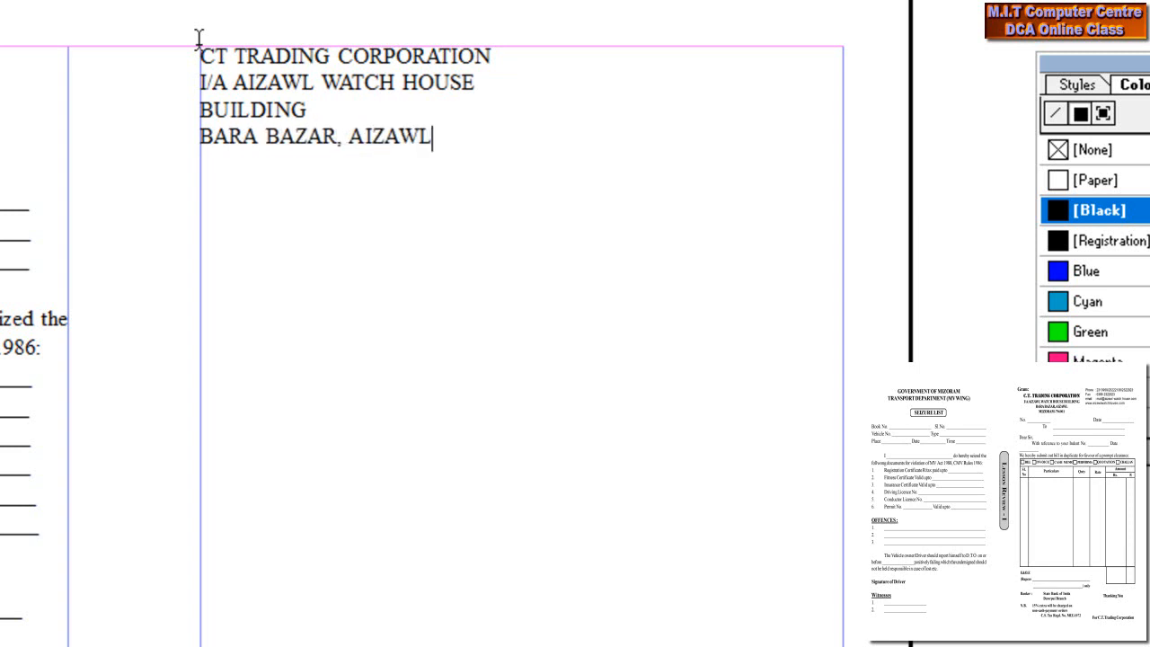
pyautogui.press('Return')
pyautogui.write('MIZORAM')
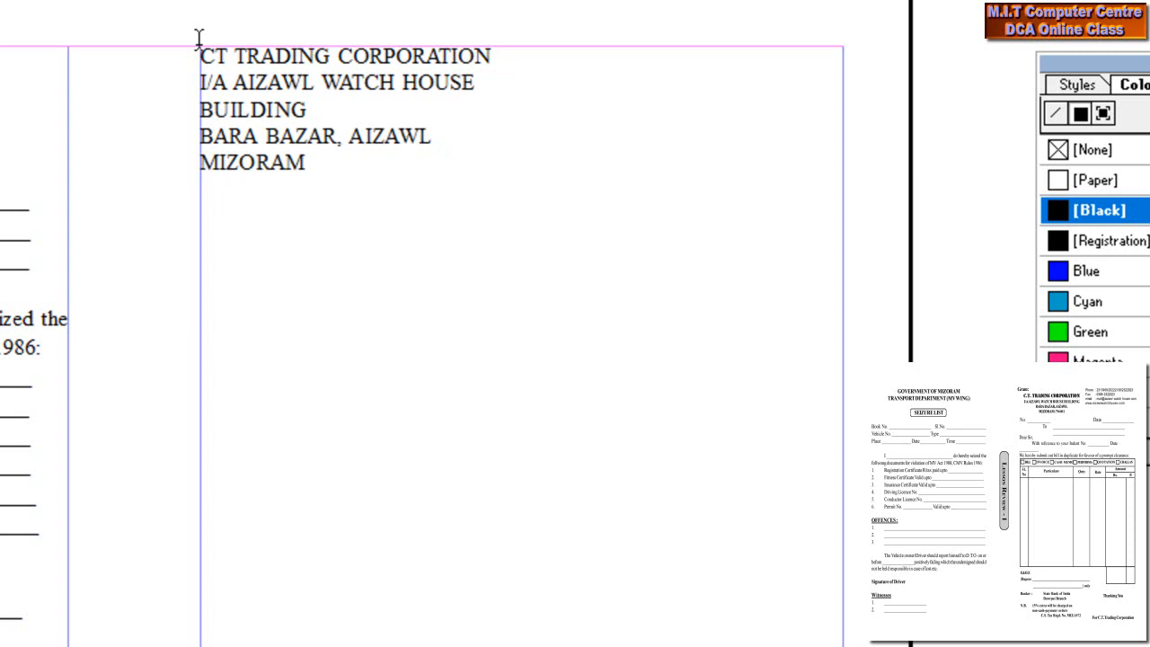
pyautogui.write('-796001')
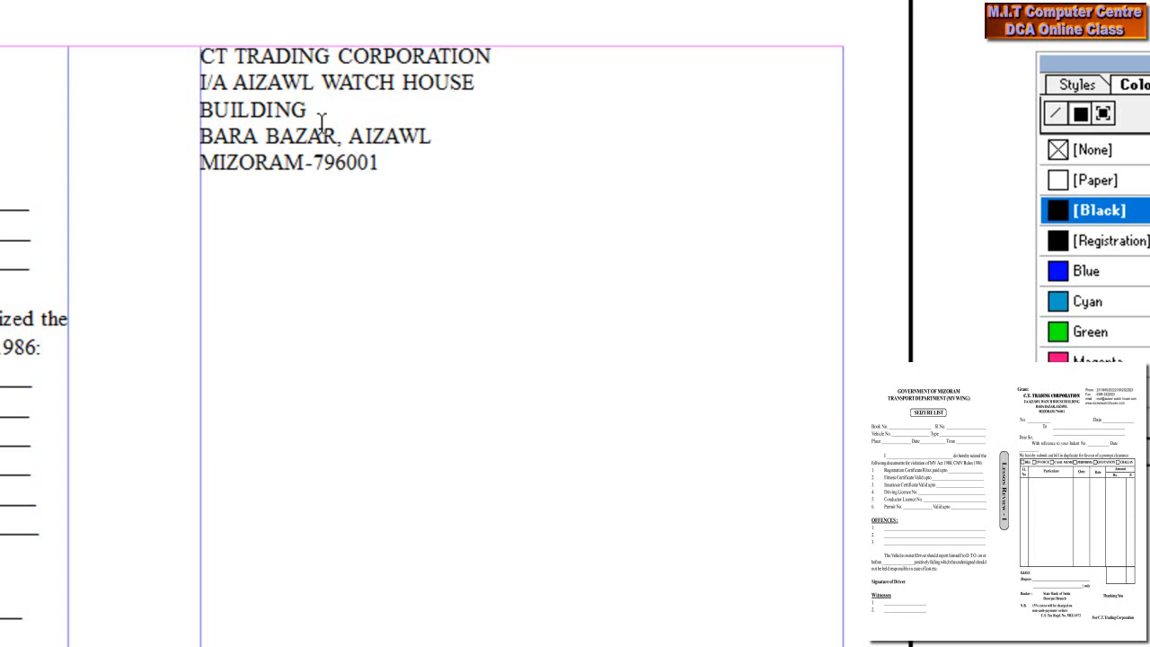
pyautogui.moveTo(381, 165); pyautogui.dragTo(180, 92)
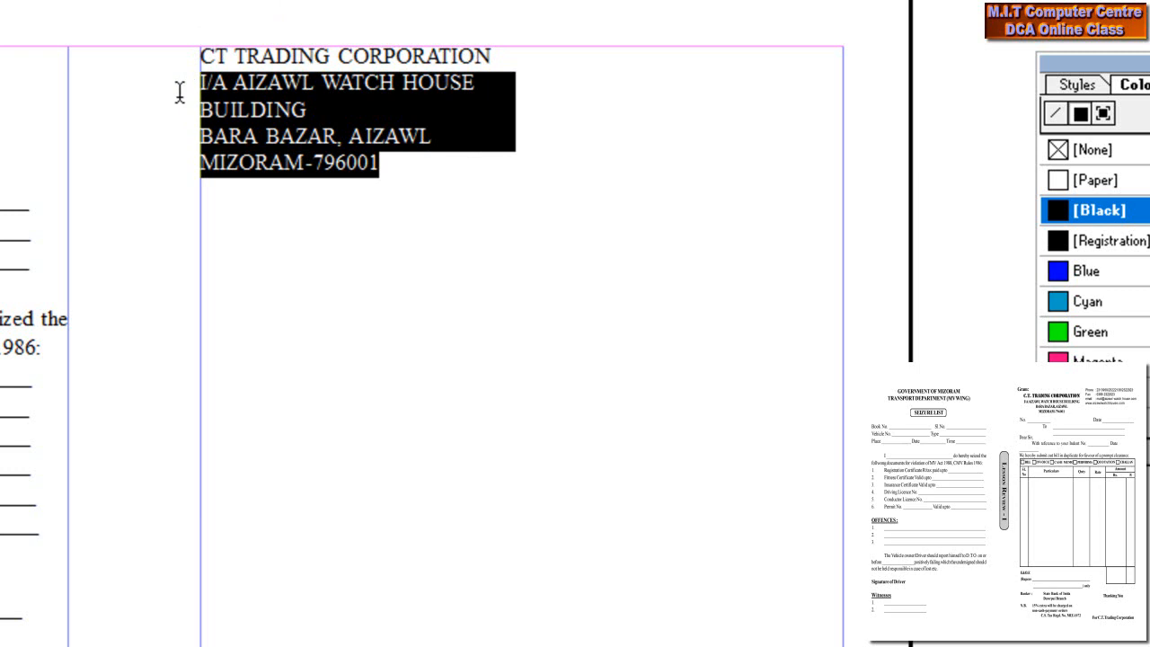
# - Make the address lines smaller and bold, and centre them and the company name
pyautogui.hotkey('ctrl', 'shift', ',')
pyautogui.hotkey('ctrl', 'shift', ',')
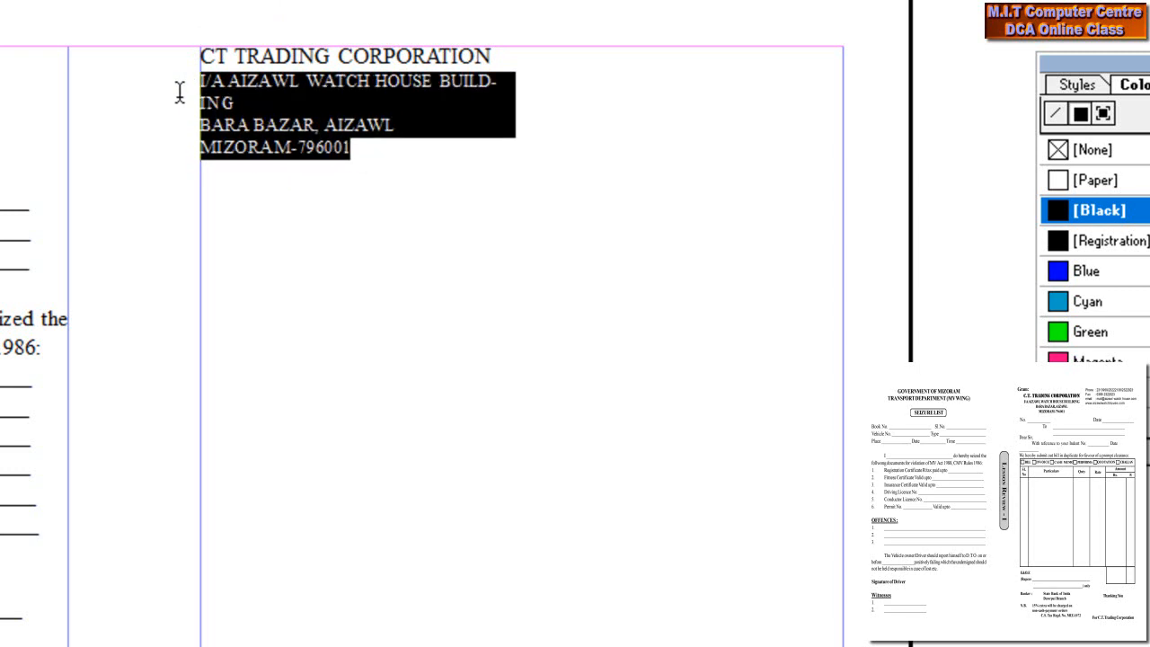
pyautogui.hotkey('ctrl', 'shift', ',')
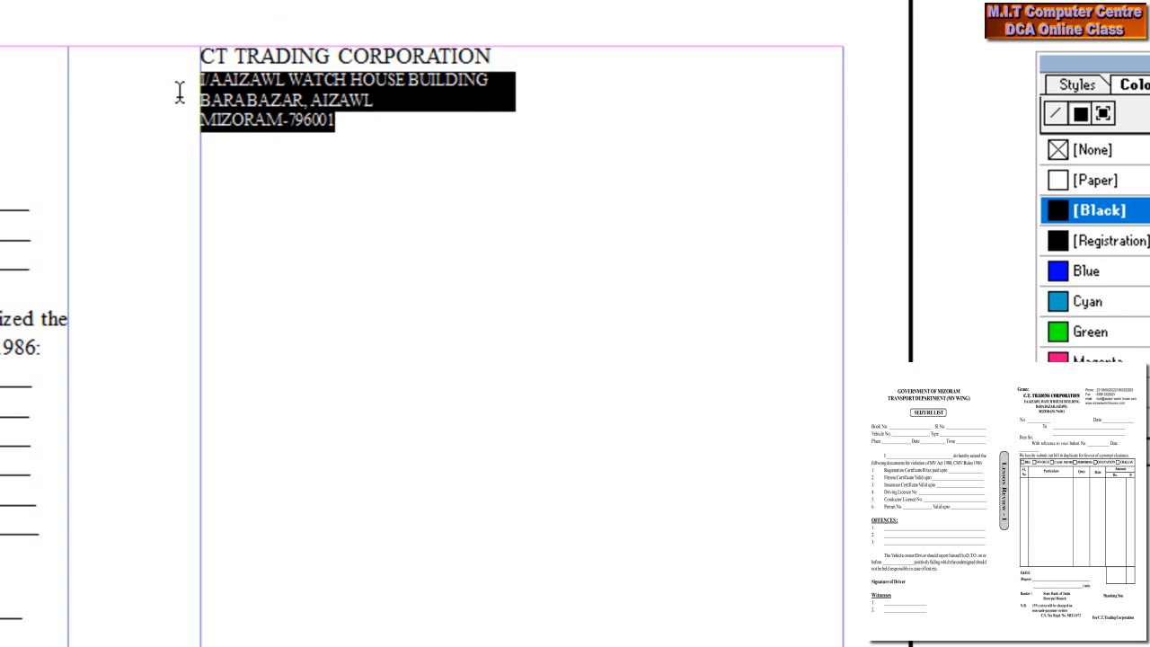
pyautogui.hotkey('ctrl', 'shift', 'c')
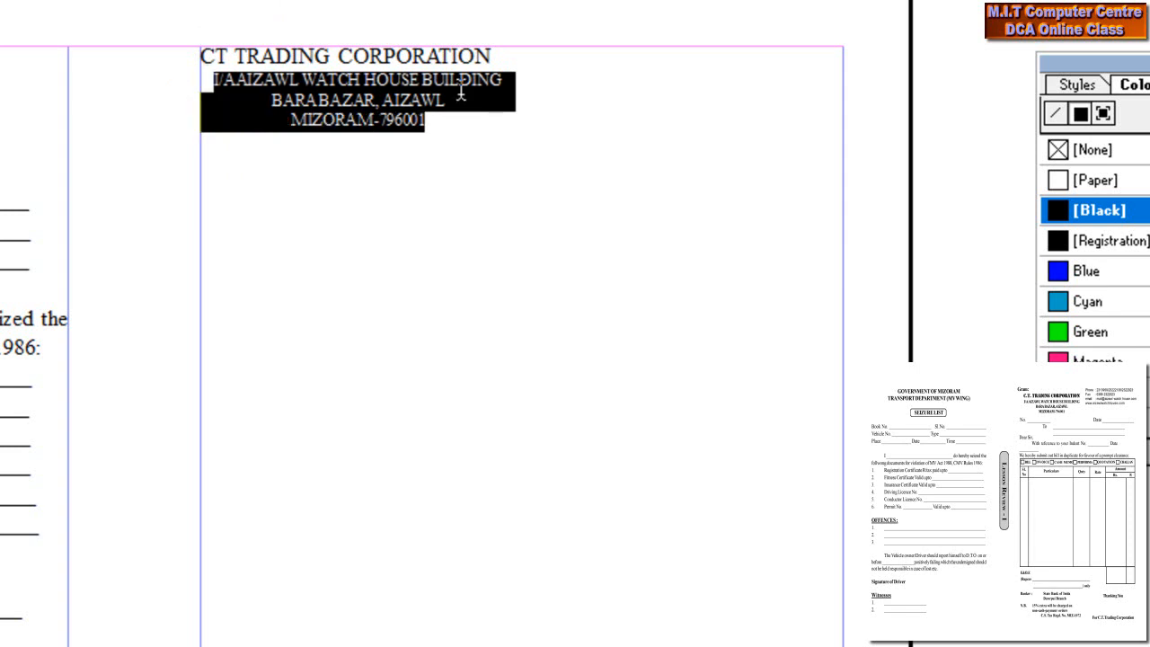
pyautogui.moveTo(501, 52); pyautogui.dragTo(182, 35)
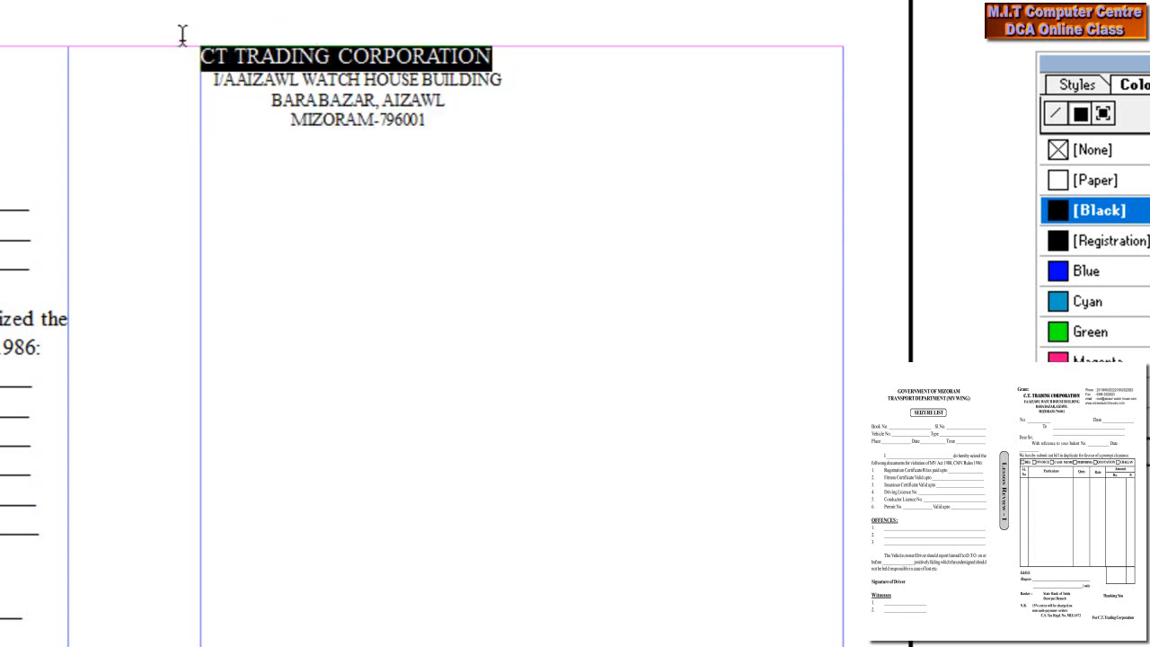
pyautogui.hotkey('ctrl', 'shift', 'c')
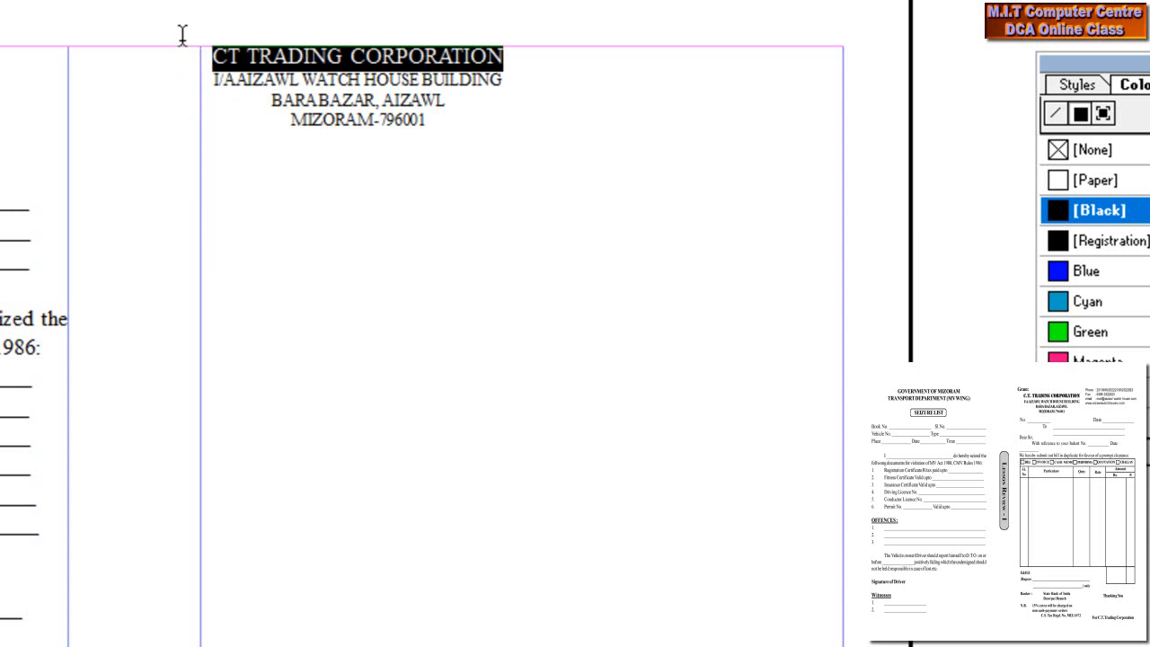
pyautogui.moveTo(426, 120); pyautogui.dragTo(206, 32)
pyautogui.hotkey('ctrl', 'shift', 'b')
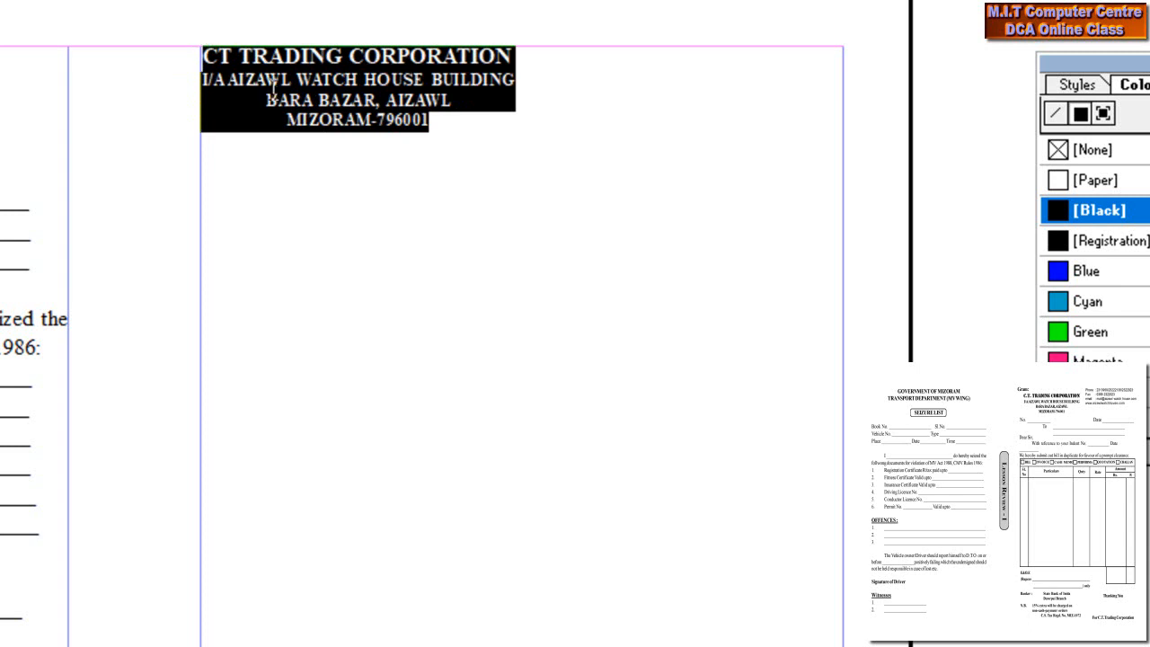
# - Move the letterhead block slightly down and draw a new text frame to its right
pyautogui.press('F9')
pyautogui.moveTo(341, 101); pyautogui.dragTo(356, 115)
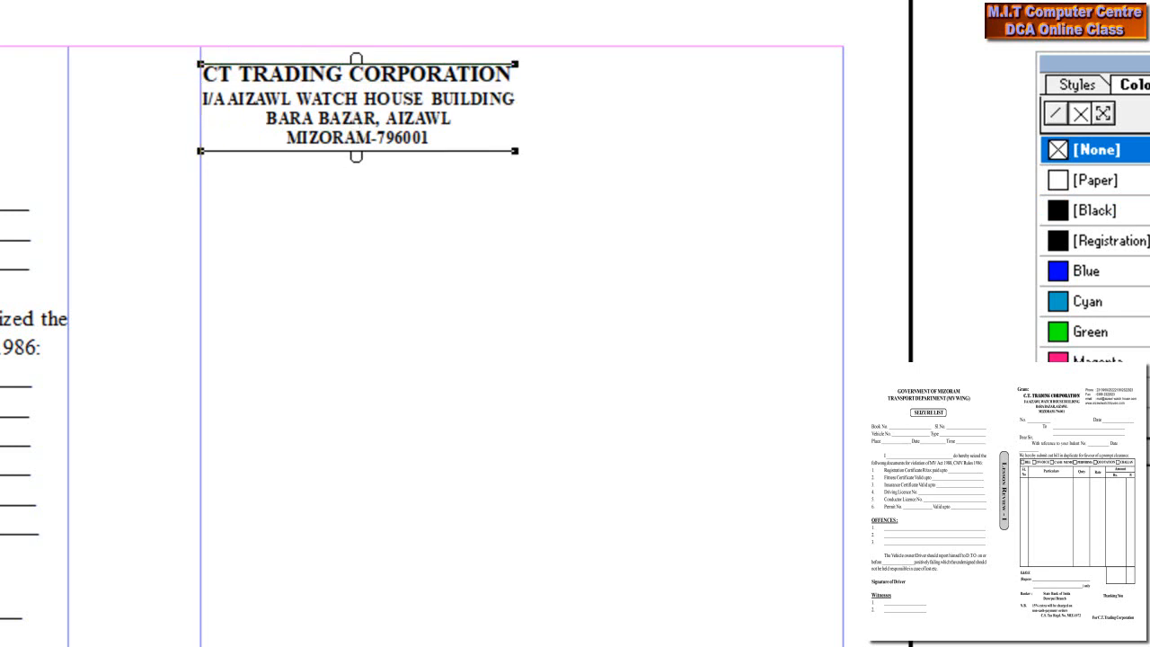
pyautogui.press('F9')
pyautogui.moveTo(840, 153); pyautogui.dragTo(548, 39)
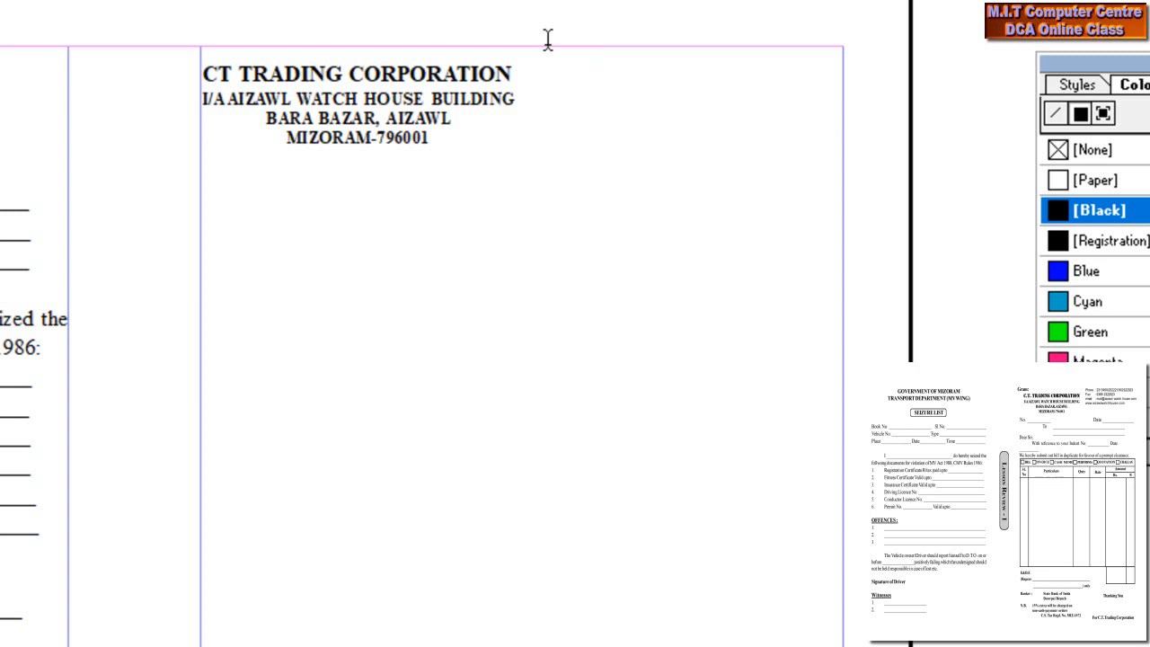
# - Type the Phone line with the company's phone numbers, then start a Fax line with a tabbed colon
pyautogui.write('Phone')
pyautogui.press('BackSpace')
pyautogui.write(':')
pyautogui.write('2313959')
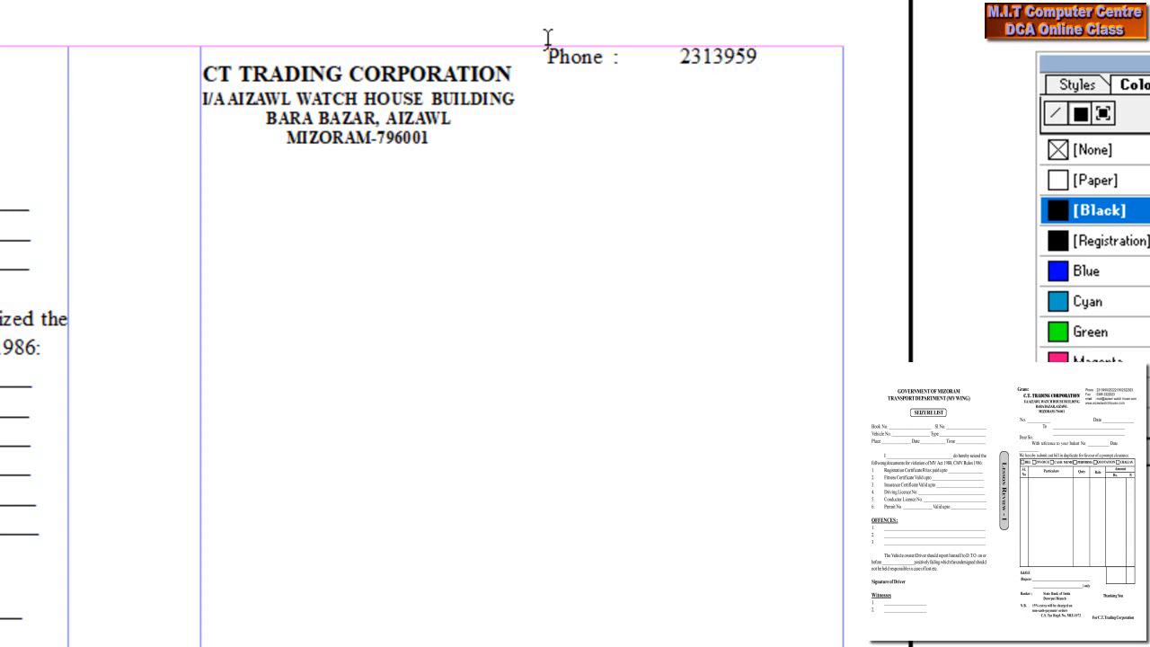
pyautogui.write('/123564')
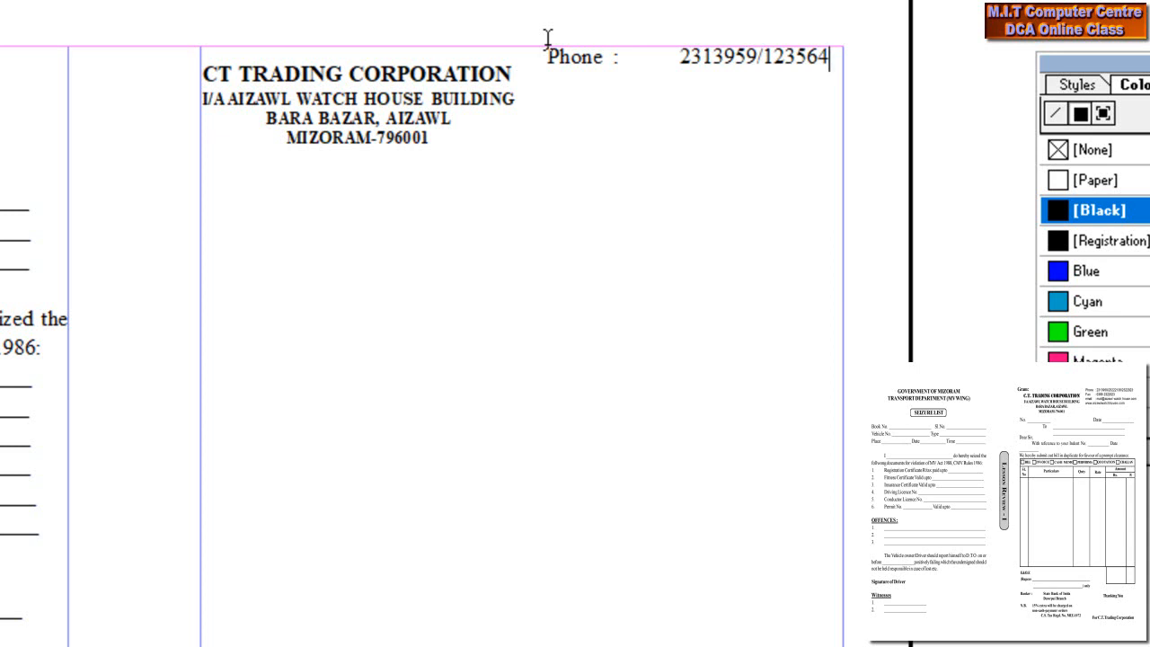
pyautogui.write('123')
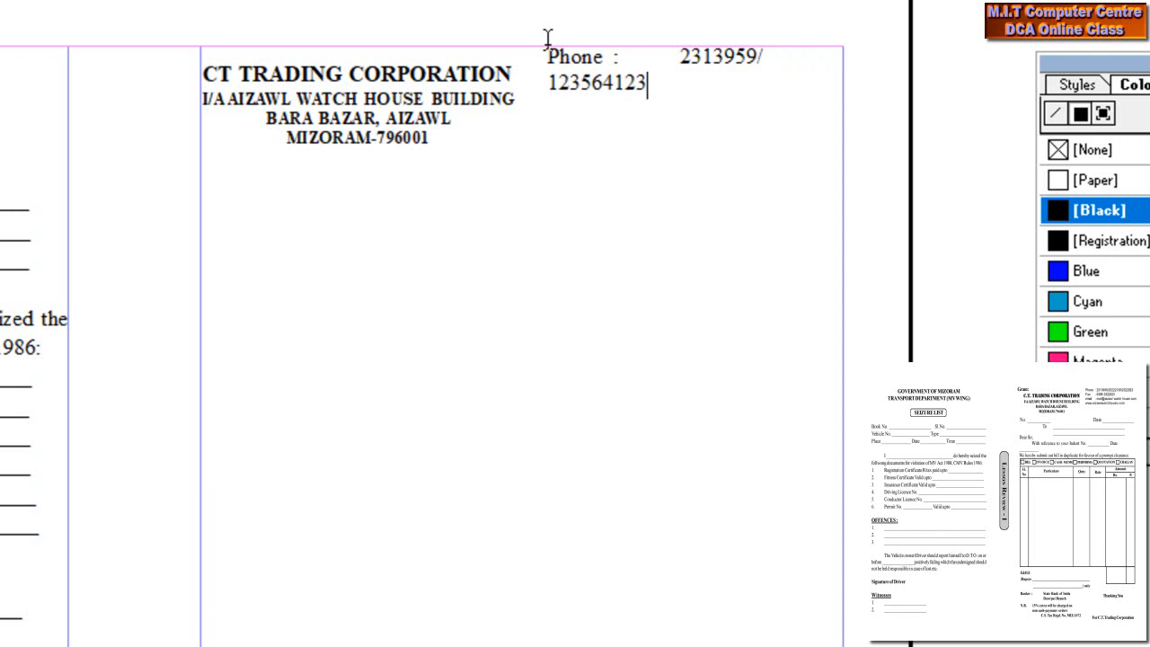
pyautogui.write('/123456')
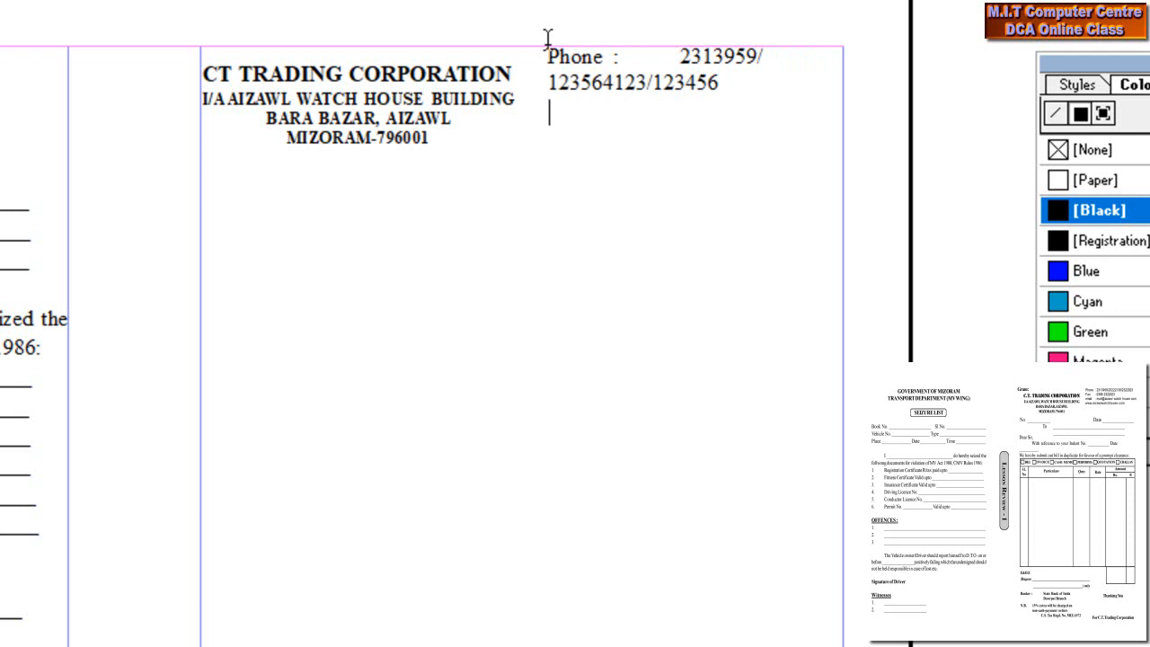
pyautogui.press('Return')
pyautogui.write('Fax')
pyautogui.press('Tab')
pyautogui.write(':')
pyautogui.press('Tab')
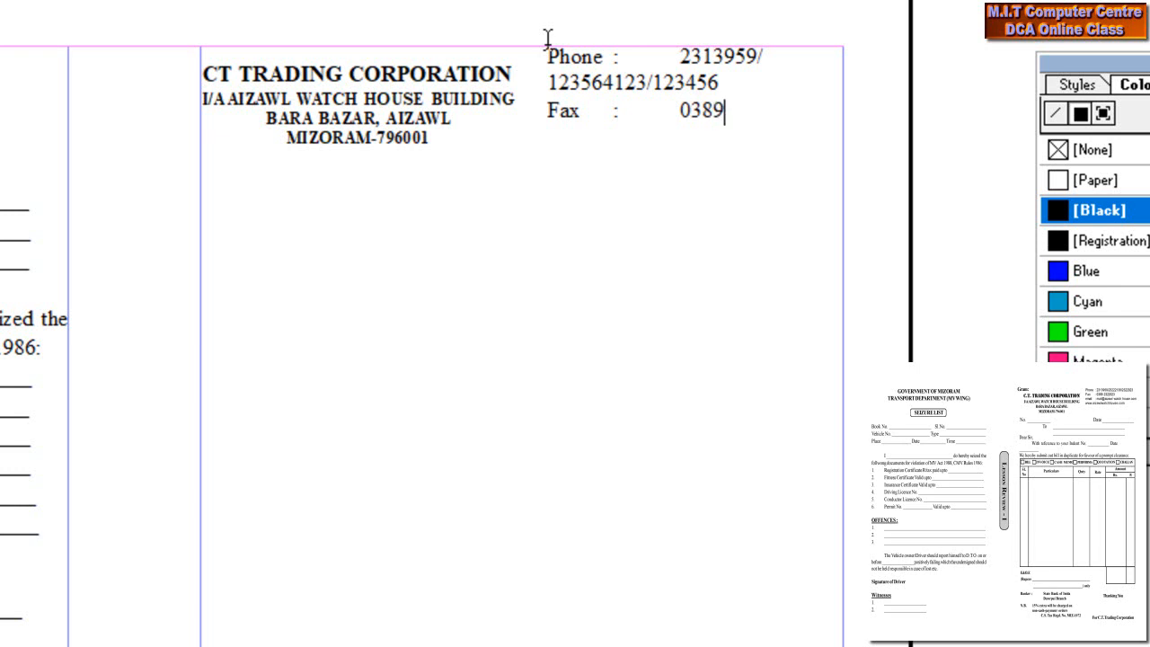
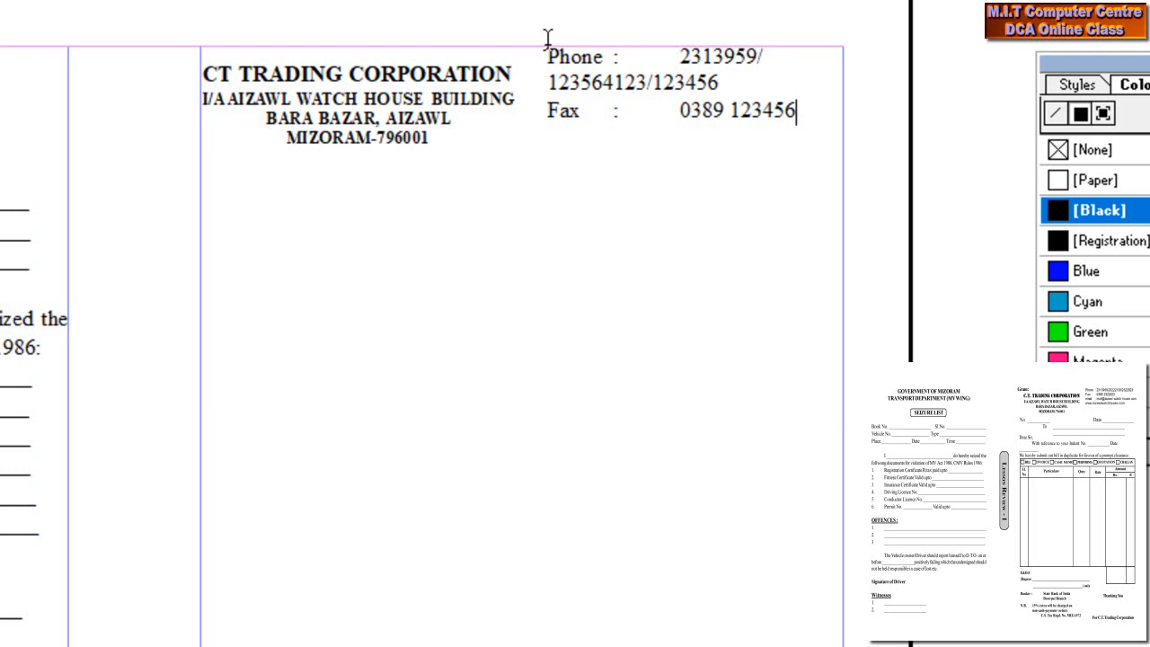
# - Complete the fax number and add an email line with a tabbed colon, beginning the address
pyautogui.press('Return')
pyautogui.press('Tab')
pyautogui.press('Tab')
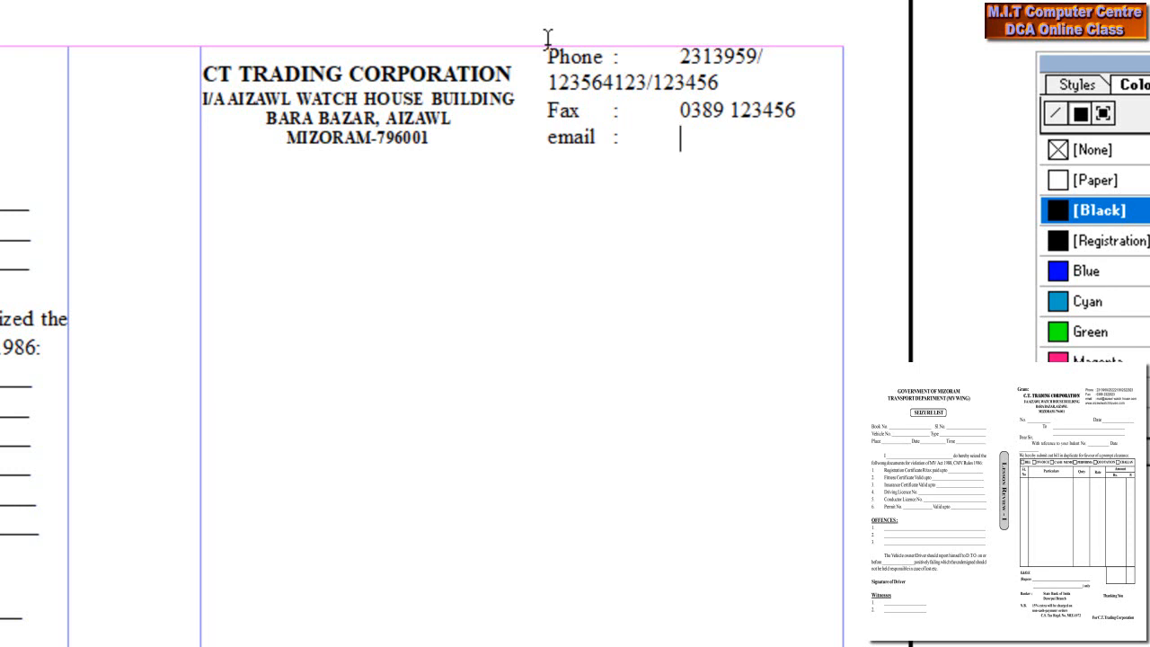
pyautogui.press('Tab')
# - Finish and correct the company e-mail address on one line, then begin the www website line
pyautogui.press('super')
pyautogui.press('Escape')
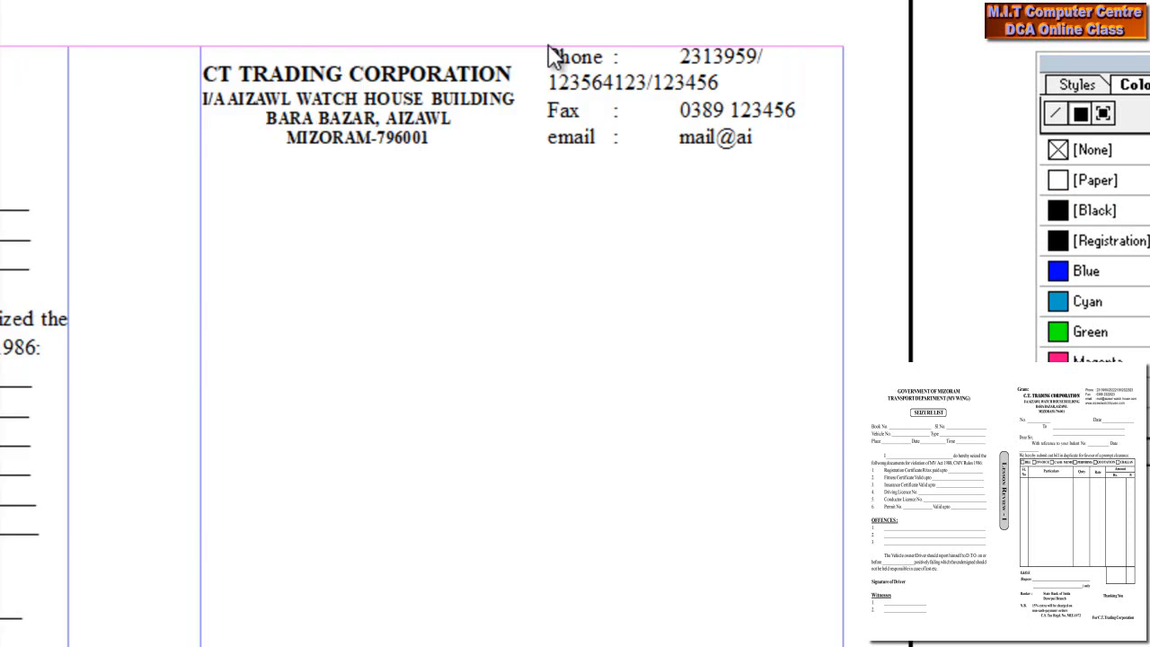
pyautogui.click(506, 177)
pyautogui.write('za')
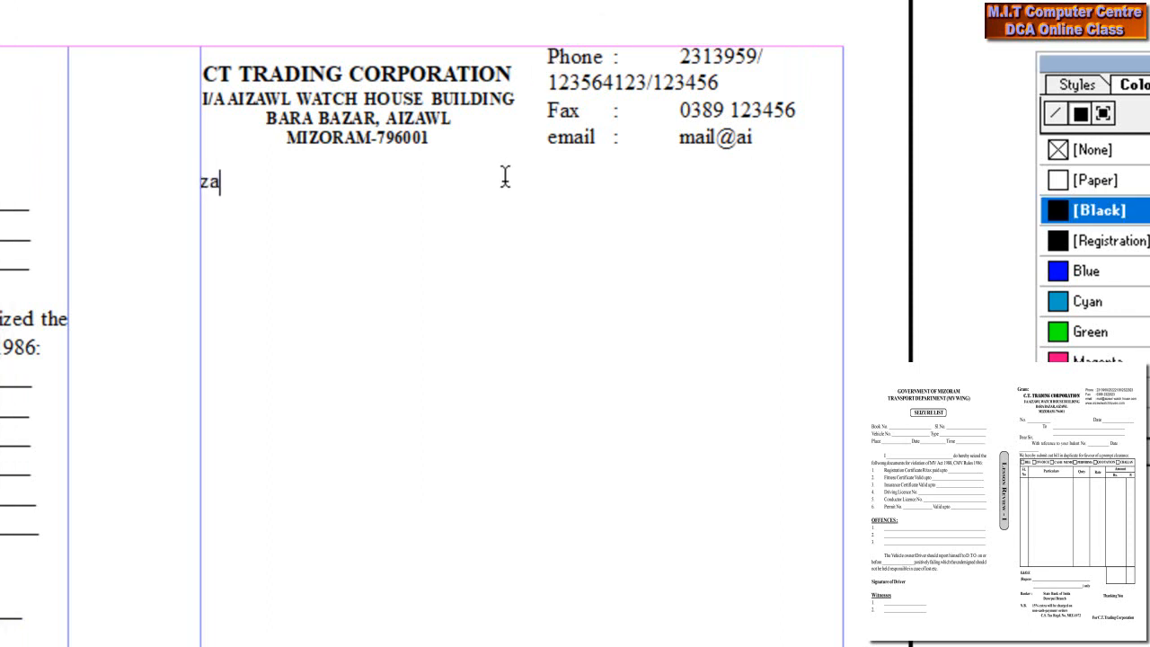
pyautogui.press('BackSpace')
pyautogui.press('BackSpace')
pyautogui.click(775, 139)
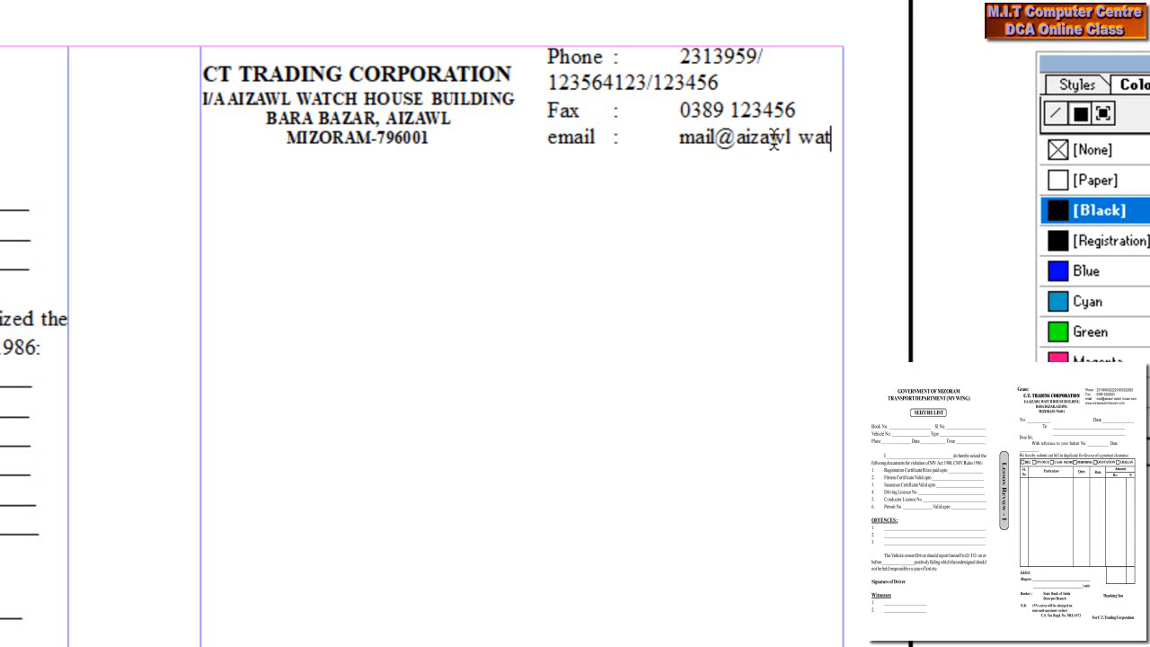
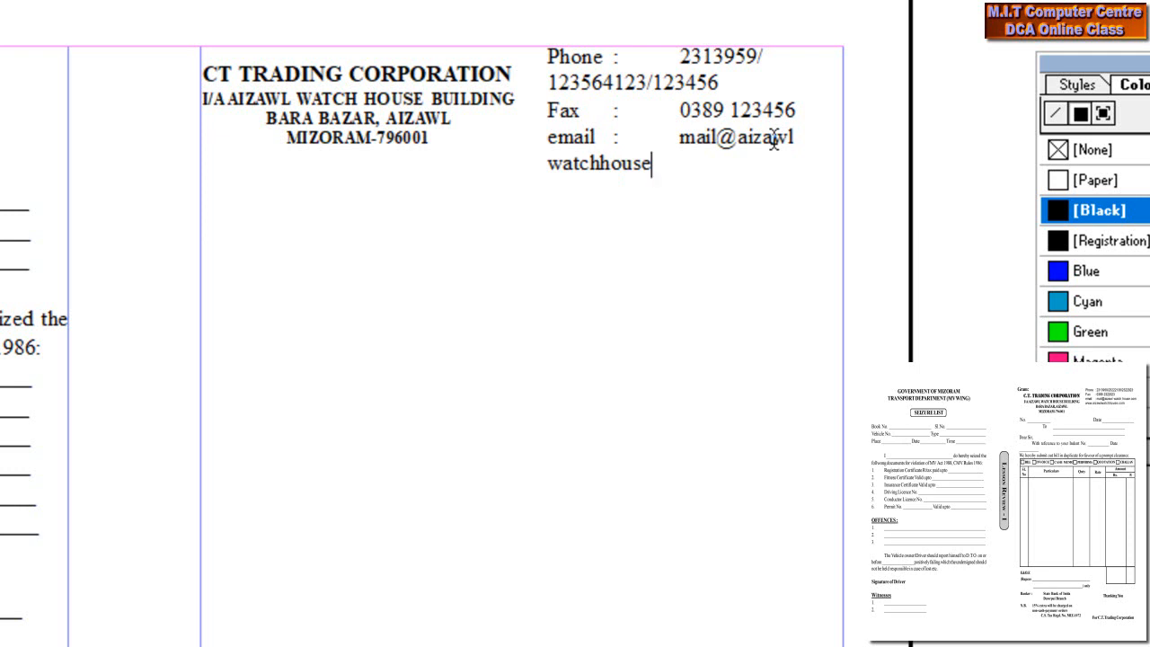
pyautogui.click(555, 167)
pyautogui.press('BackSpace')
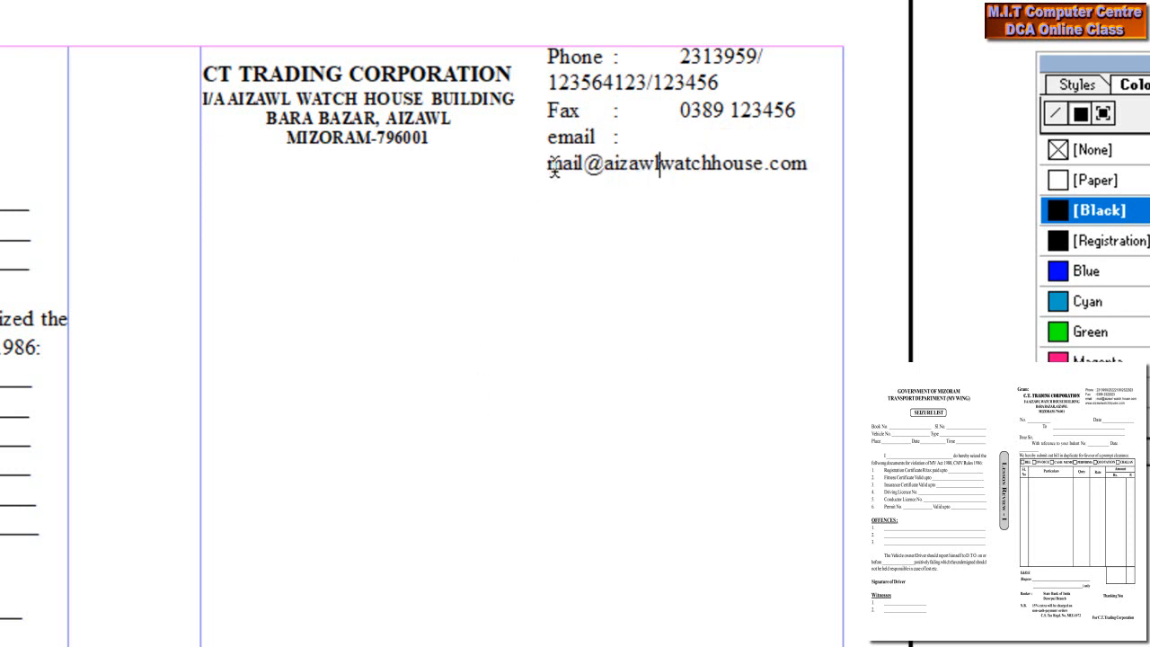
pyautogui.click(809, 165)
pyautogui.press('Return')
pyautogui.write('www.aizawlwatchhou')
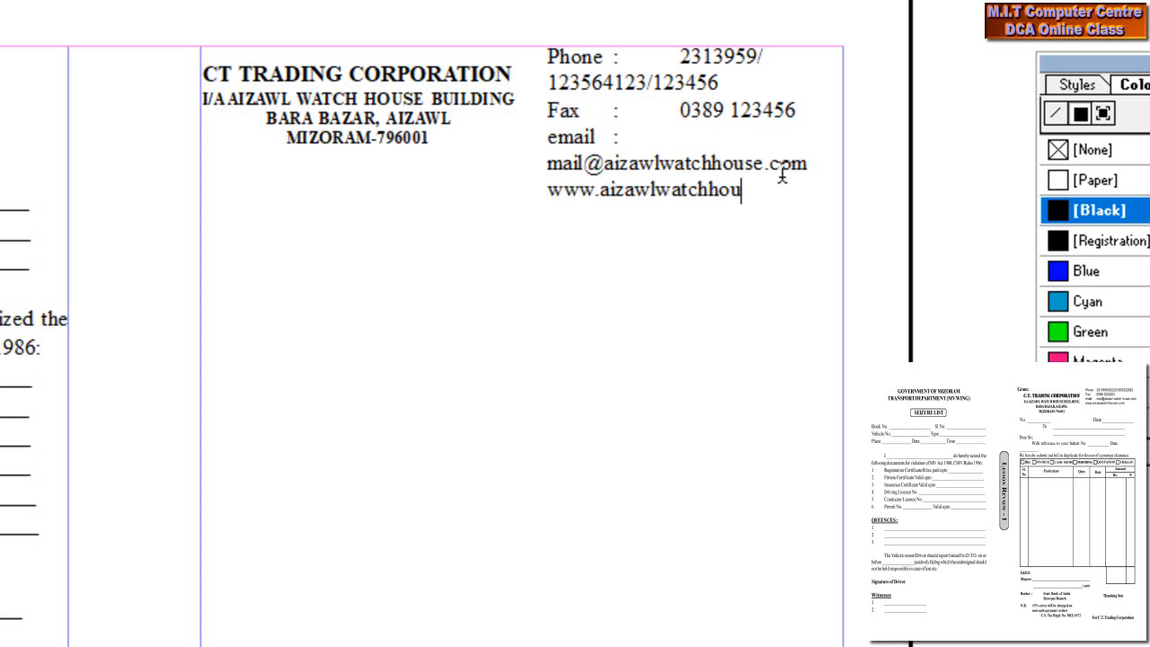
# - Finish the website address and shrink the whole contact block's font size by two steps
pyautogui.write('se')
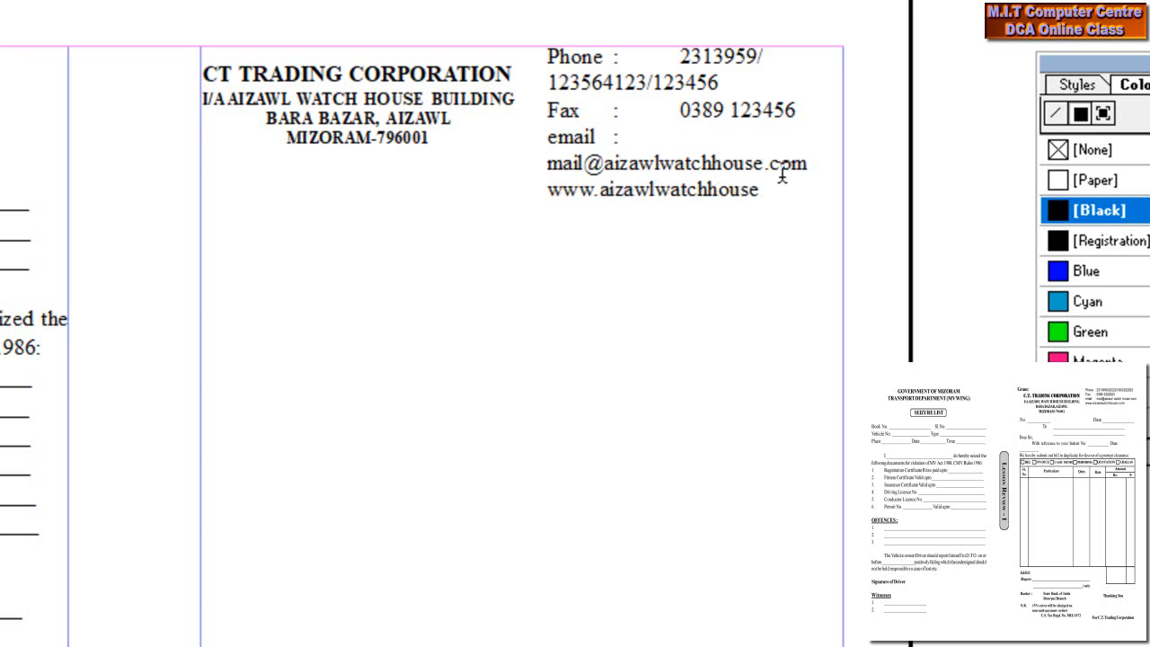
pyautogui.write('.')
pyautogui.write('m')
pyautogui.moveTo(812, 194); pyautogui.dragTo(366, 60)
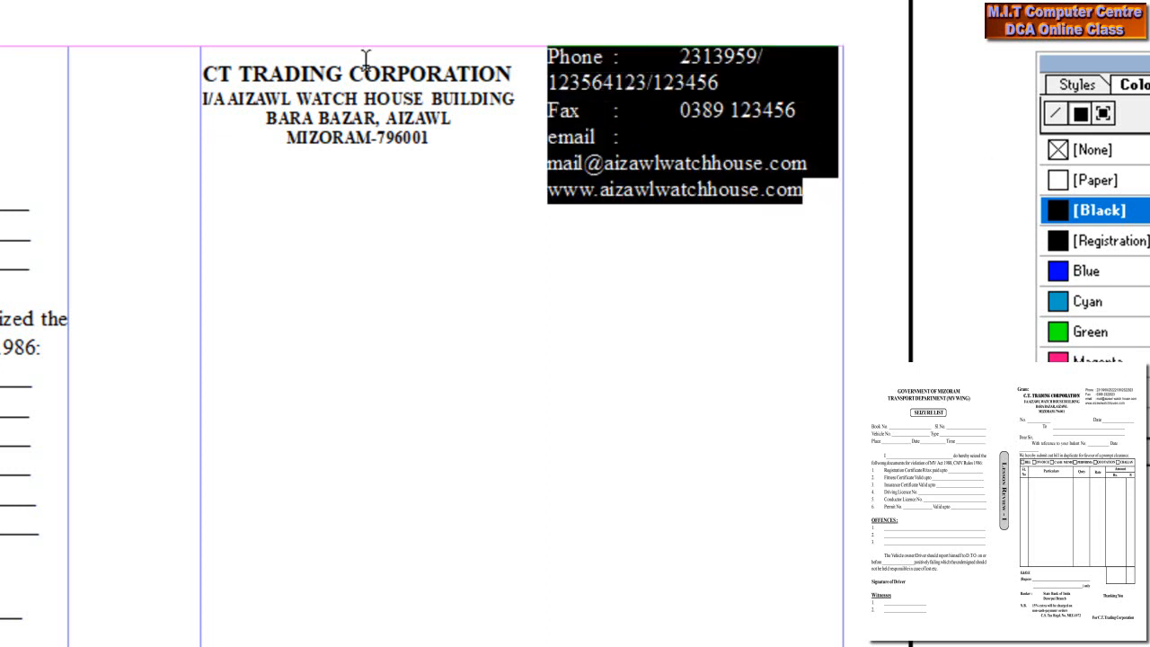
pyautogui.hotkey('ctrl', 'shift', ',')
pyautogui.hotkey('ctrl', 'shift', ',')
pyautogui.hotkey('ctrl', 'shift', ',')
pyautogui.hotkey('ctrl', 'shift', ',')
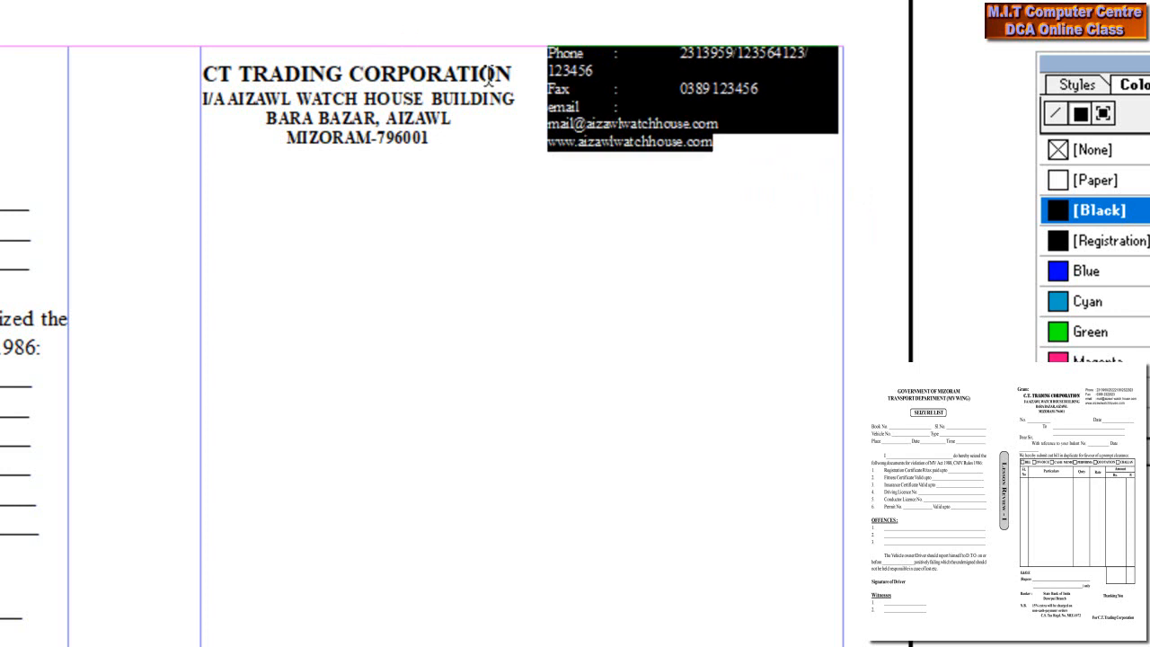
pyautogui.hotkey('ctrl', 'shift', ',')
pyautogui.hotkey('ctrl', 'shift', ',')
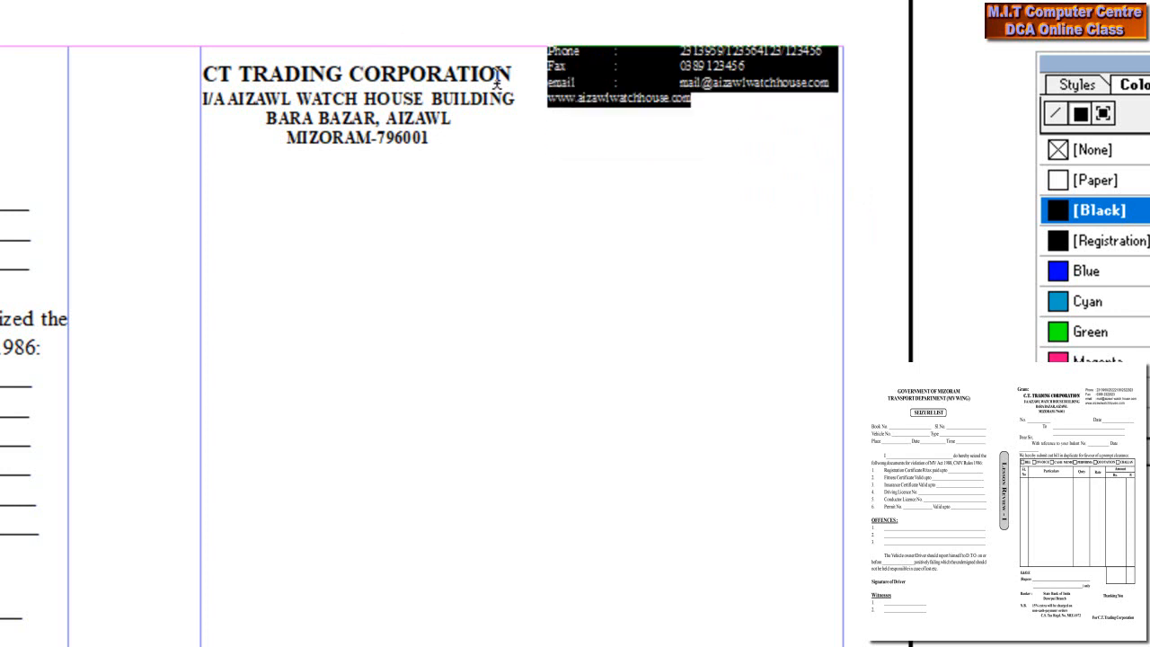
pyautogui.click(711, 102)
pyautogui.moveTo(828, 85); pyautogui.dragTo(554, 59)
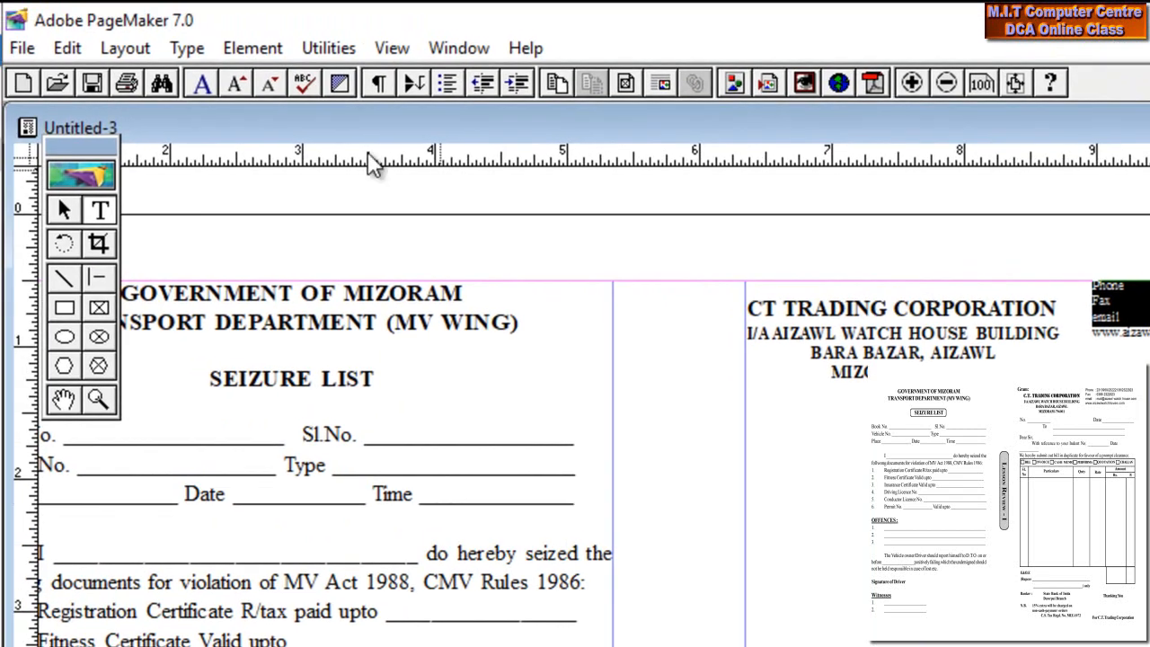
# - Add a new ruler tab stop in Indents/Tabs so the Fax and email values line up
pyautogui.click(225, 51)
pyautogui.moveTo(187, 54)
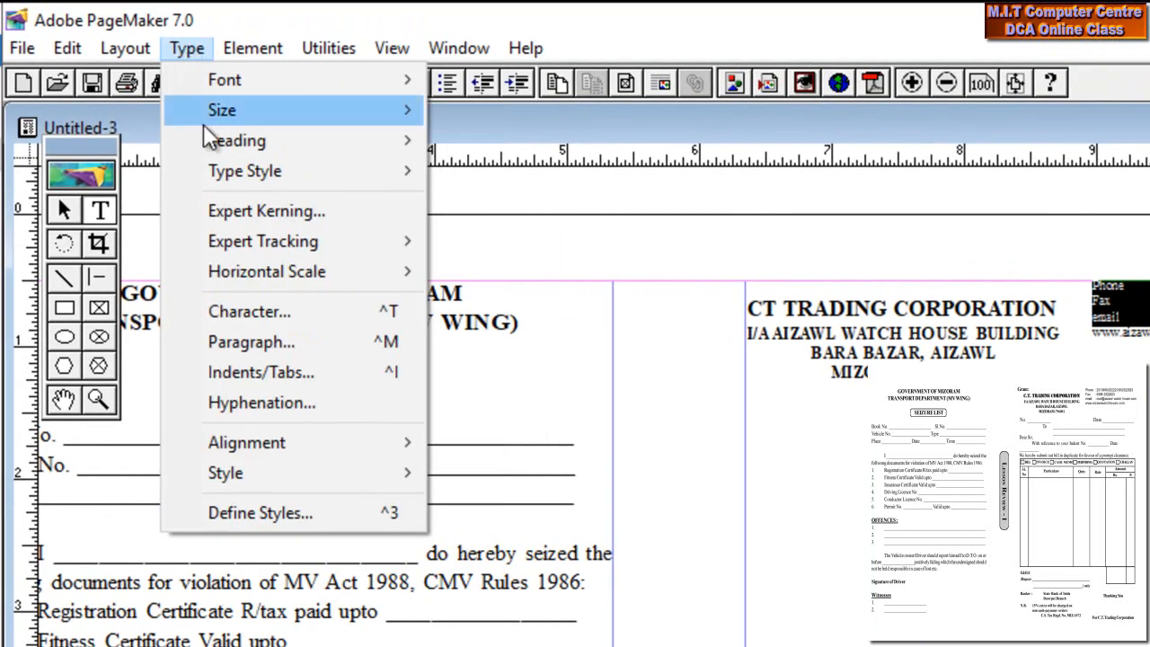
pyautogui.click(261, 372)
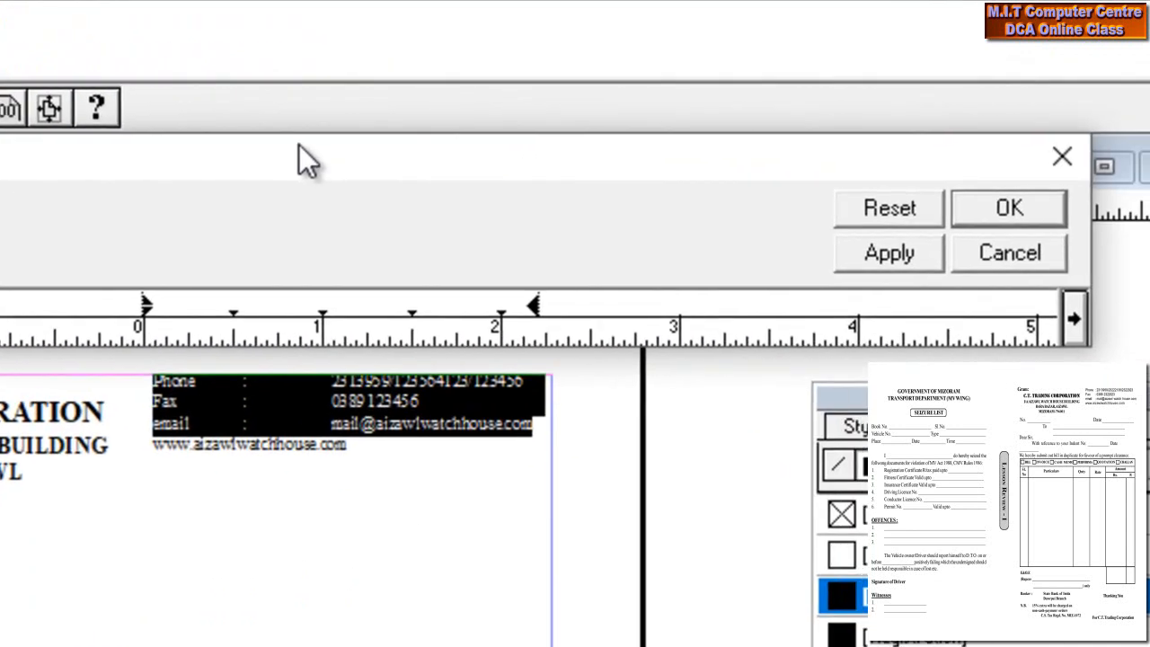
pyautogui.moveTo(299, 145); pyautogui.dragTo(304, 152)
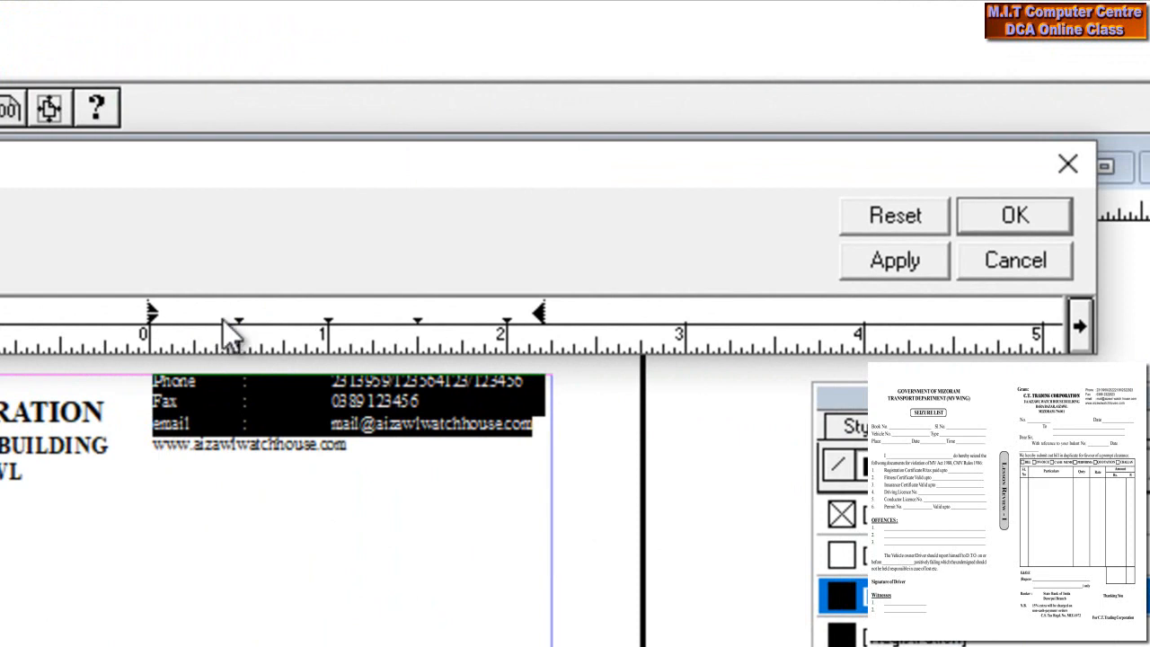
pyautogui.click(874, 264)
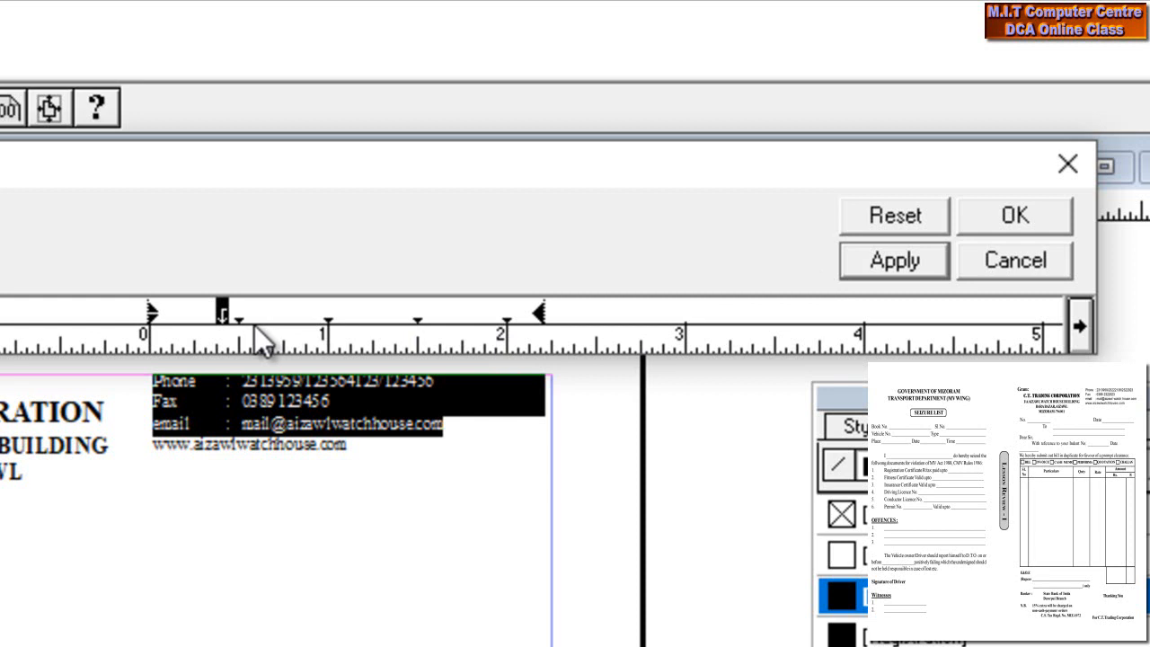
pyautogui.click(255, 325)
pyautogui.click(889, 263)
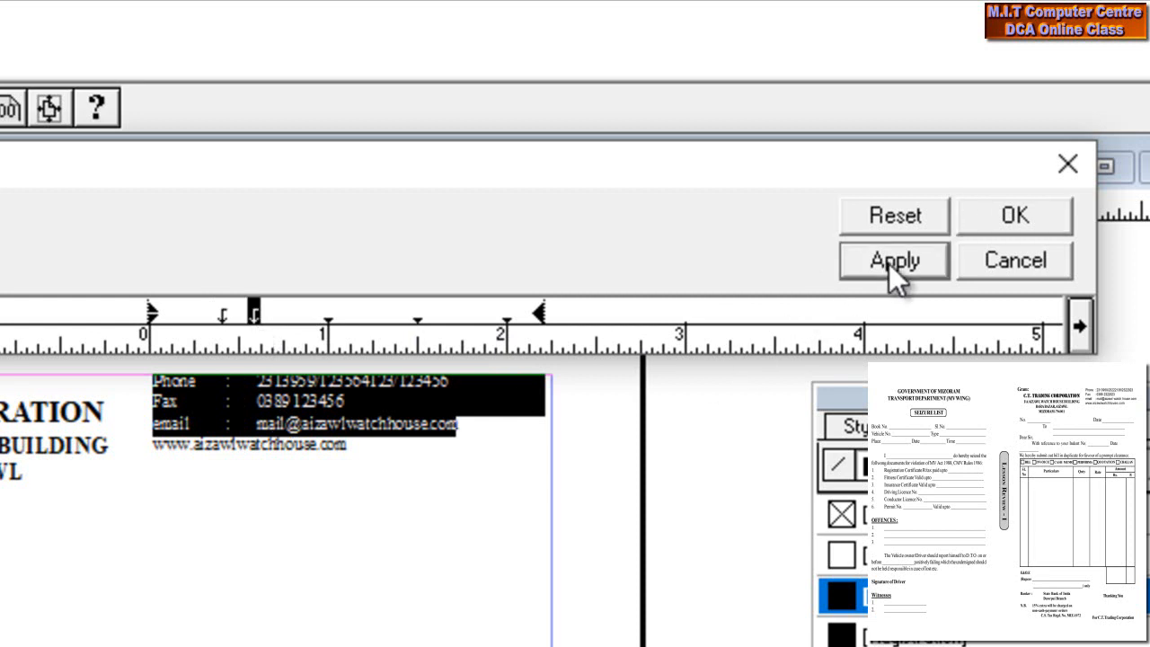
pyautogui.click(975, 231)
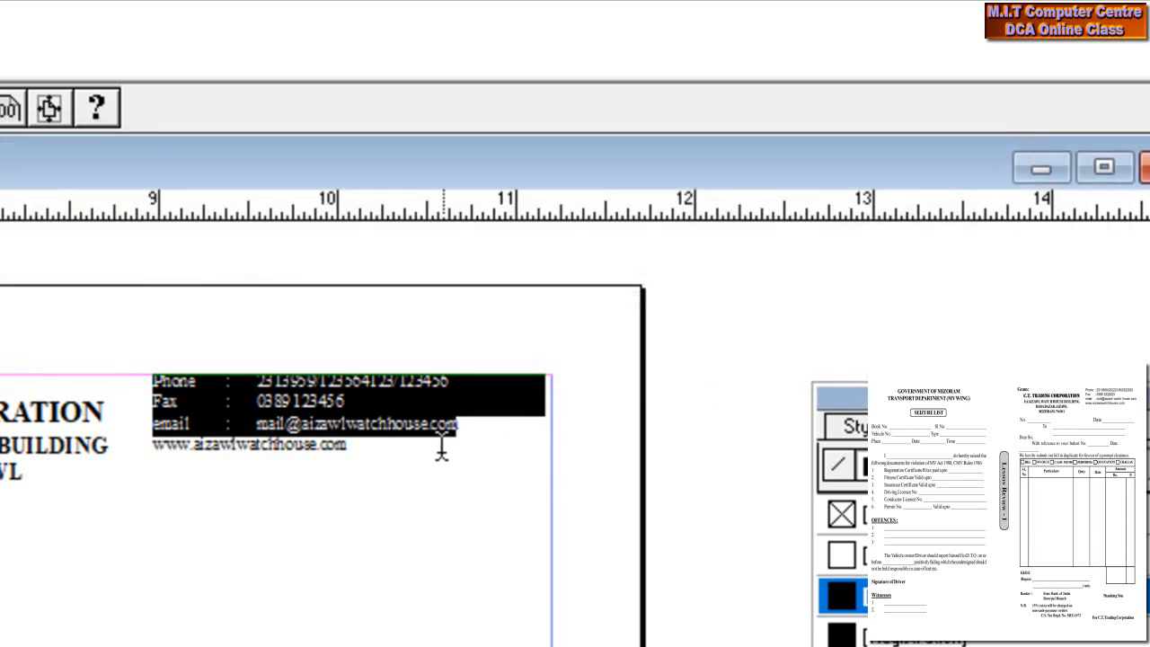
# - Enlarge the contact text, shift the block level with the company name, and draw a new text box
pyautogui.moveTo(375, 455); pyautogui.dragTo(143, 386)
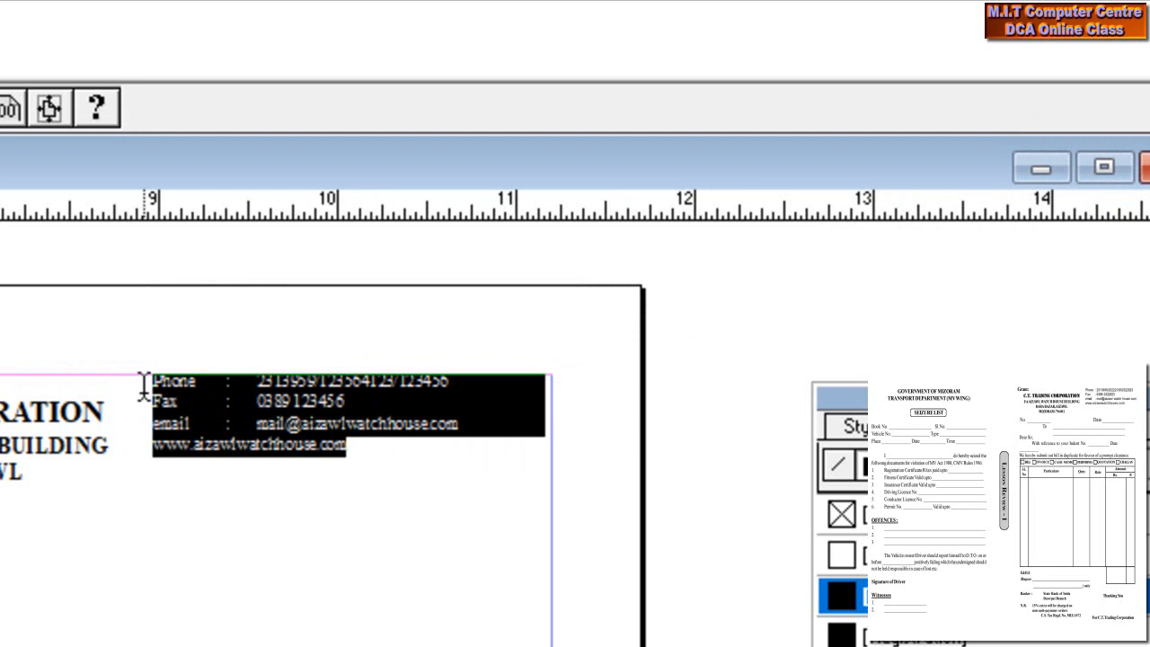
pyautogui.hotkey('ctrl', 'shift', '.')
pyautogui.hotkey('ctrl', 'shift', '.')
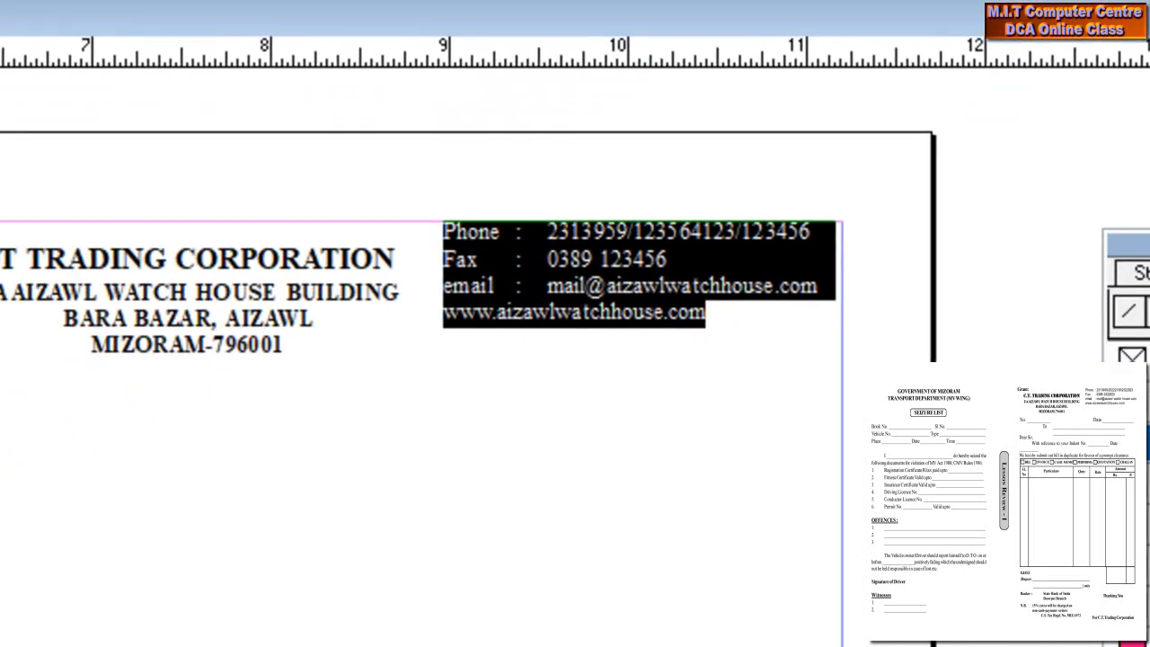
pyautogui.press('F9')
pyautogui.click(345, 404)
pyautogui.moveTo(810, 154); pyautogui.dragTo(802, 177)
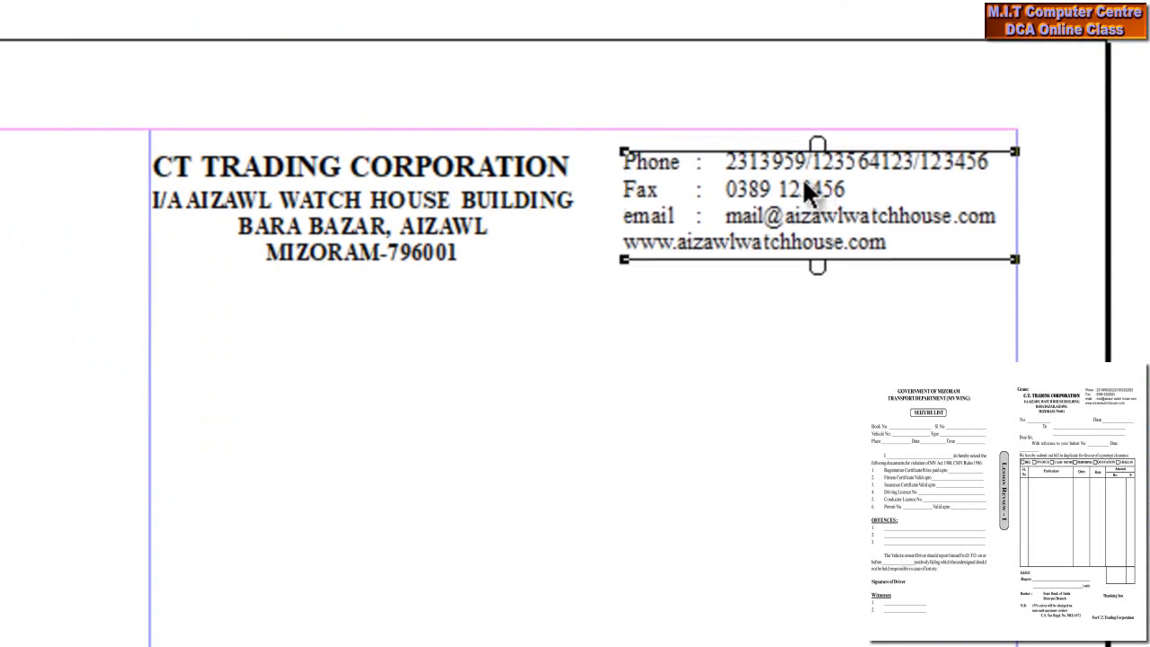
pyautogui.click(741, 424)
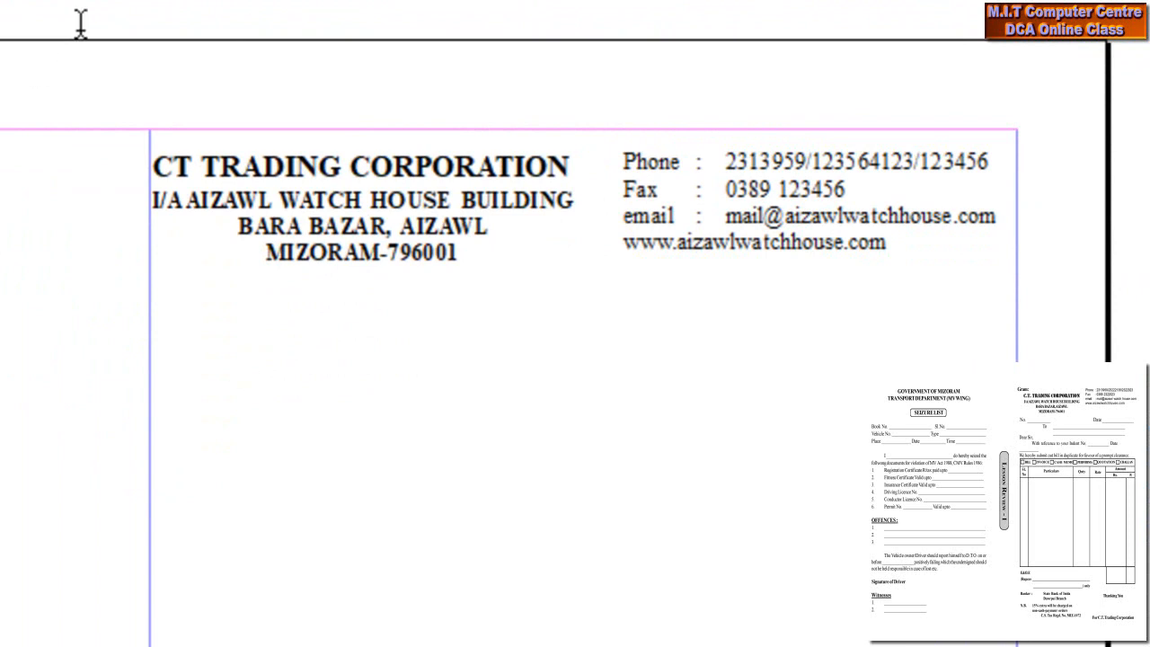
pyautogui.moveTo(113, 72); pyautogui.dragTo(288, 128)
# - Type 'Gram' and position it just above the left end of the CT TRADING CORPORATION heading
pyautogui.write('Gram')
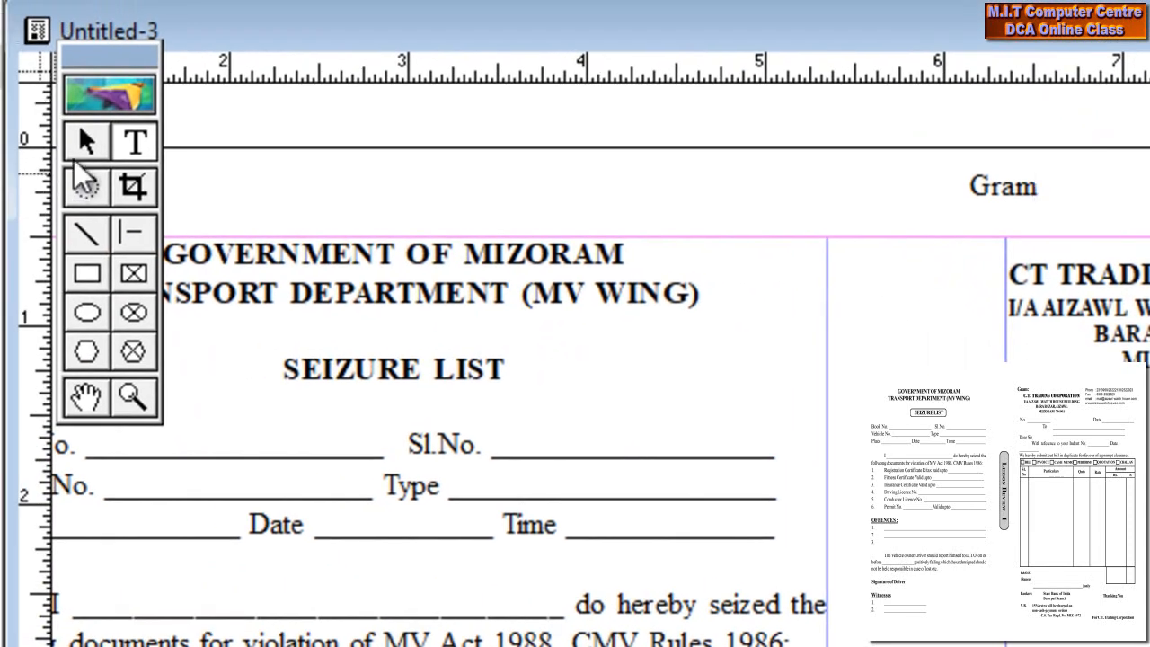
pyautogui.click(77, 158)
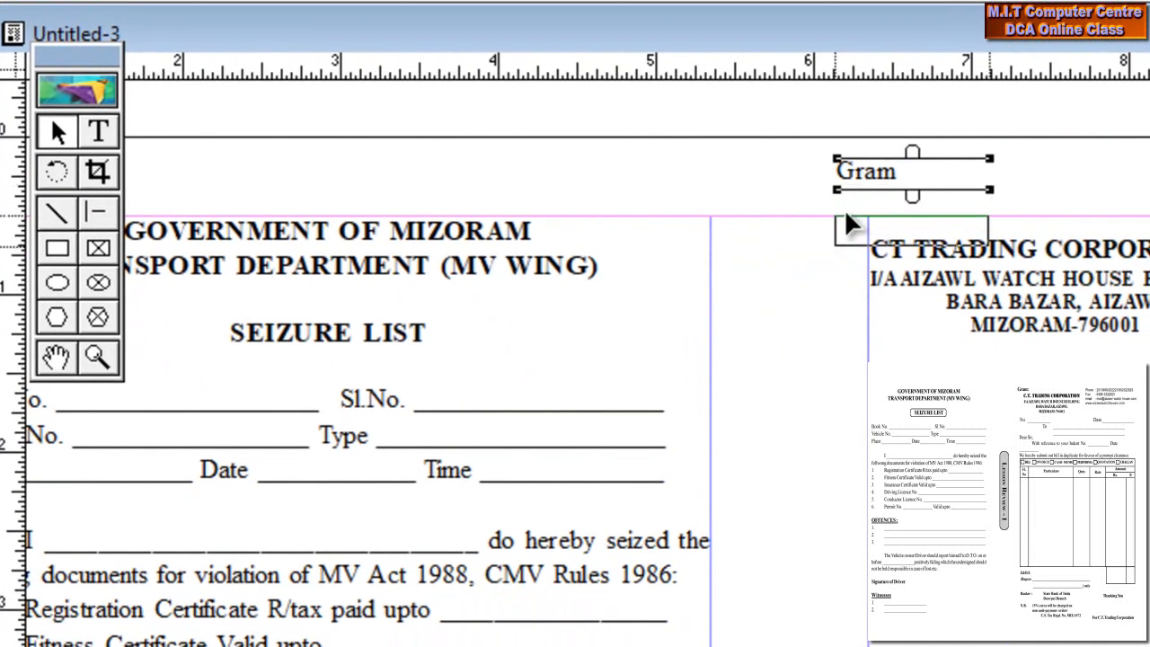
pyautogui.moveTo(850, 224); pyautogui.dragTo(848, 226)
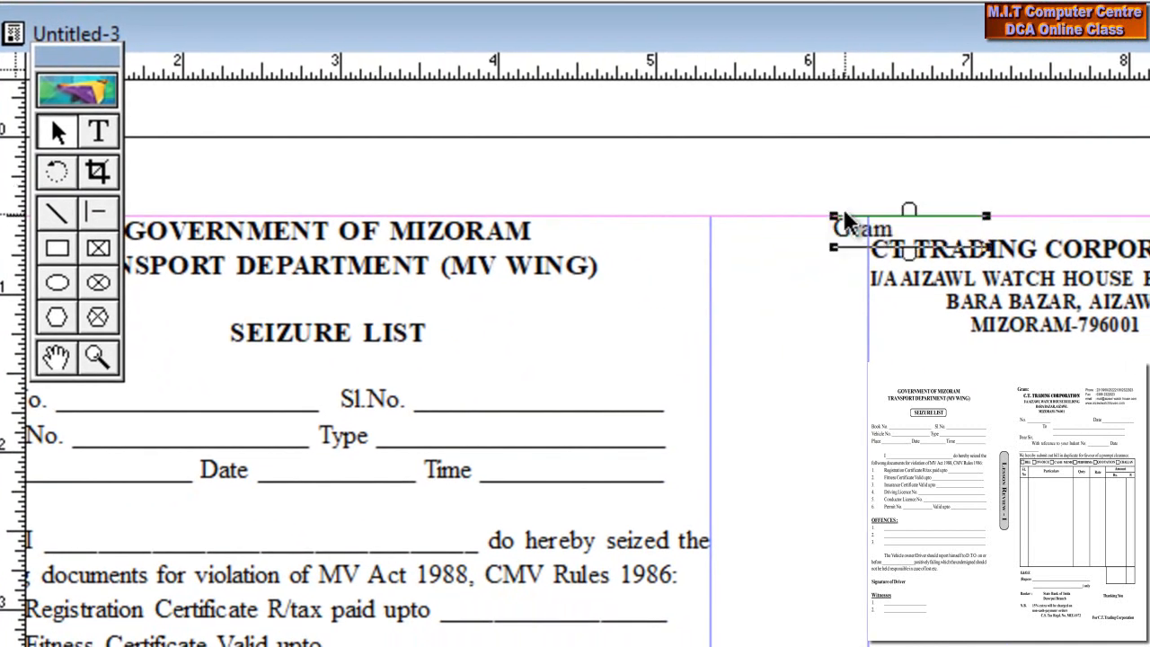
pyautogui.press('Up')
pyautogui.press('Up')
pyautogui.press('Up')
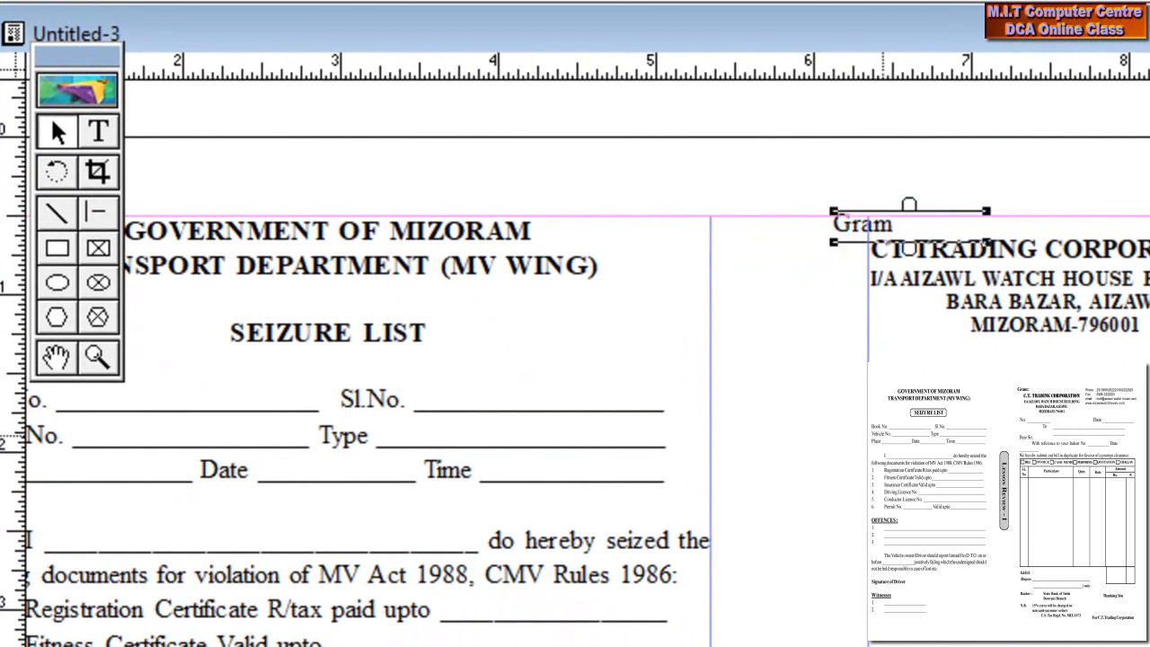
pyautogui.click(943, 472)
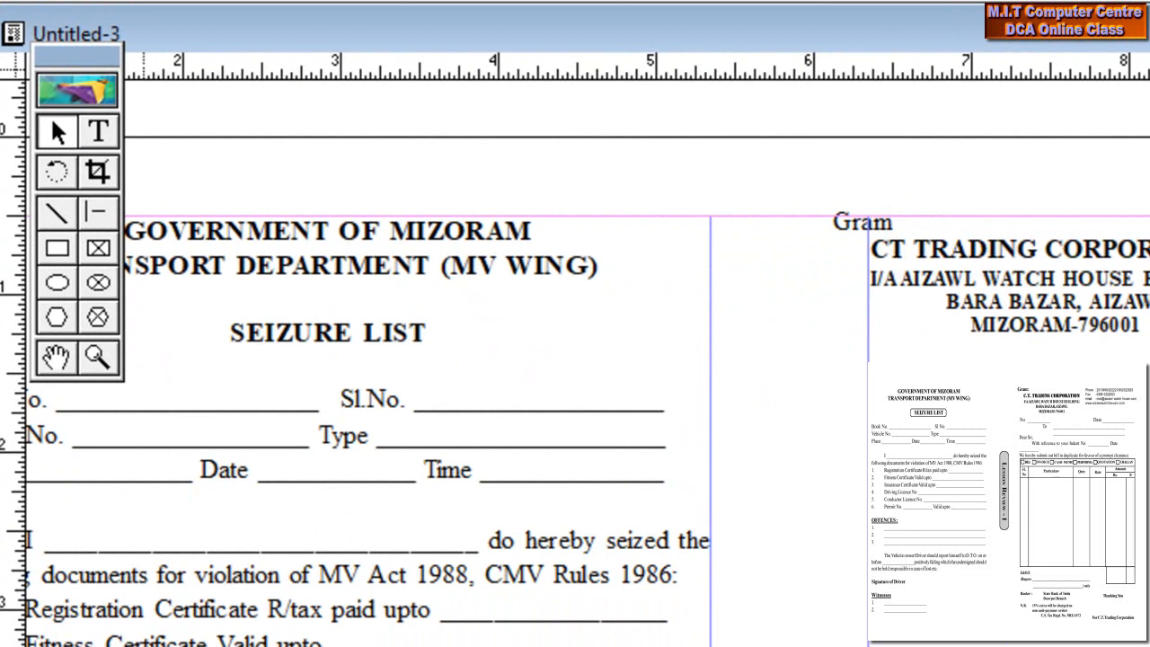
pyautogui.click(100, 131)
pyautogui.click(744, 366)
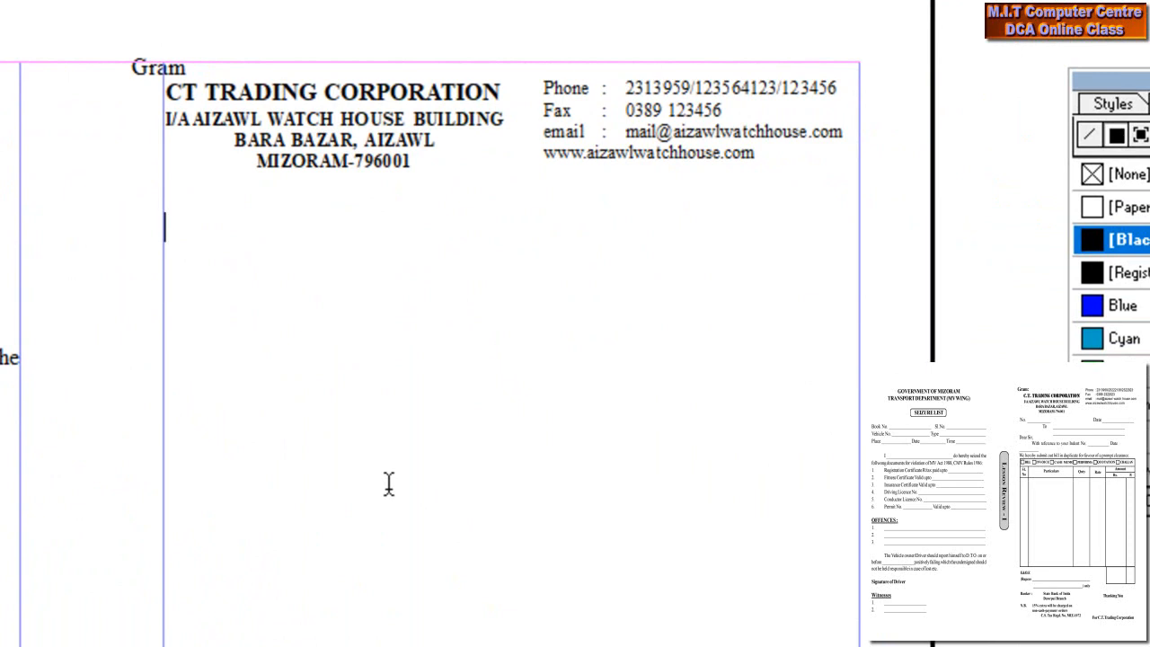
# - Type 'No.' and 'Date.' with underscore blanks on one line below the letterhead
pyautogui.write('No')
pyautogui.write('. ____________________')
pyautogui.press('Tab')
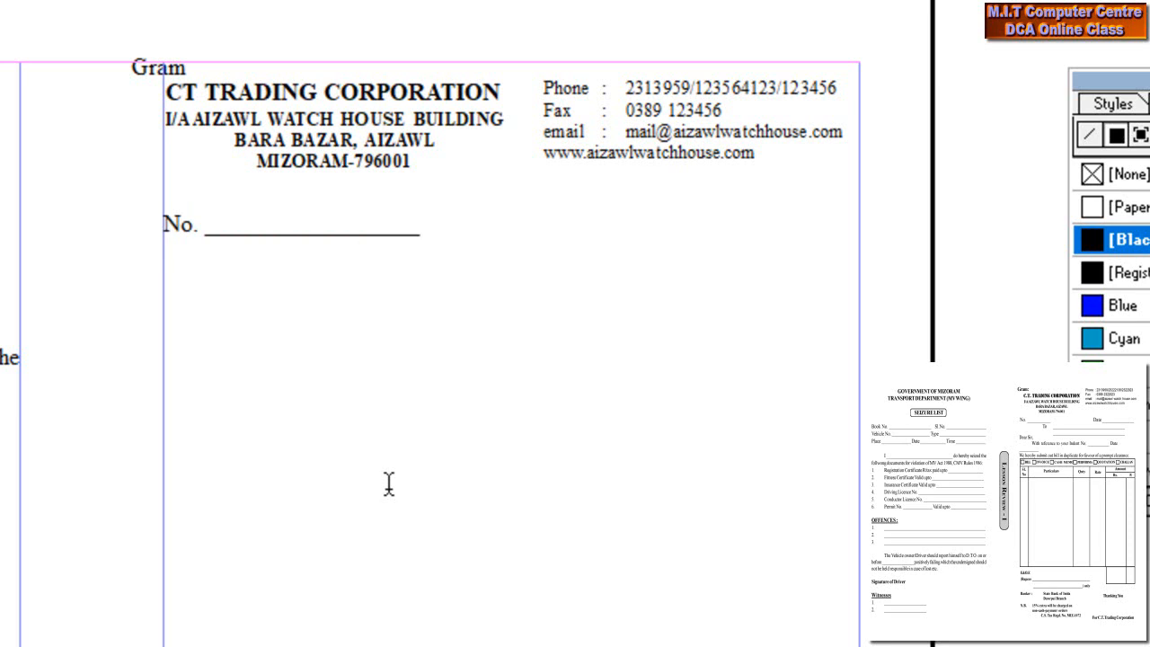
pyautogui.press('Tab')
pyautogui.press('Tab')
pyautogui.write('Date. ')
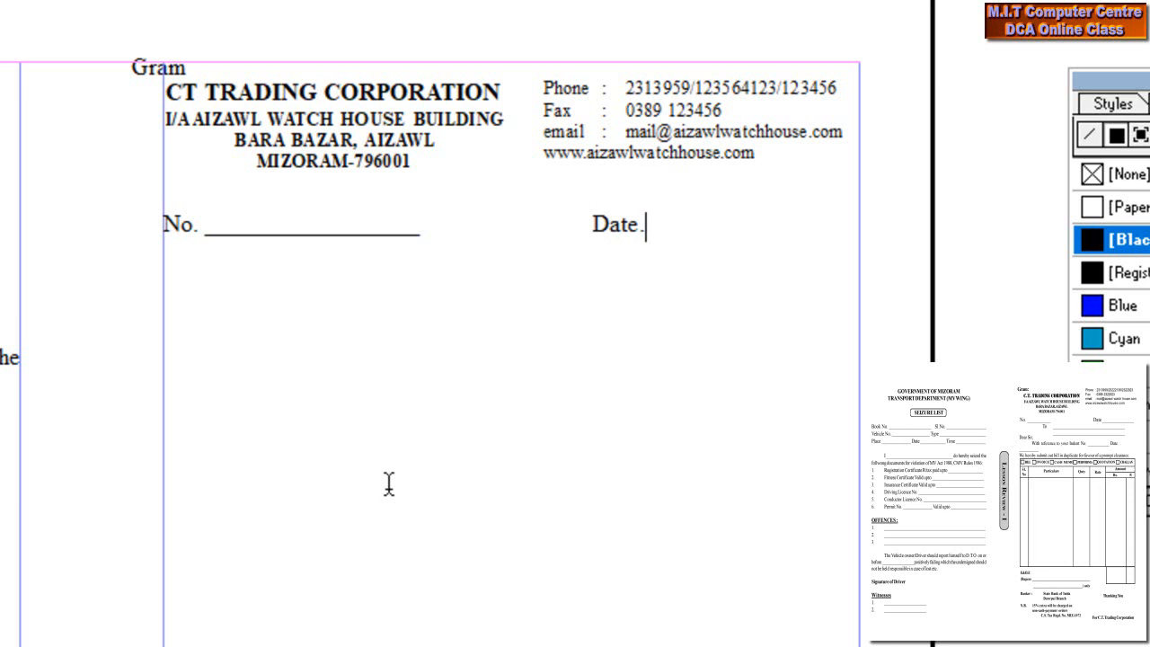
pyautogui.write('_______________')
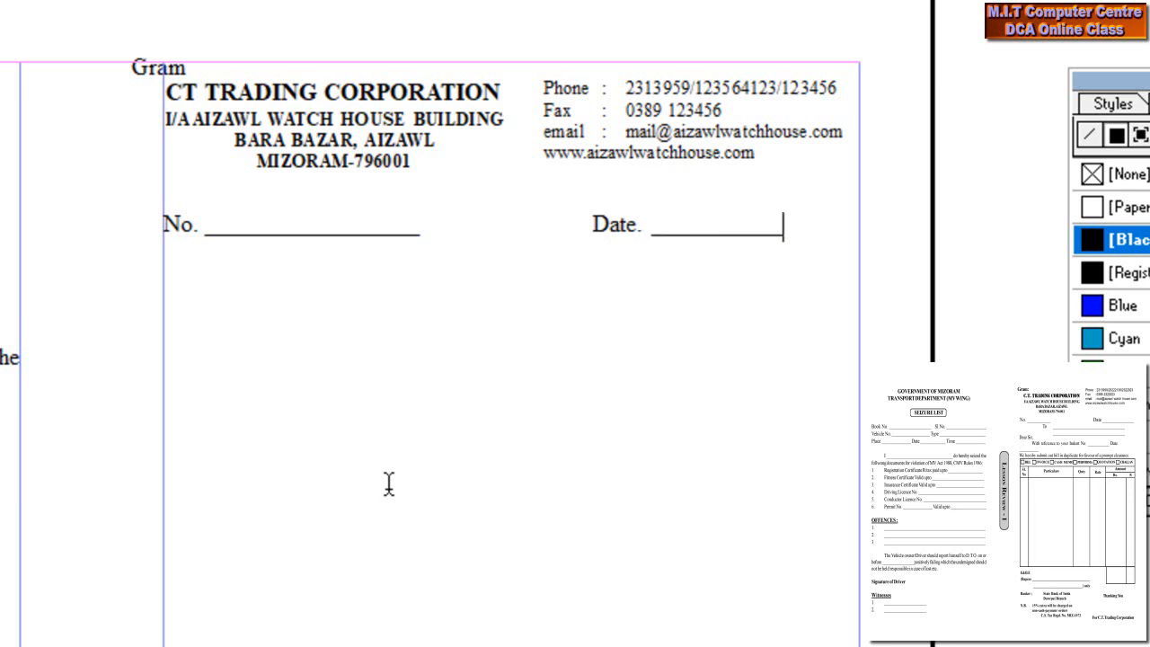
pyautogui.write('_')
# - Add a 'To.' line with two underlined address lines, then begin 'Dear sir,' below
pyautogui.press('Return')
pyautogui.press('Tab')
pyautogui.write('To.')
pyautogui.press('Tab')
pyautogui.write('_______________')
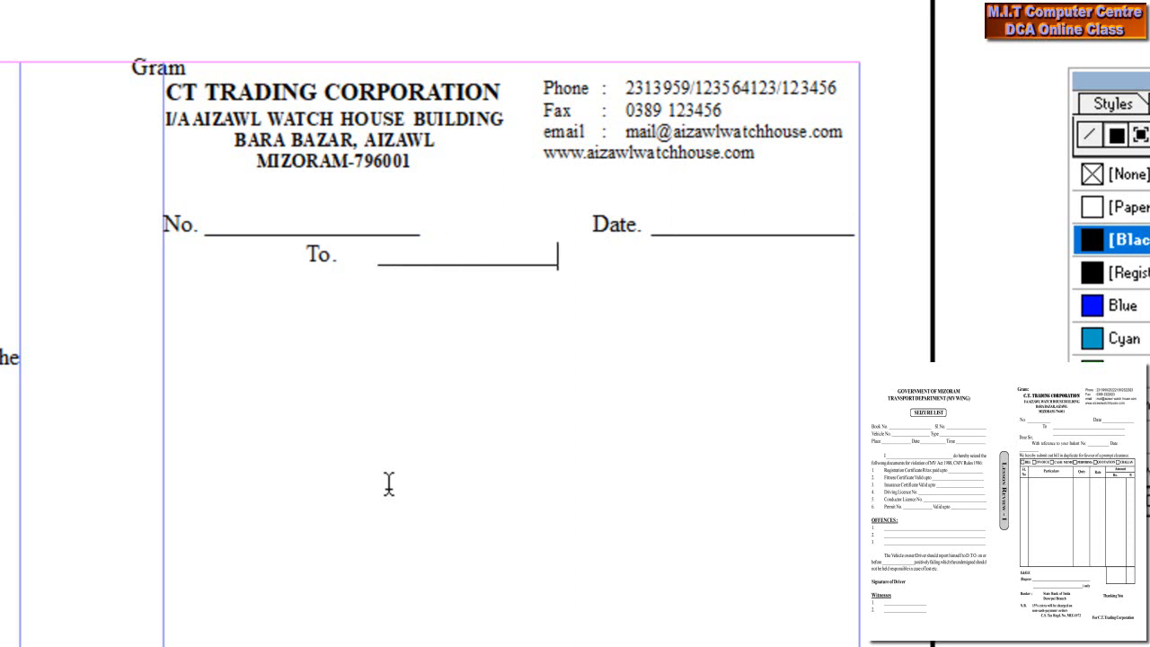
pyautogui.write('_____________________')
pyautogui.press('Return')
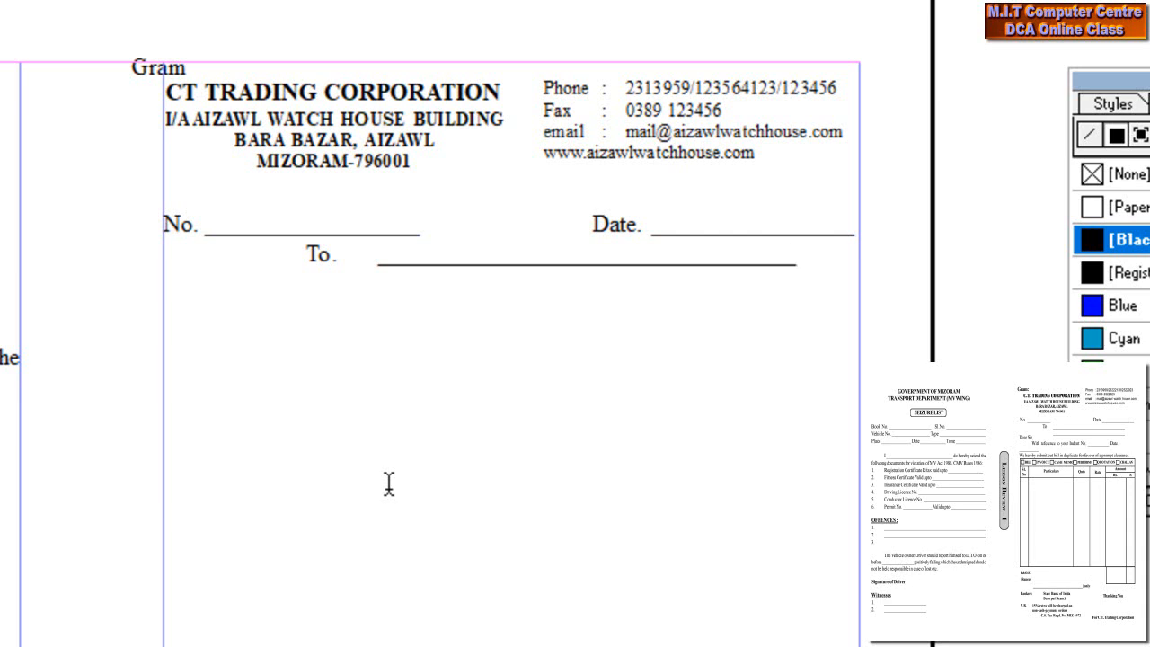
pyautogui.press('Tab')
pyautogui.press('Tab')
pyautogui.press('Tab')
pyautogui.write('___________________________________')
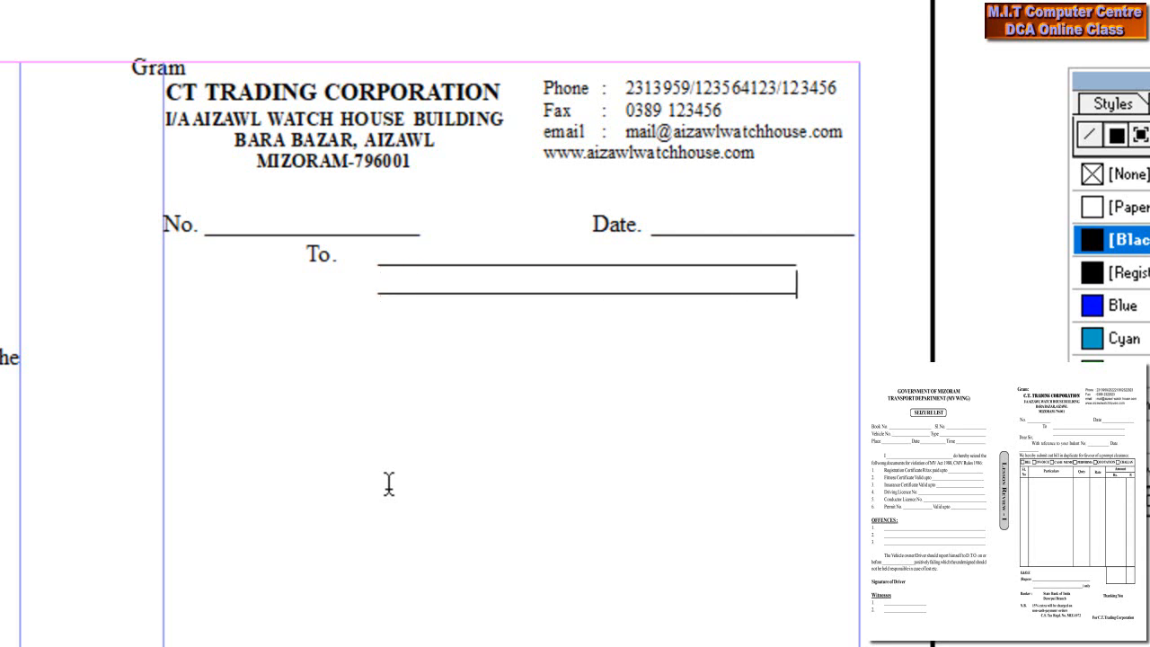
pyautogui.press('Return')
pyautogui.write('Dear ')
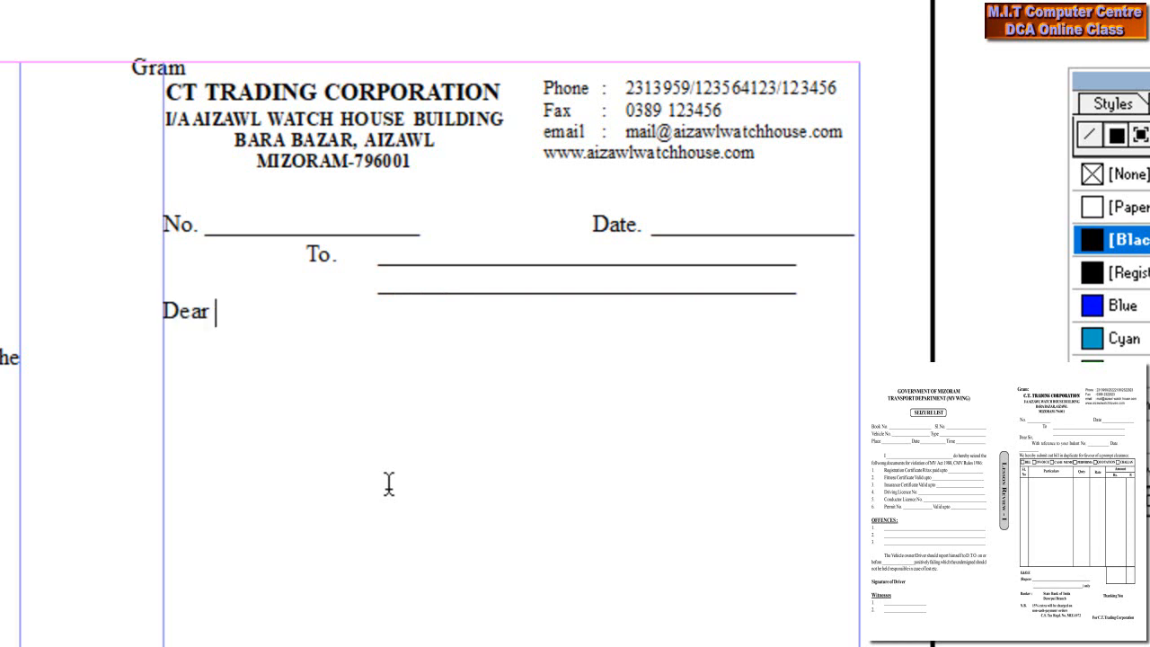
pyautogui.write('sir,')
# - Under 'Dear sir,' type 'With references to your indent No. ____ Date ____'
pyautogui.press('Tab')
pyautogui.press('Tab')
pyautogui.press('BackSpace')
pyautogui.press('BackSpace')
pyautogui.press('Return')
pyautogui.write('With refere')
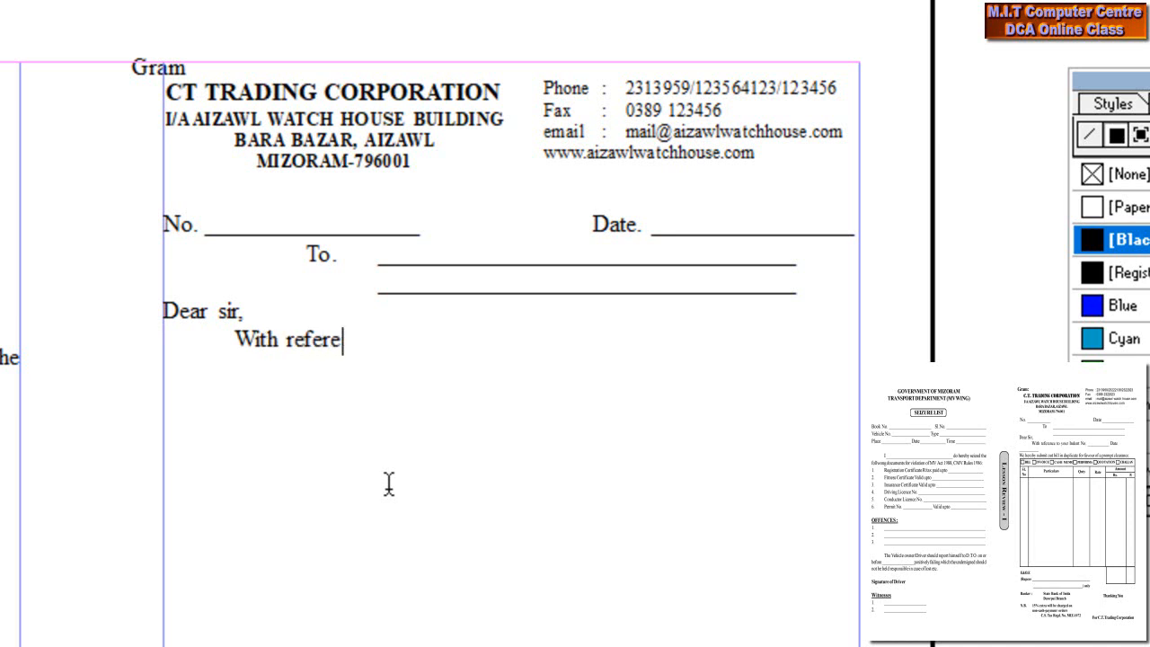
pyautogui.write('nces to youy')
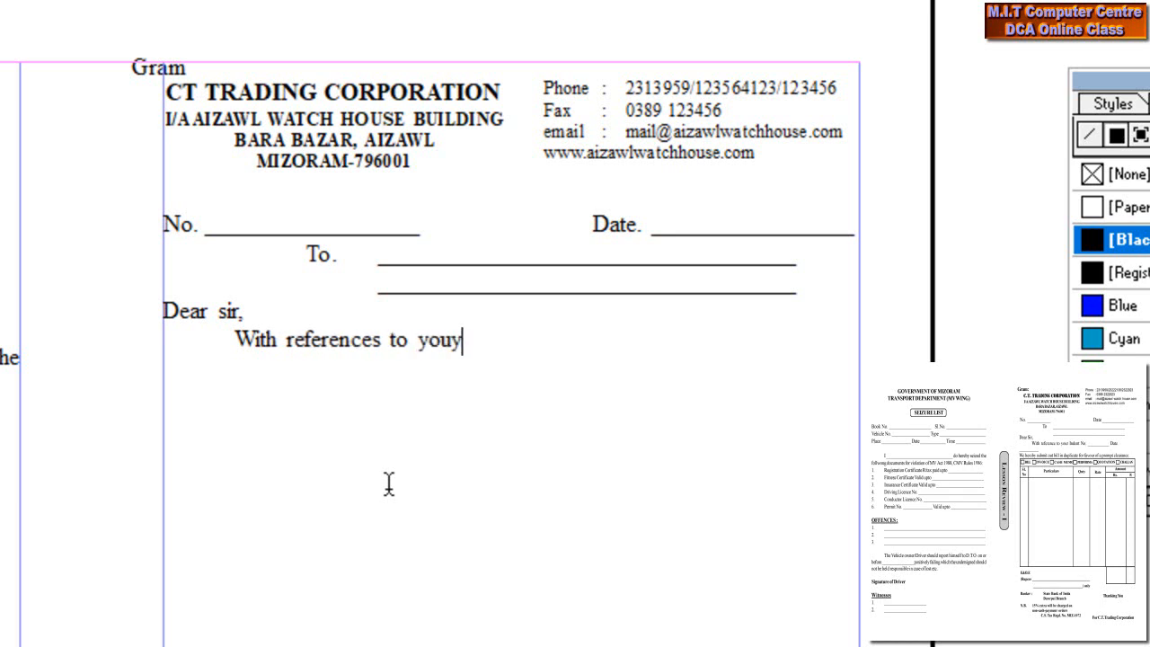
pyautogui.press('BackSpace')
pyautogui.write('r indent')
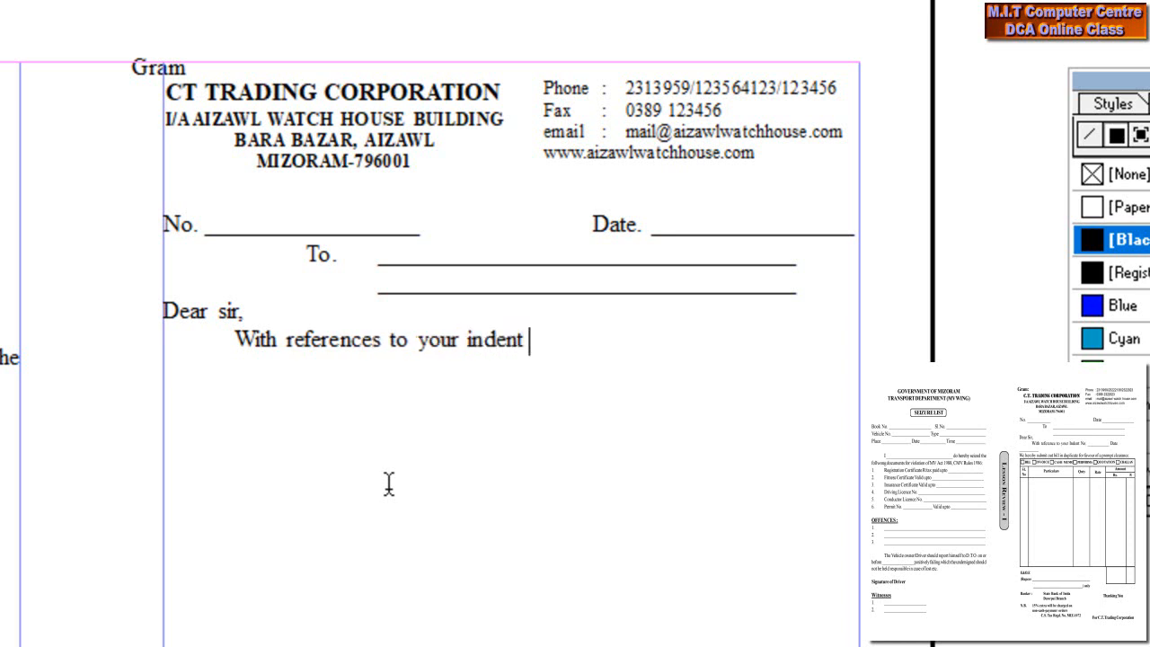
pyautogui.write(' No')
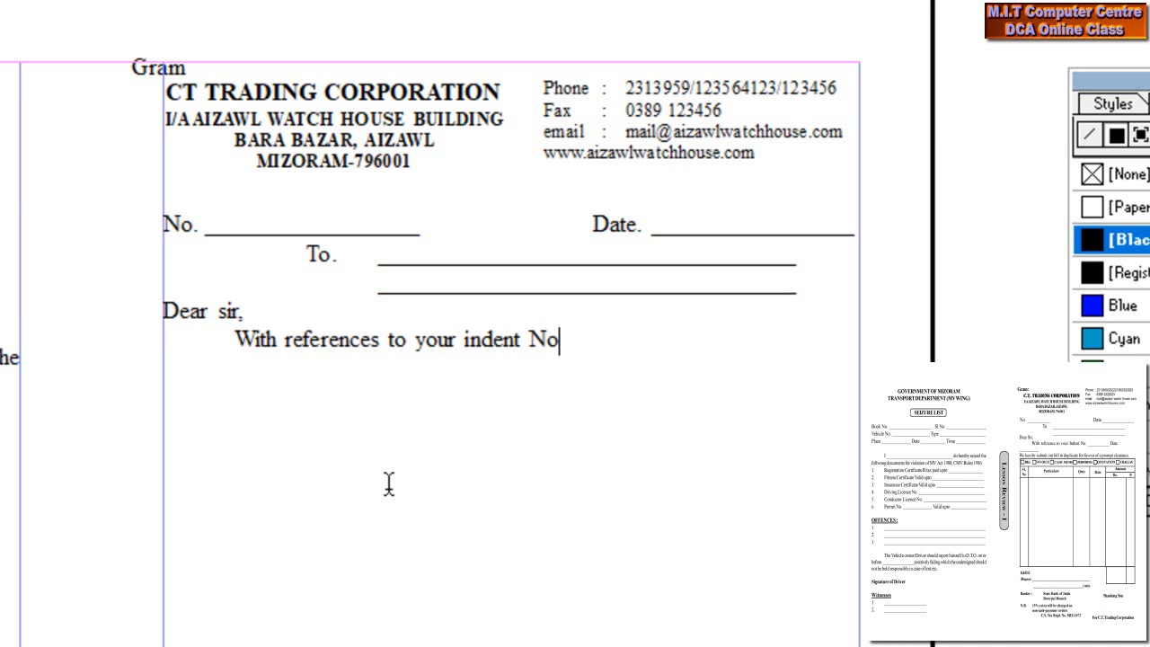
pyautogui.write('. ______________')
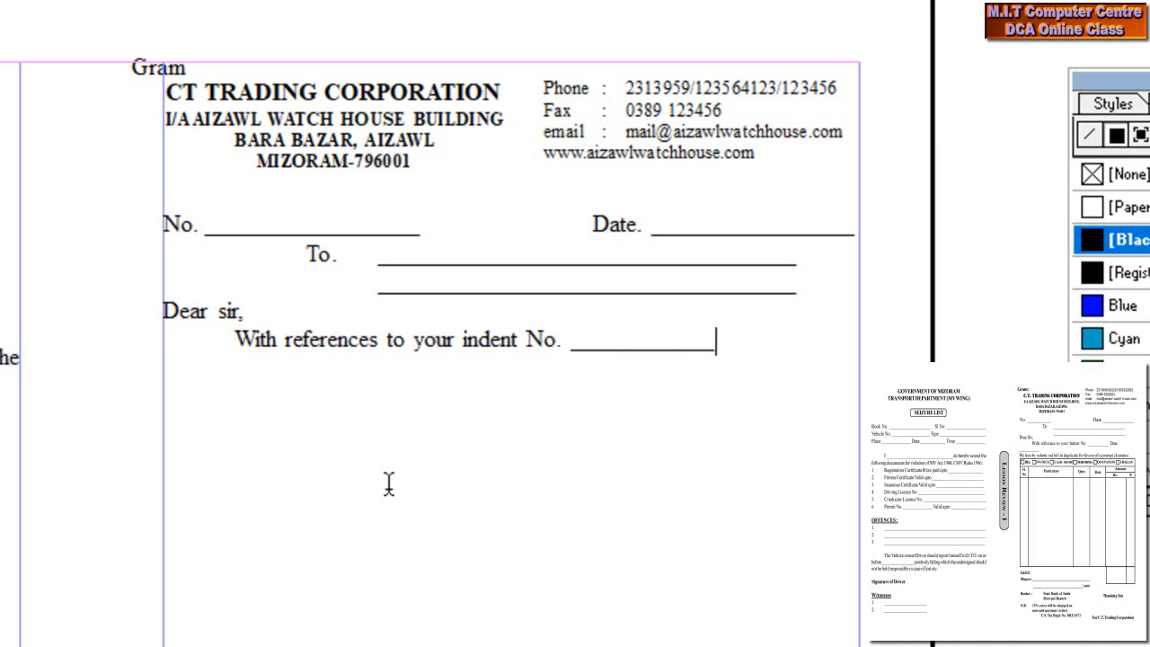
pyautogui.write(' Date')
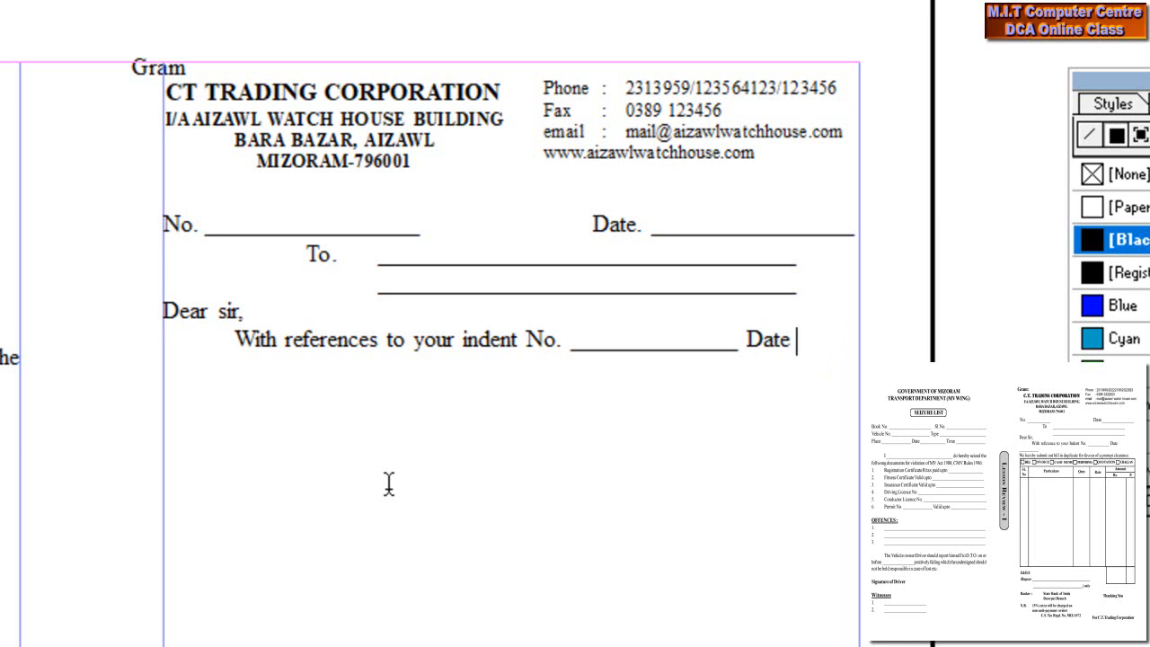
pyautogui.write('_____')
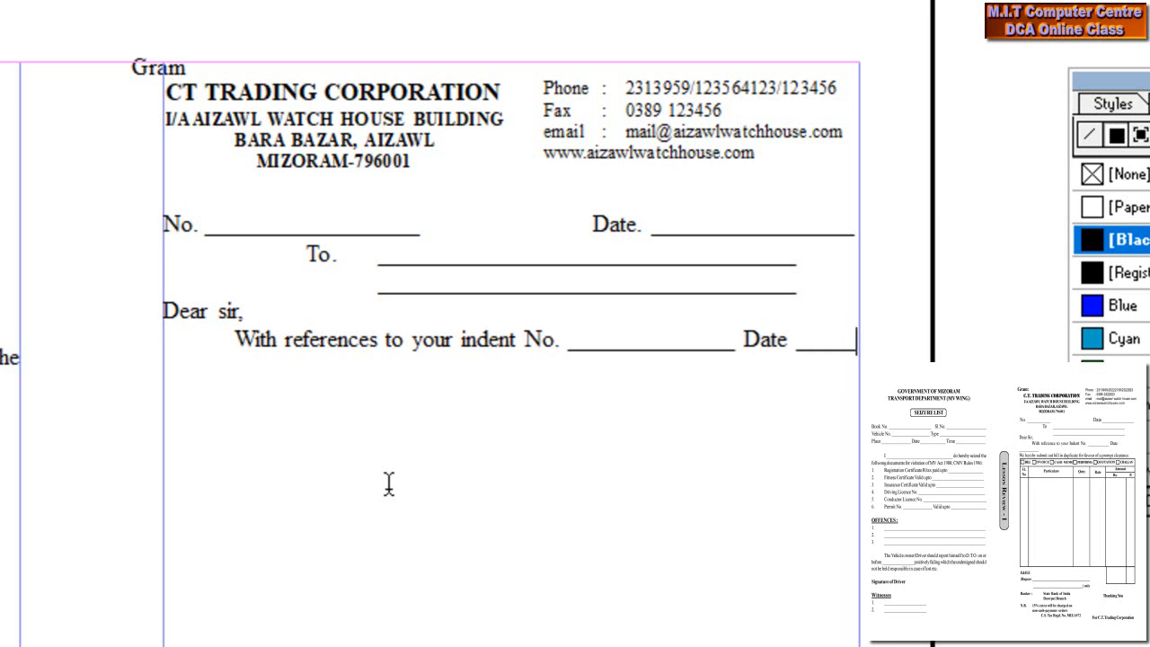
pyautogui.write('_____')
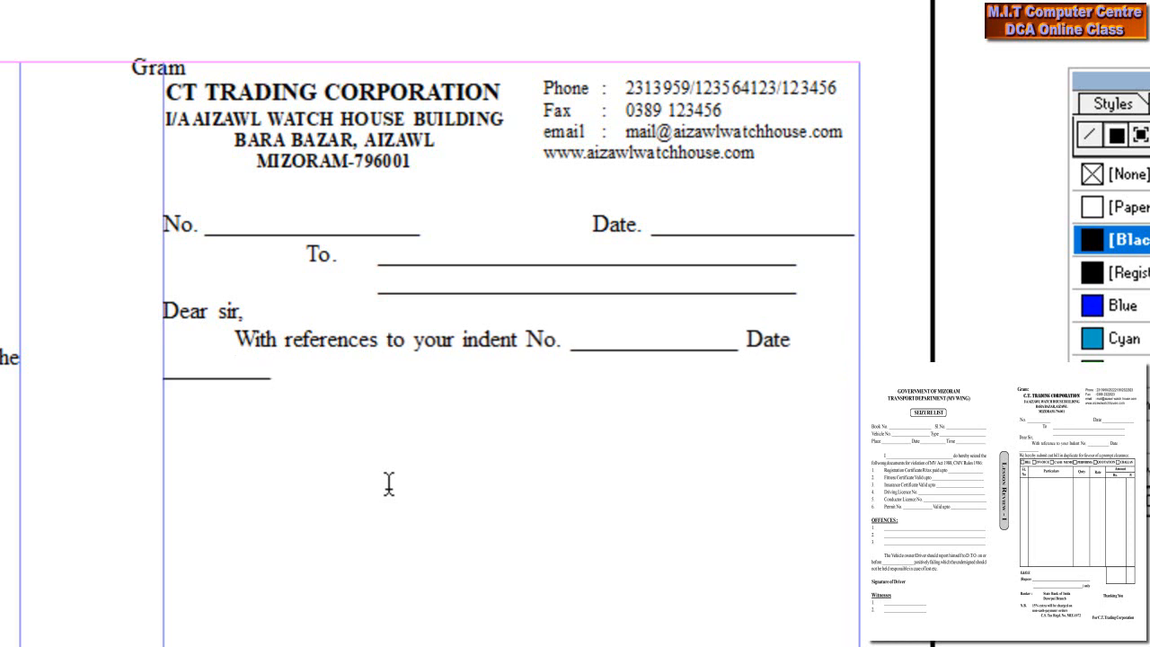
# - Add the line 'We hereby submit out bill in dublicate for favour of a prompt clearance'
pyautogui.press('Return')
pyautogui.write('We here')
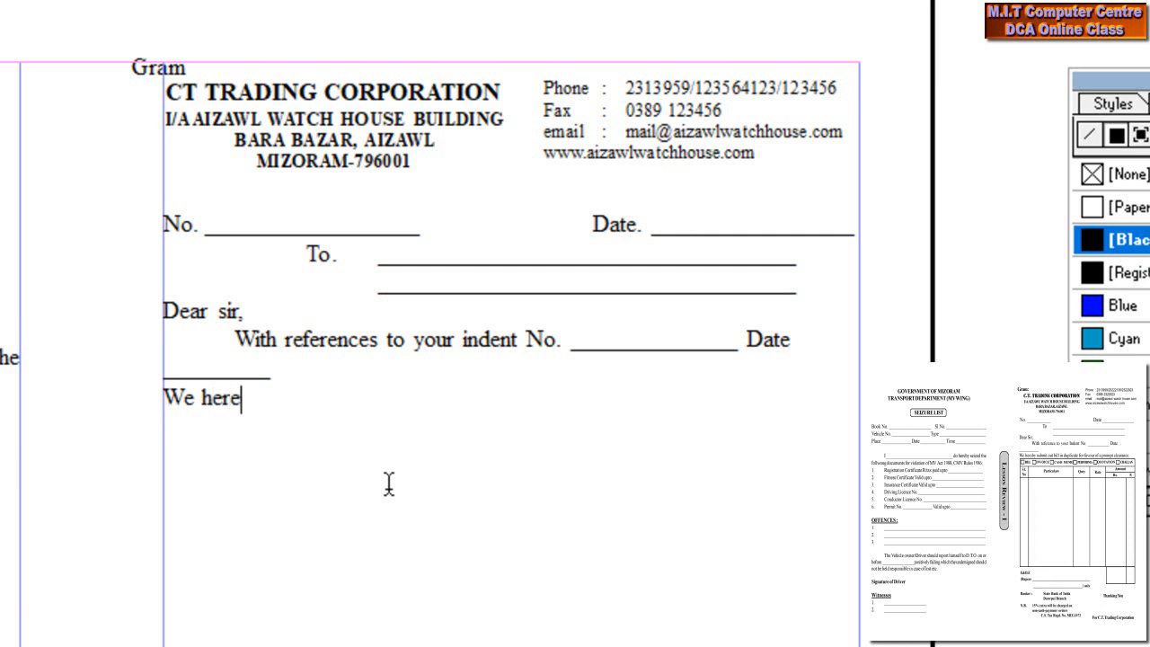
pyautogui.write('by su')
pyautogui.write('b')
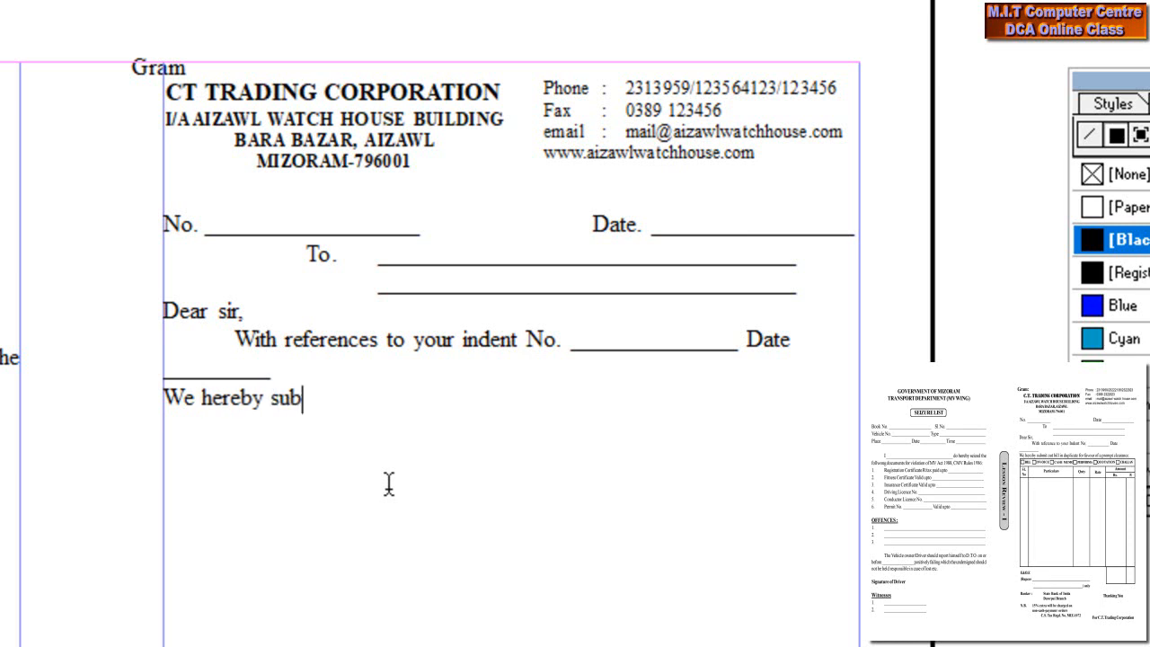
pyautogui.write('mit out bill')
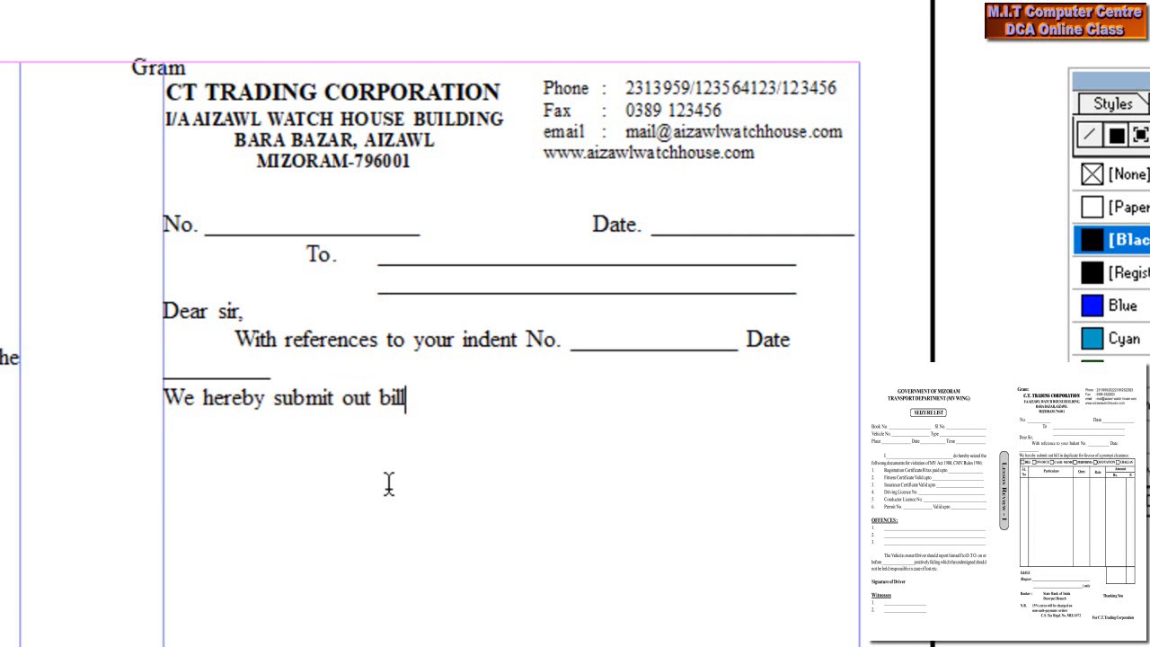
pyautogui.write(' in dublicate for ')
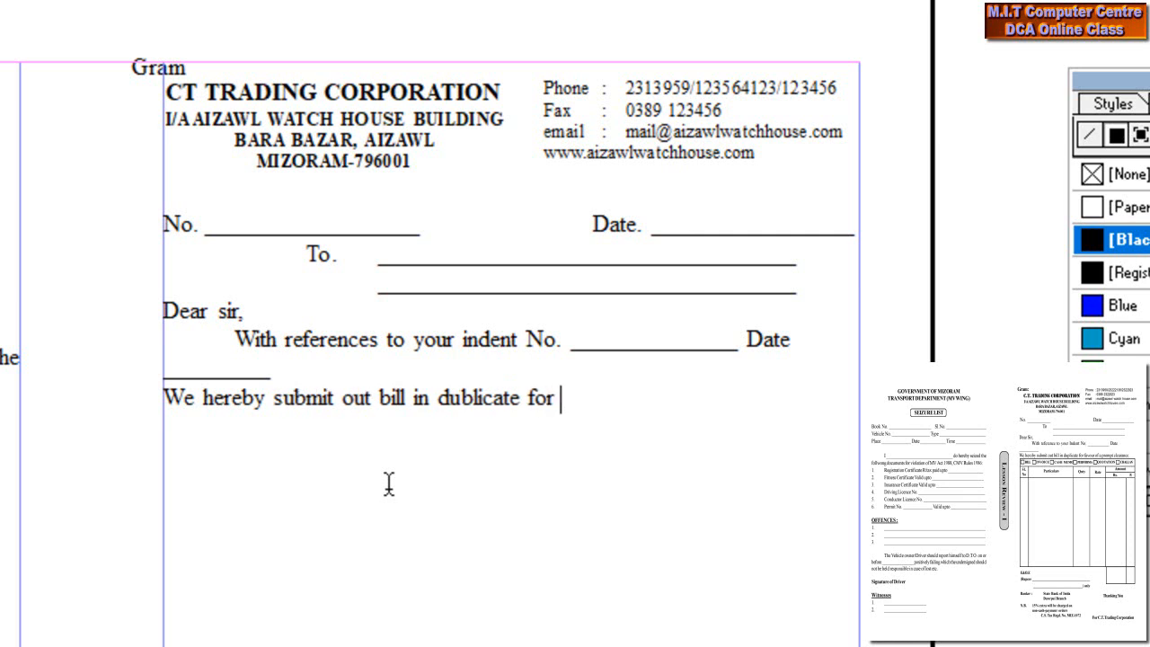
pyautogui.write('f')
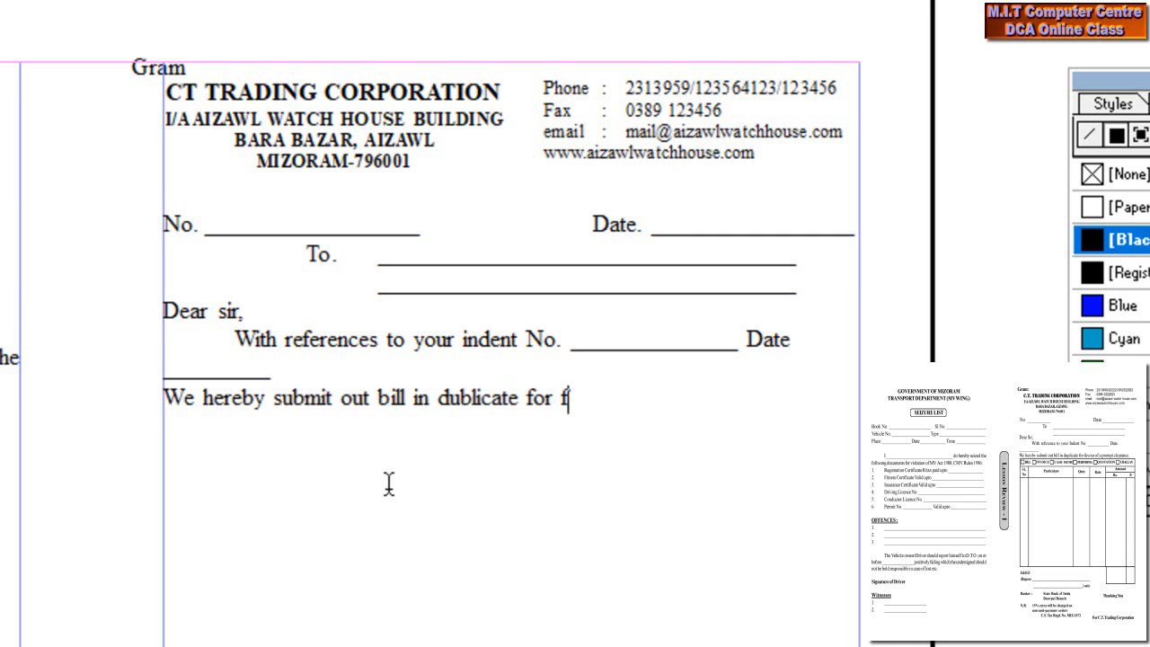
pyautogui.write('avousr')
pyautogui.press('BackSpace')
pyautogui.press('BackSpace')
pyautogui.write('r')
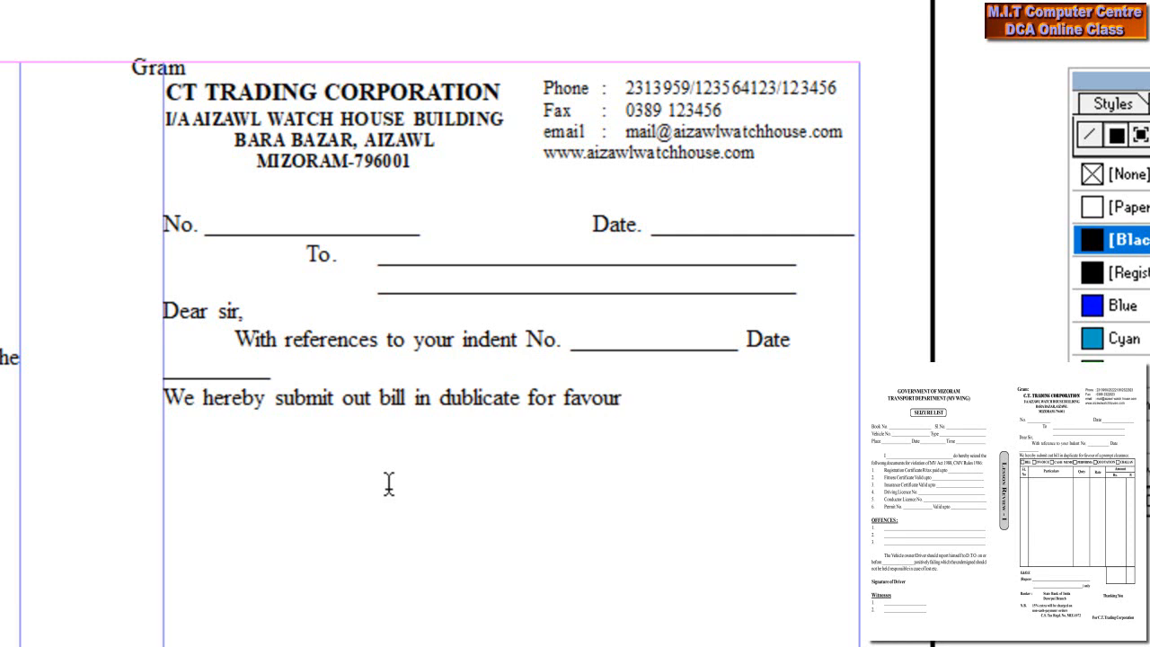
pyautogui.write(' of a promo')
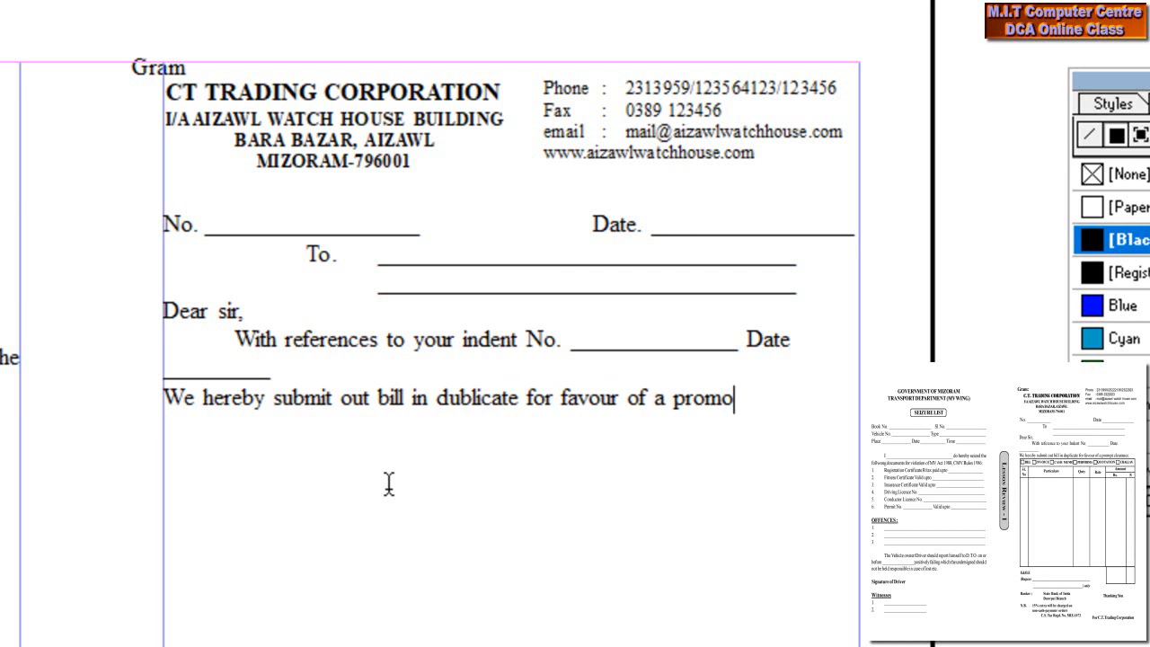
pyautogui.press('BackSpace')
pyautogui.write('pt cle')
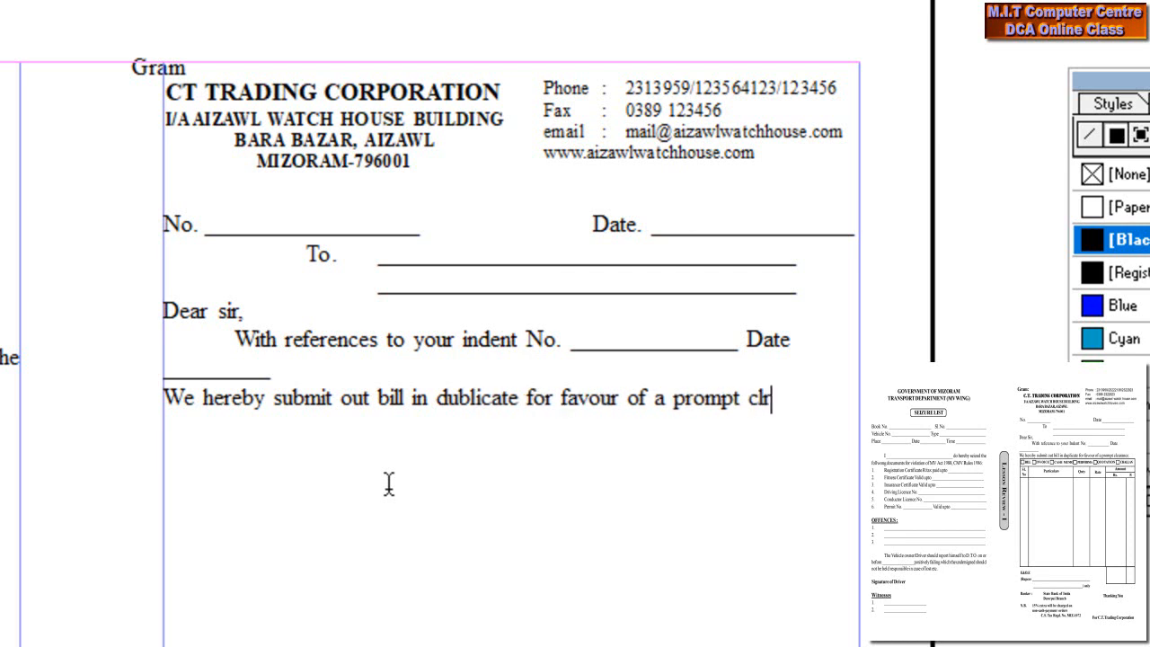
pyautogui.write('arance')
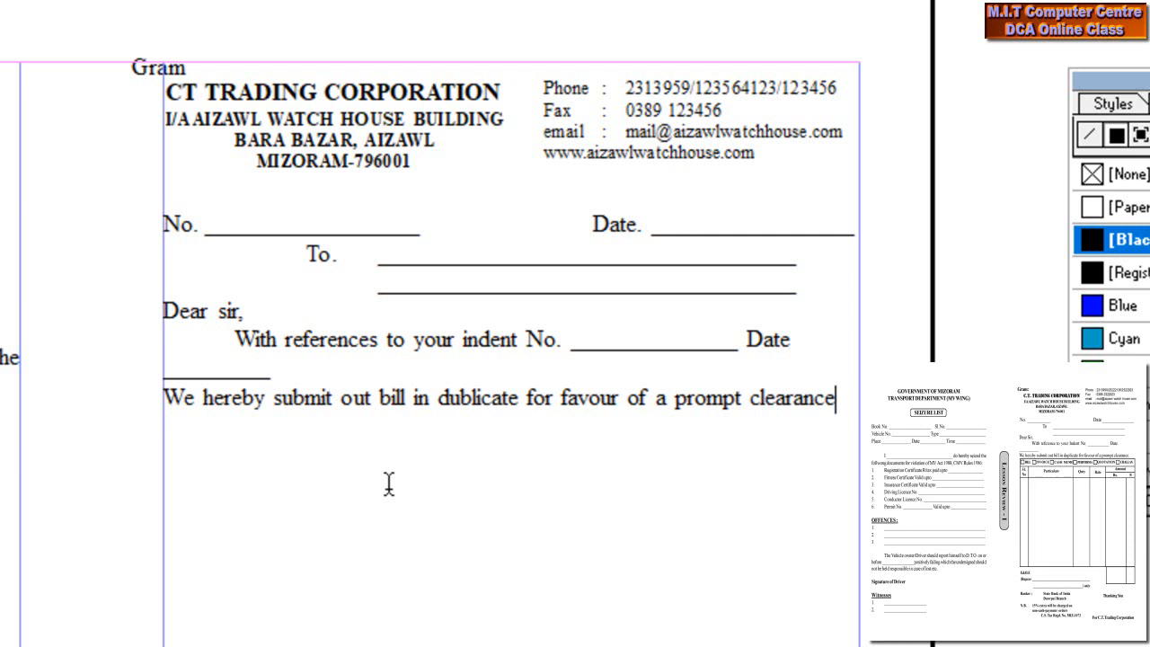
pyautogui.press('Return')
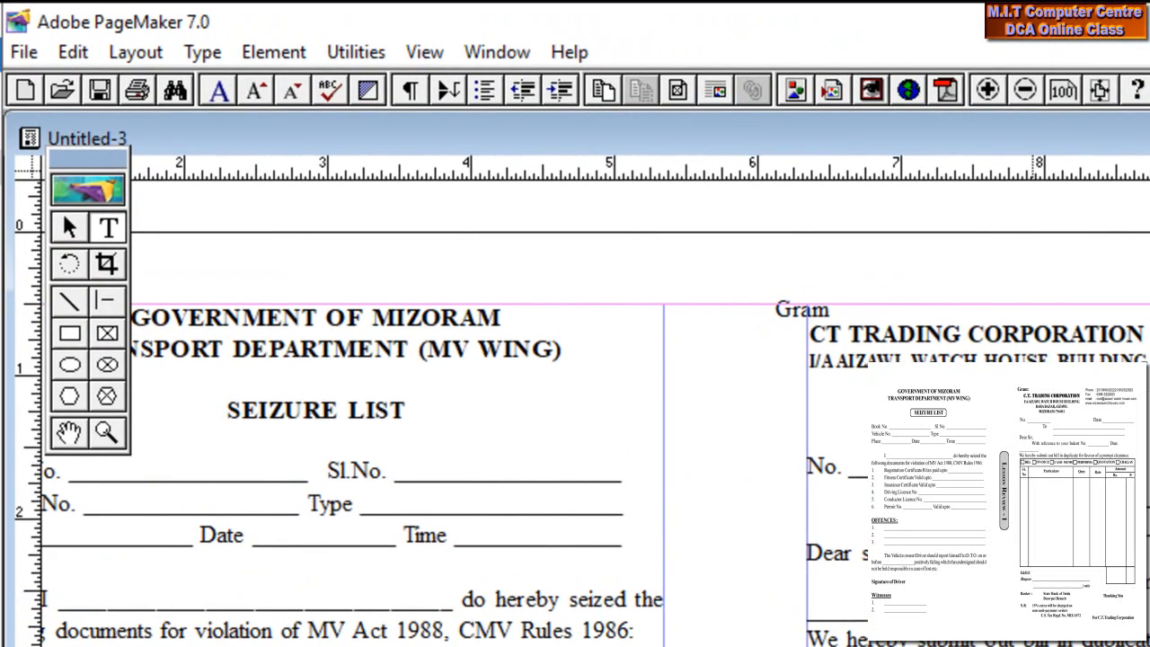
# - Insert an Adobe Table 3.0 object via Edit > Insert Object with 5 rows and 6 columns
pyautogui.click(79, 51)
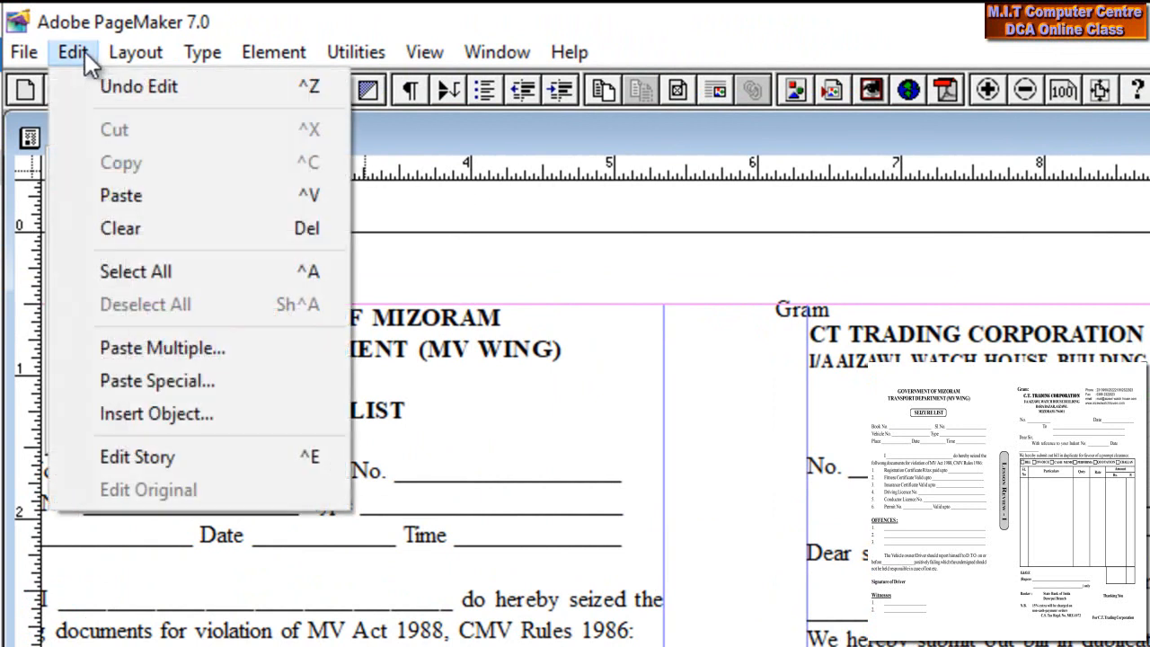
pyautogui.click(146, 416)
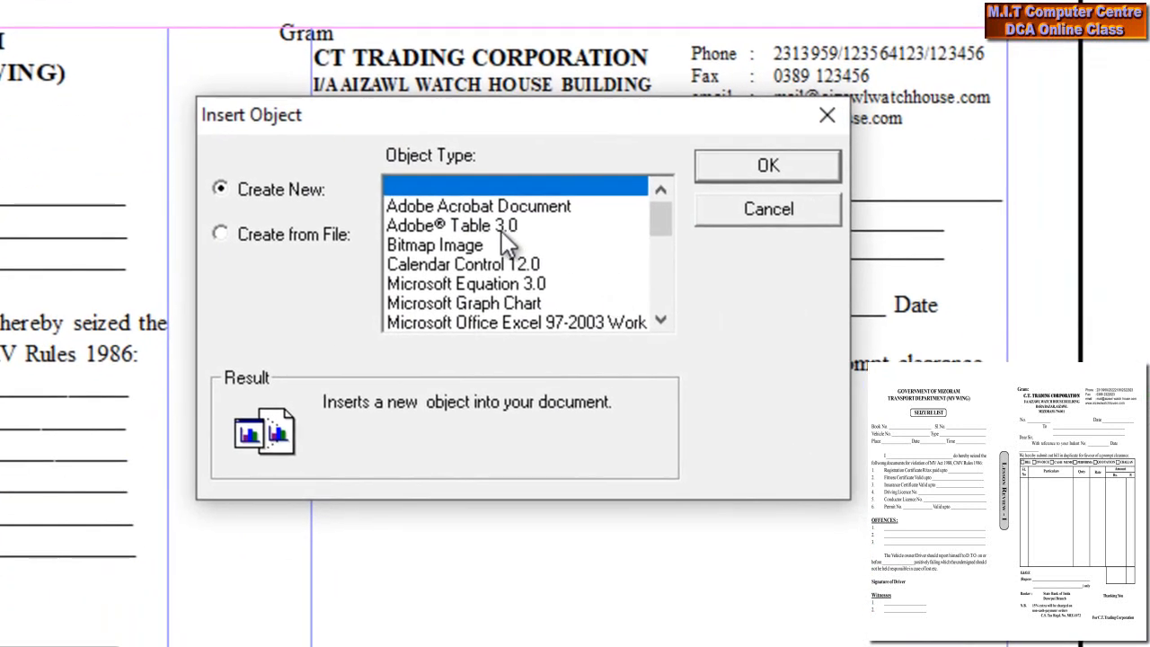
pyautogui.click(502, 228)
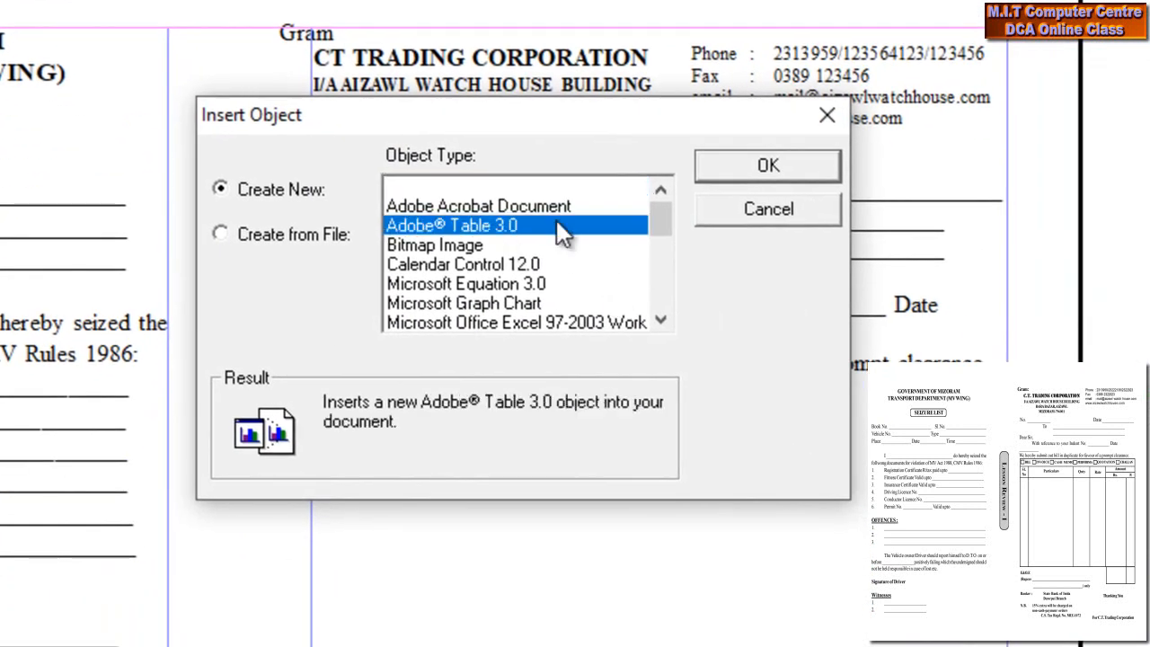
pyautogui.click(747, 166)
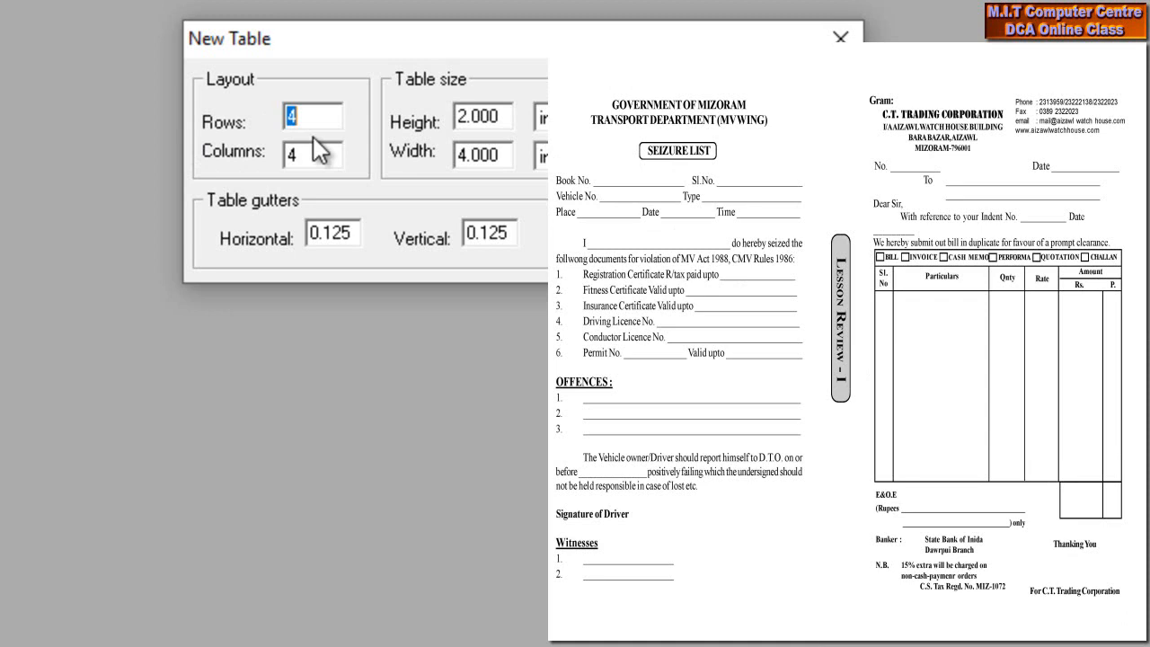
pyautogui.write('5')
pyautogui.press('Tab')
pyautogui.write('6')
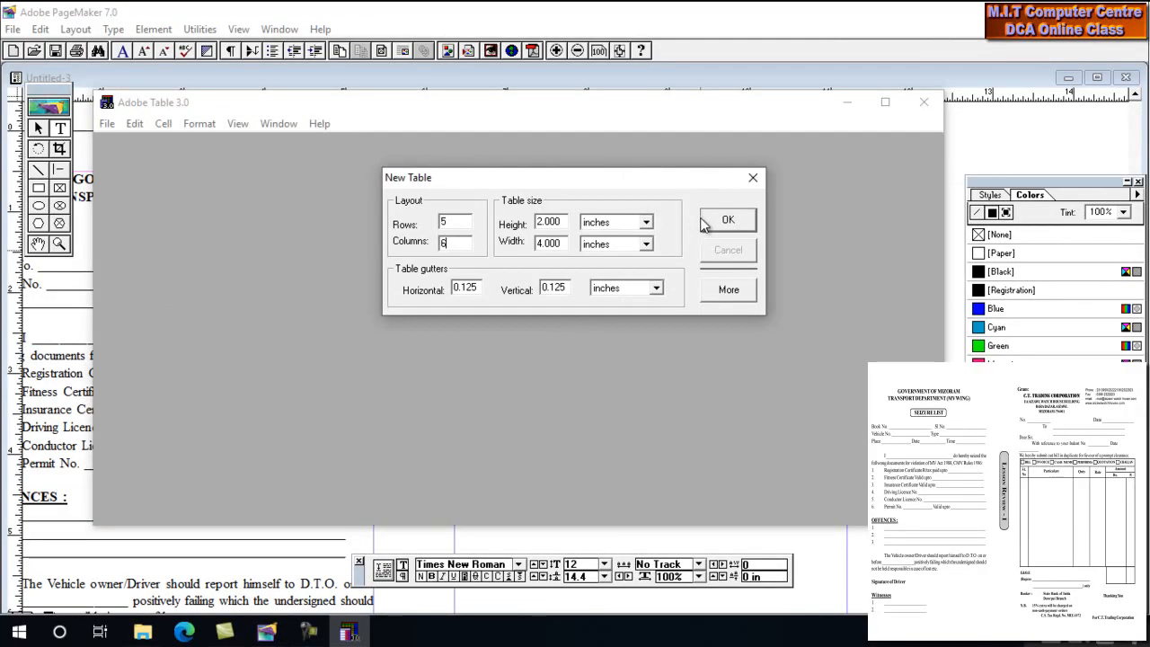
pyautogui.click(710, 219)
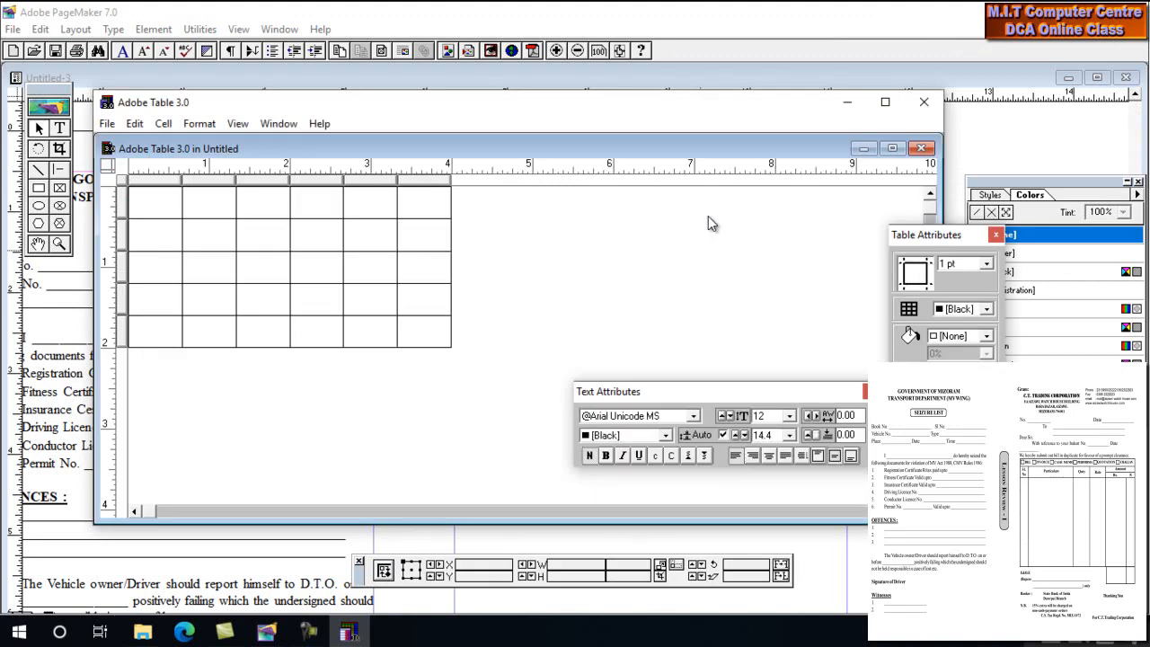
# - Maximize the Table windows and resize columns: narrower first and last, wider second and fifth
pyautogui.click(885, 101)
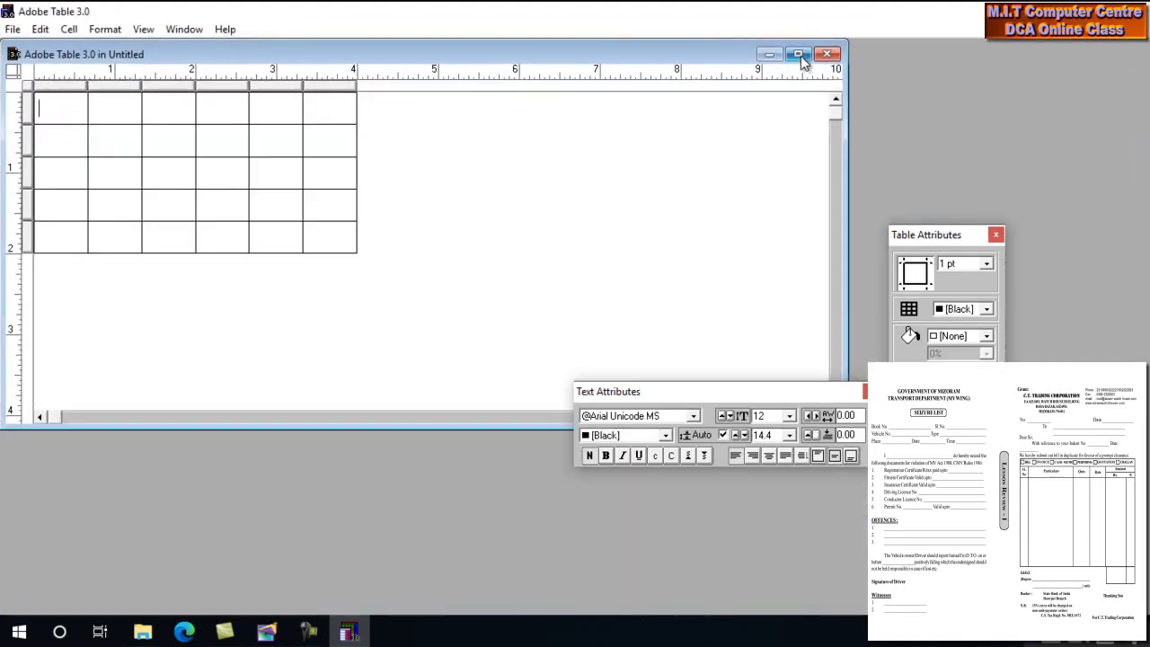
pyautogui.click(812, 47)
pyautogui.moveTo(81, 59)
pyautogui.mouseDown()
pyautogui.moveTo(53, 53)
pyautogui.moveTo(82, 80)
pyautogui.mouseUp()
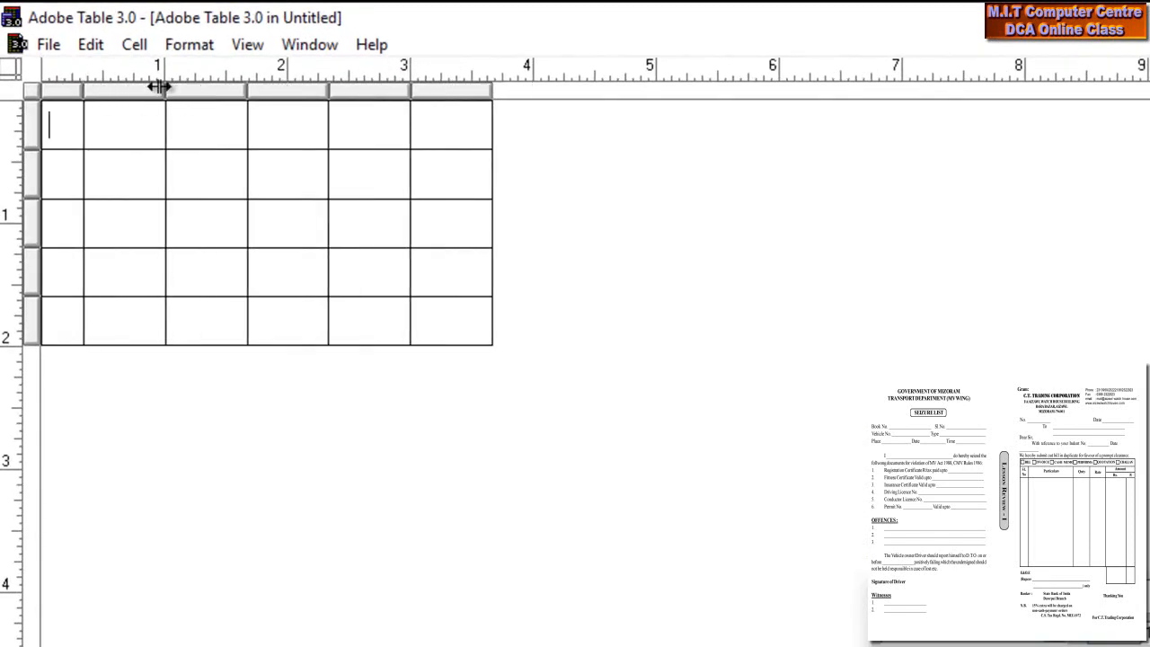
pyautogui.moveTo(248, 90); pyautogui.dragTo(332, 86)
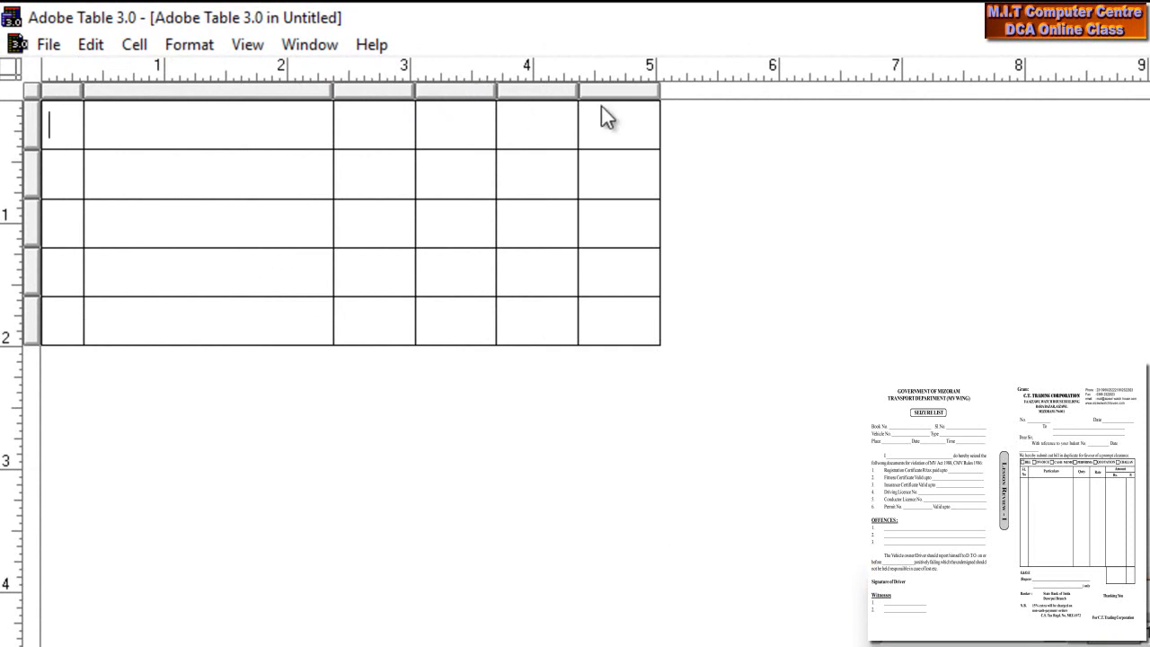
pyautogui.moveTo(580, 89); pyautogui.dragTo(619, 90)
pyautogui.moveTo(696, 90); pyautogui.dragTo(661, 90)
# - Shorten the first three rows and make the fourth row tall for item entries
pyautogui.moveTo(41, 147); pyautogui.dragTo(43, 128)
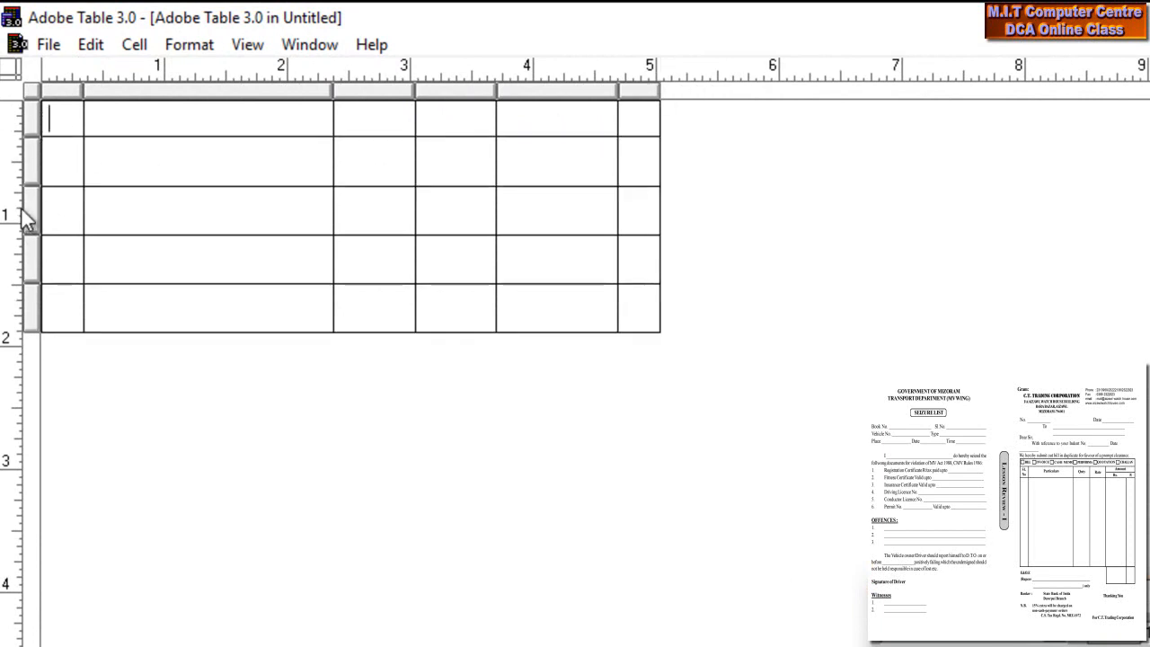
pyautogui.moveTo(41, 183); pyautogui.dragTo(41, 173)
pyautogui.moveTo(40, 221); pyautogui.dragTo(40, 208)
pyautogui.moveTo(44, 259); pyautogui.dragTo(43, 543)
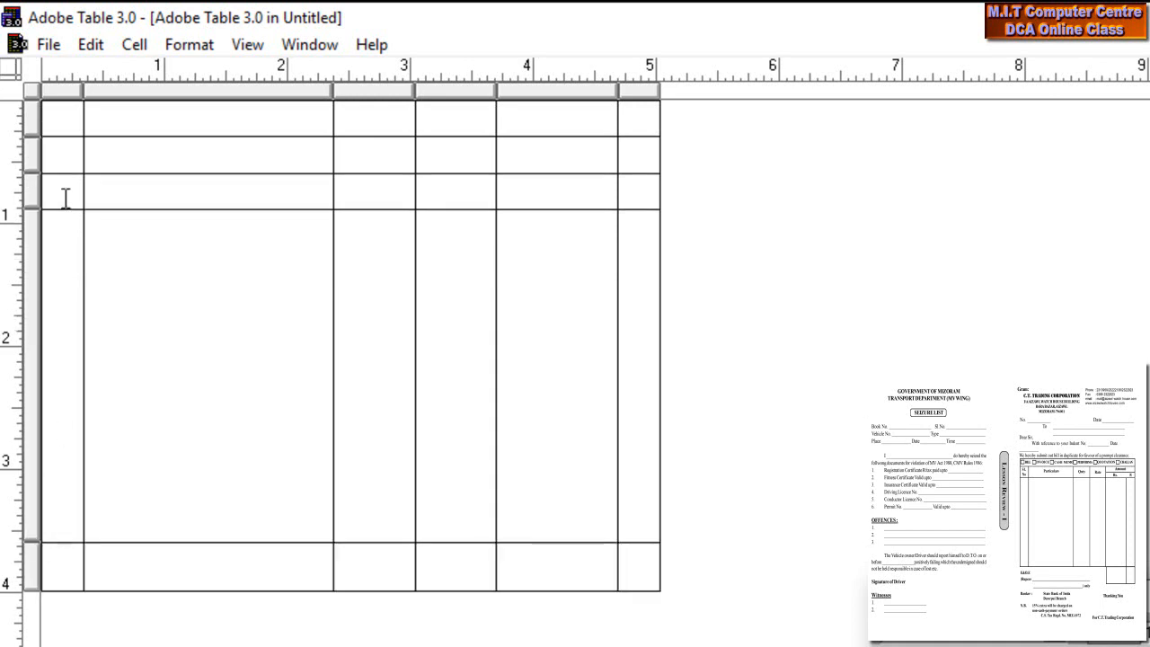
# - Group the six top-row cells into one merged cell
pyautogui.moveTo(65, 124); pyautogui.dragTo(645, 120)
pyautogui.rightClick(647, 120)
pyautogui.click(707, 440)
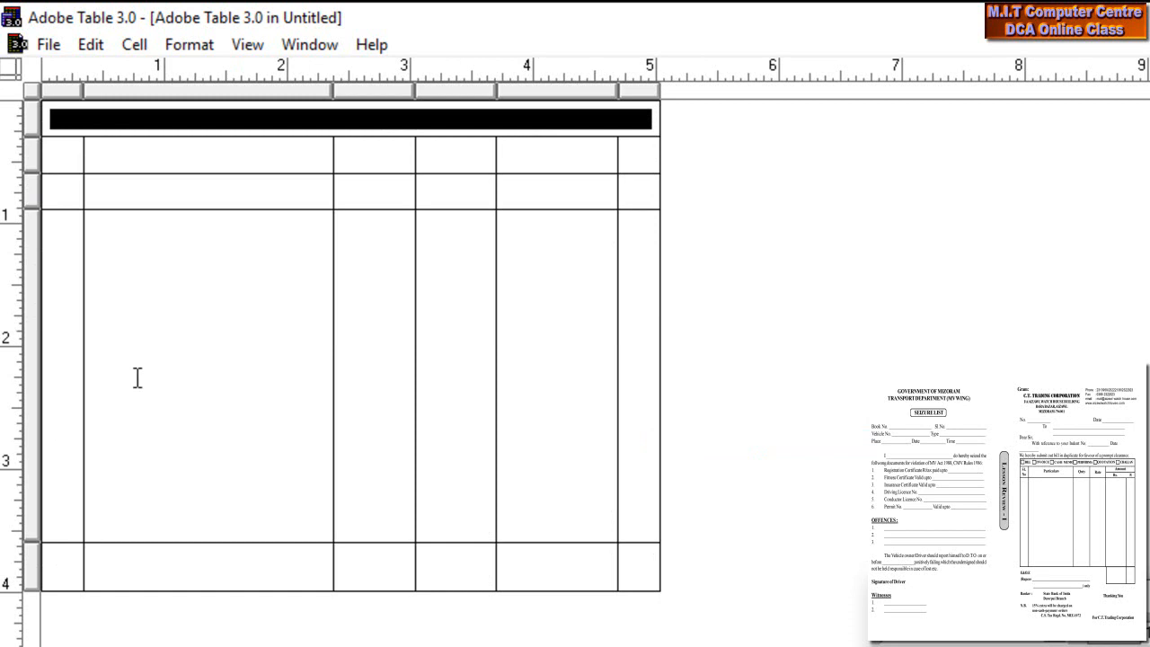
# - Group rows 2–3 together in each of the first four columns
pyautogui.moveTo(65, 158); pyautogui.dragTo(68, 190)
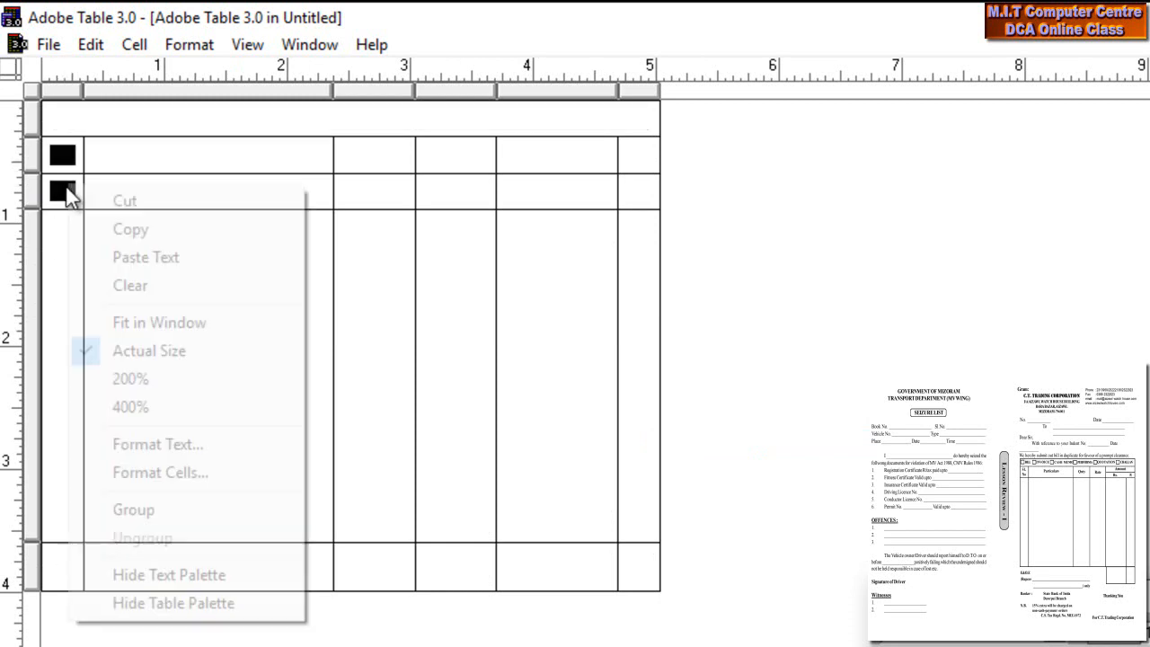
pyautogui.rightClick(71, 191)
pyautogui.click(143, 514)
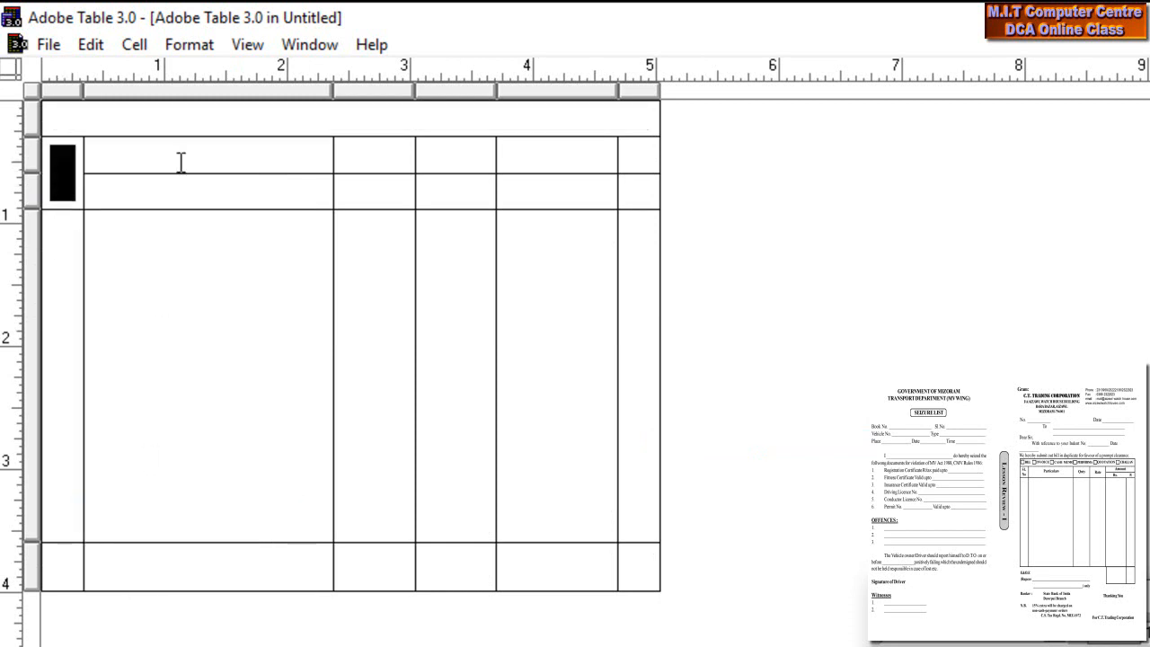
pyautogui.moveTo(180, 162); pyautogui.dragTo(180, 206)
pyautogui.rightClick(177, 206)
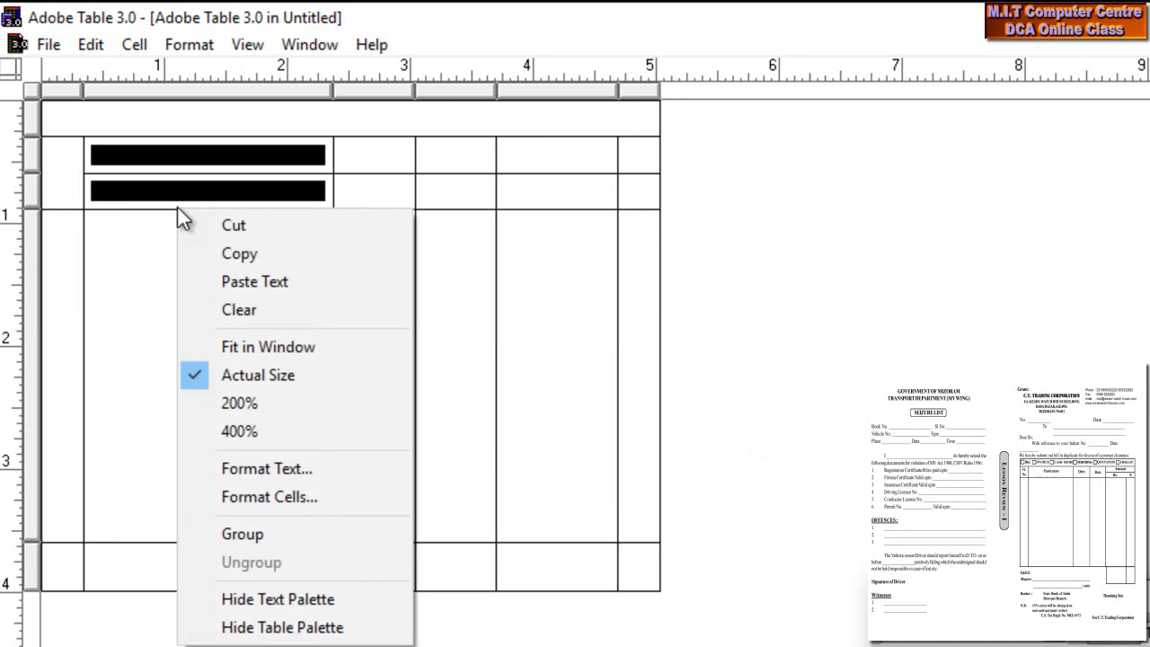
pyautogui.click(252, 534)
pyautogui.moveTo(386, 160); pyautogui.dragTo(375, 203)
pyautogui.rightClick(376, 204)
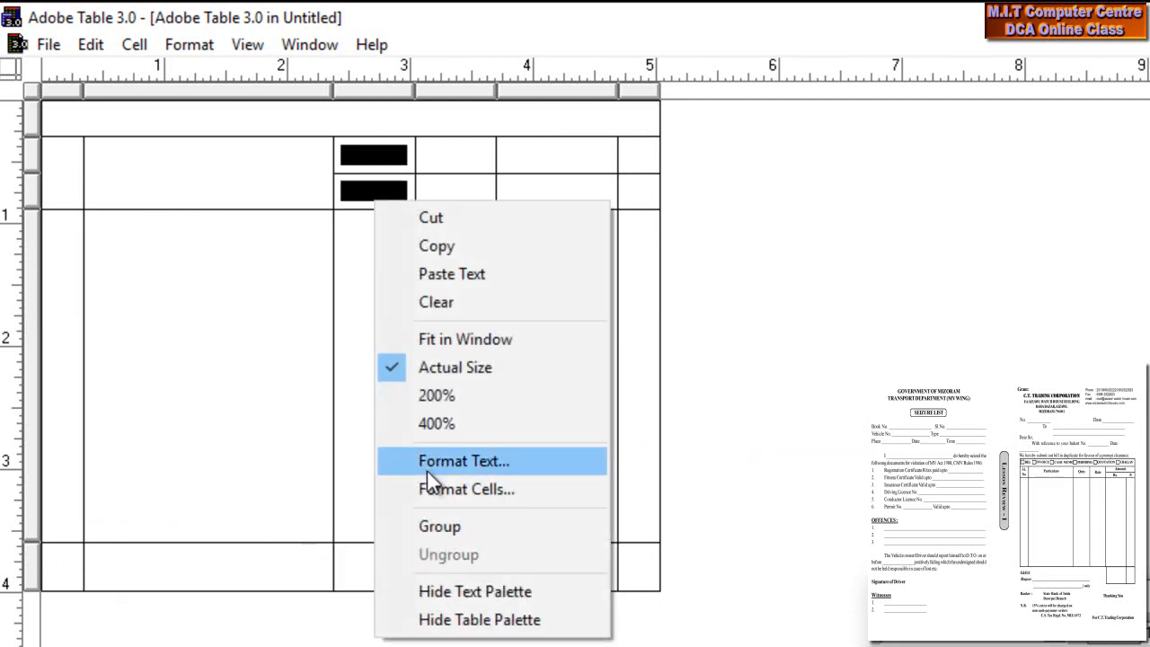
pyautogui.click(442, 524)
pyautogui.moveTo(439, 162); pyautogui.dragTo(443, 205)
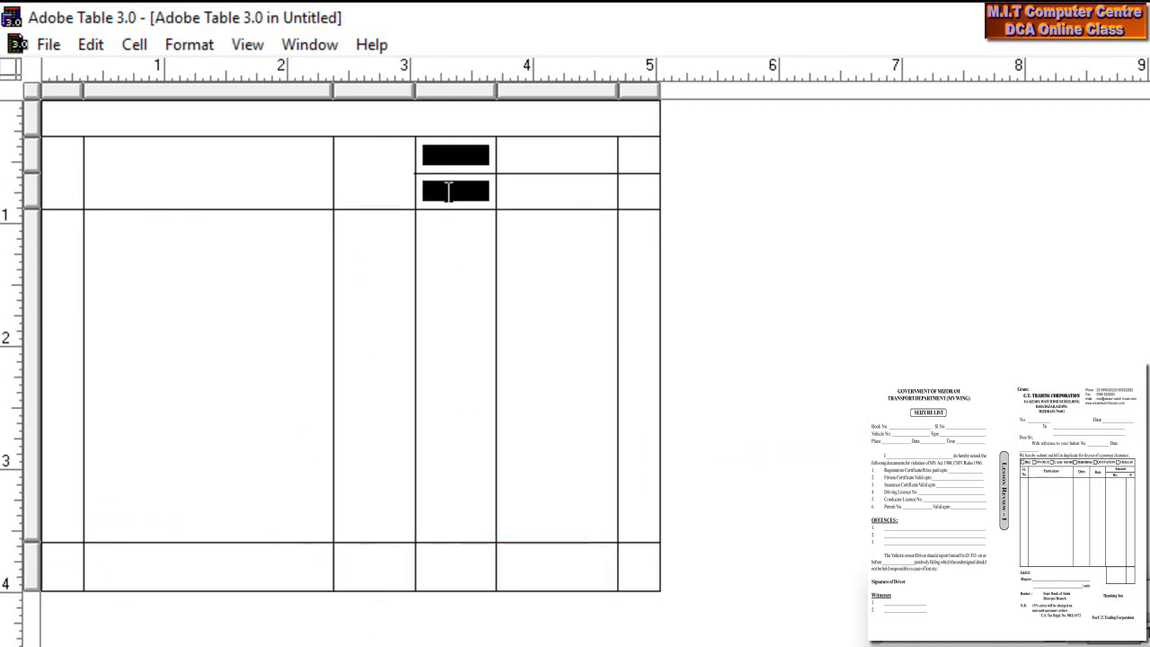
pyautogui.rightClick(442, 205)
pyautogui.click(517, 515)
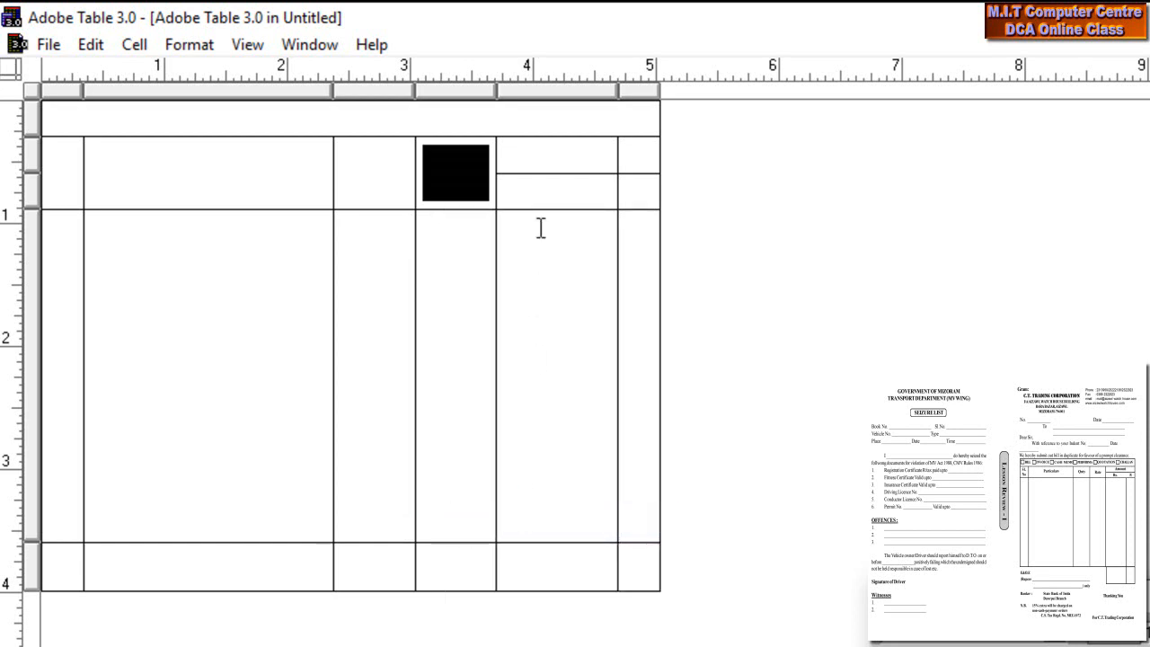
# - Group row 2's cells in columns 5 and 6 into one cell
pyautogui.moveTo(559, 146); pyautogui.dragTo(643, 154)
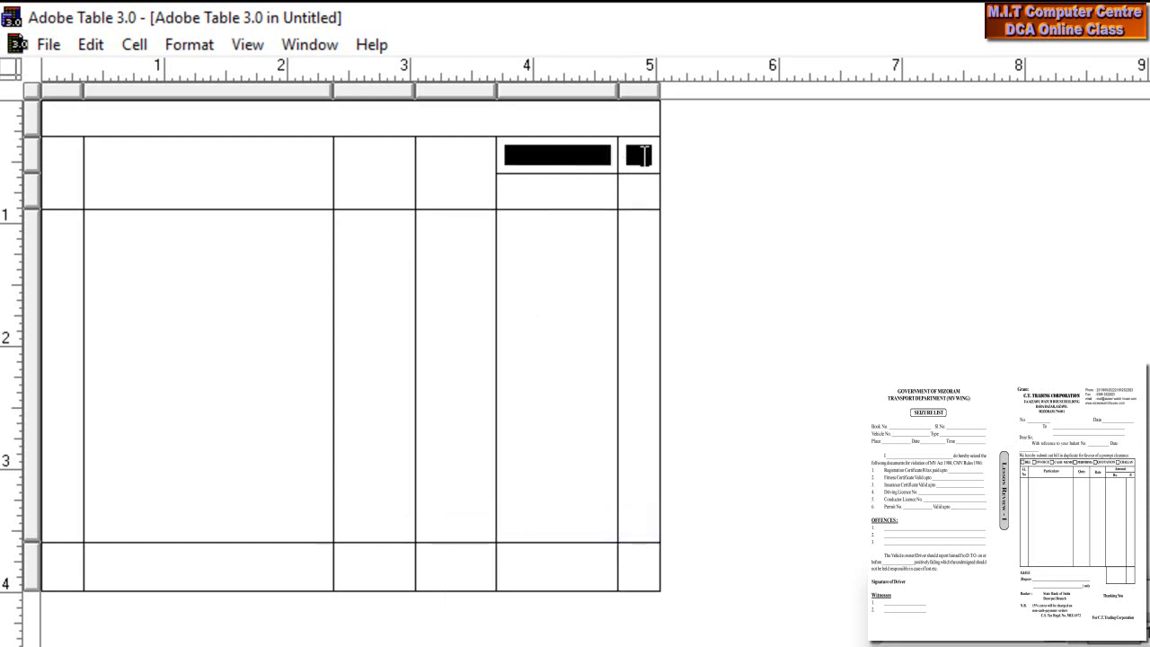
pyautogui.rightClick(643, 154)
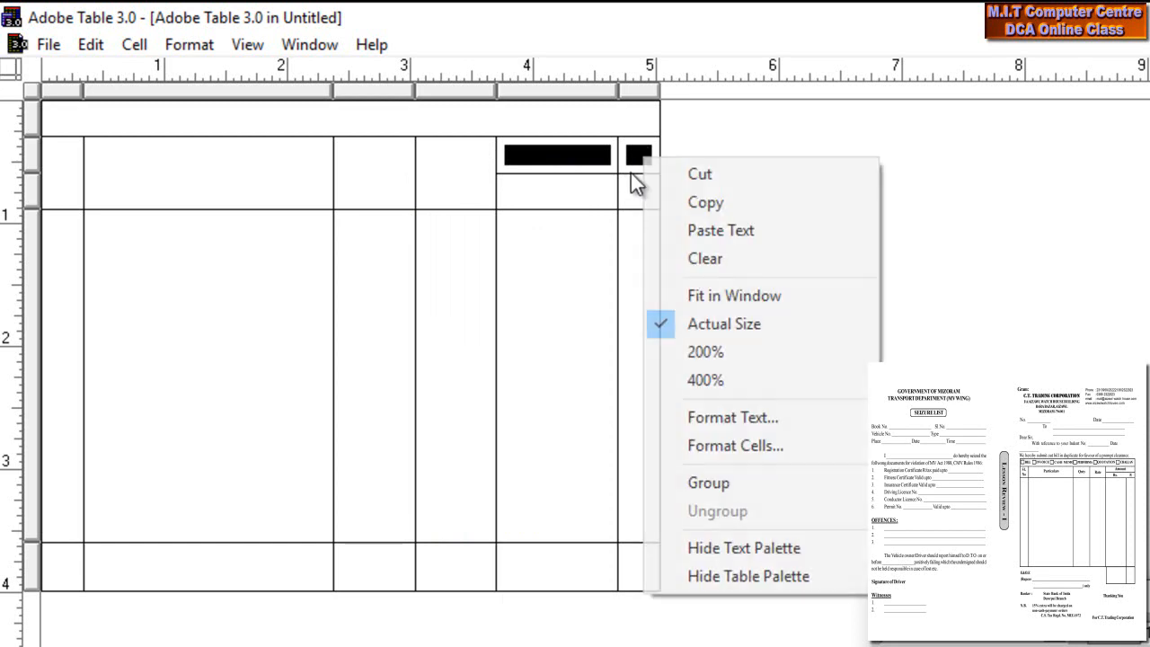
pyautogui.click(711, 480)
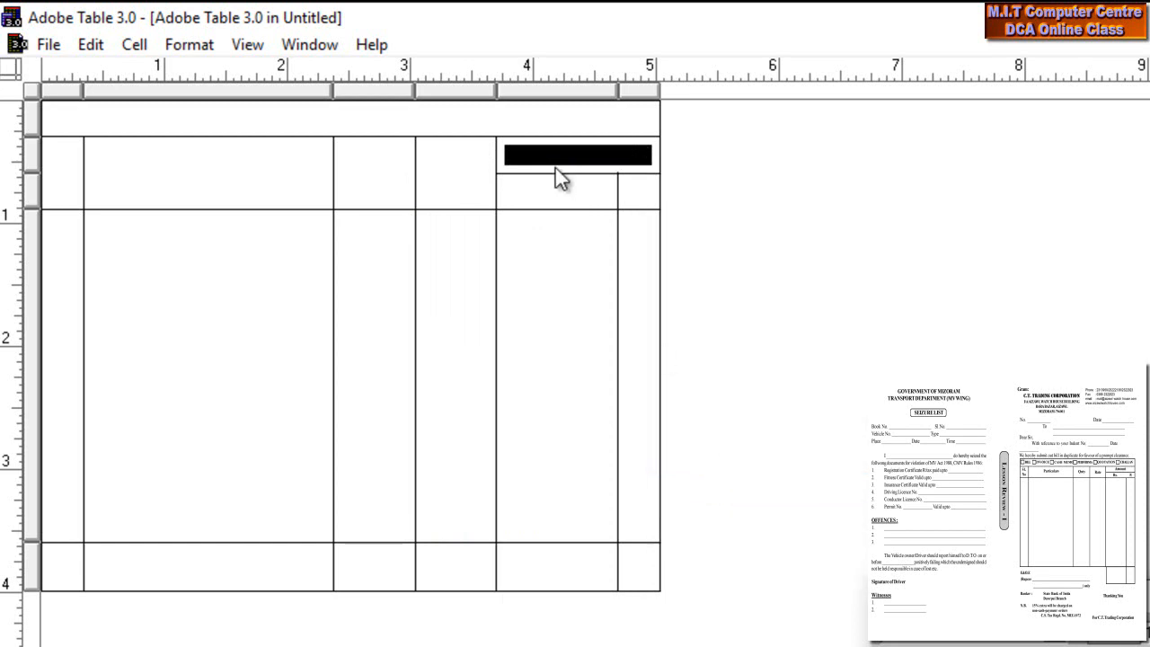
pyautogui.click(604, 190)
pyautogui.moveTo(604, 191); pyautogui.dragTo(639, 192)
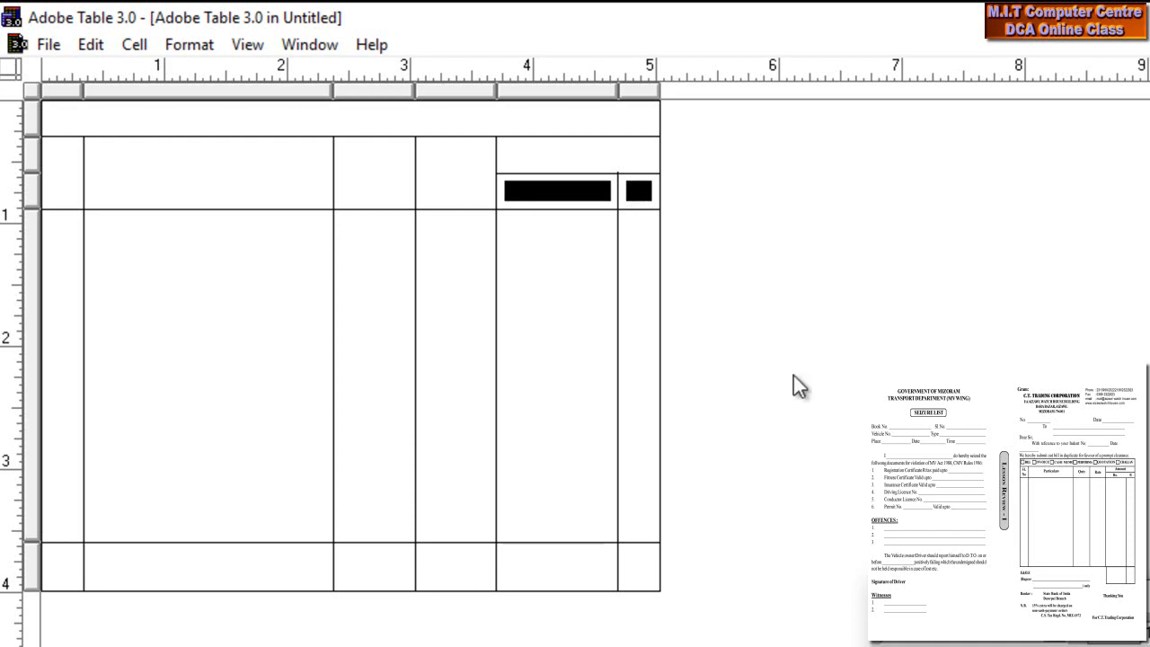
# - Remove the divider between row 3's last two cells by setting its border to None
pyautogui.moveTo(954, 396); pyautogui.dragTo(869, 154)
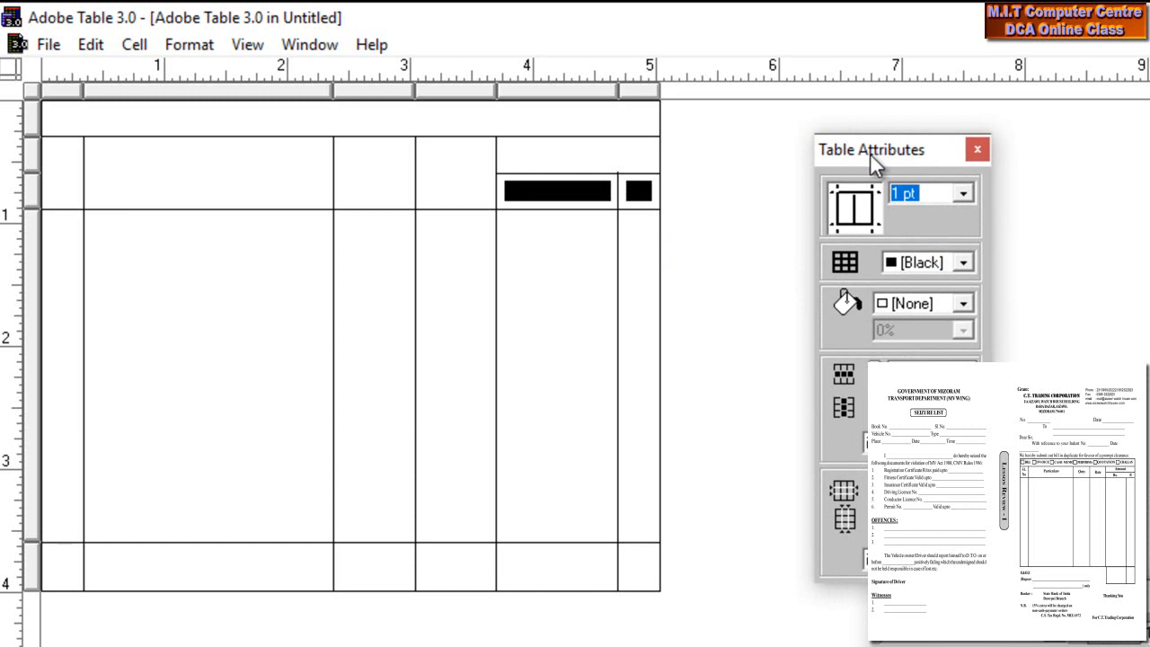
pyautogui.click(843, 213)
pyautogui.click(837, 207)
pyautogui.click(853, 207)
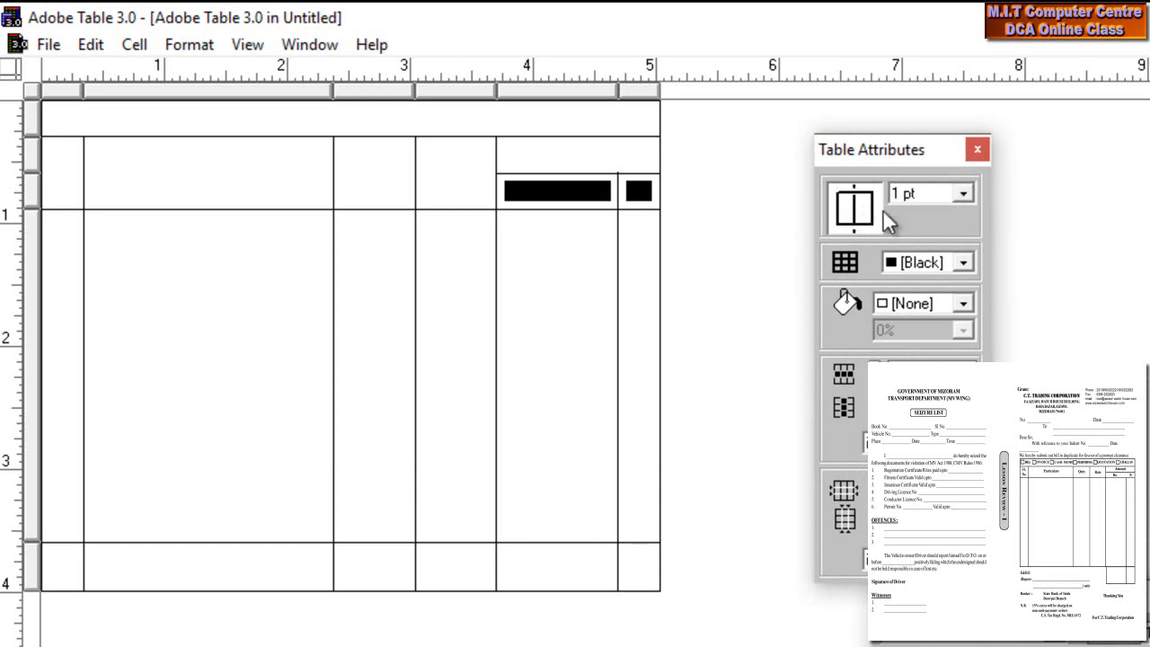
pyautogui.click(958, 189)
pyautogui.scroll(1, 960, 269)
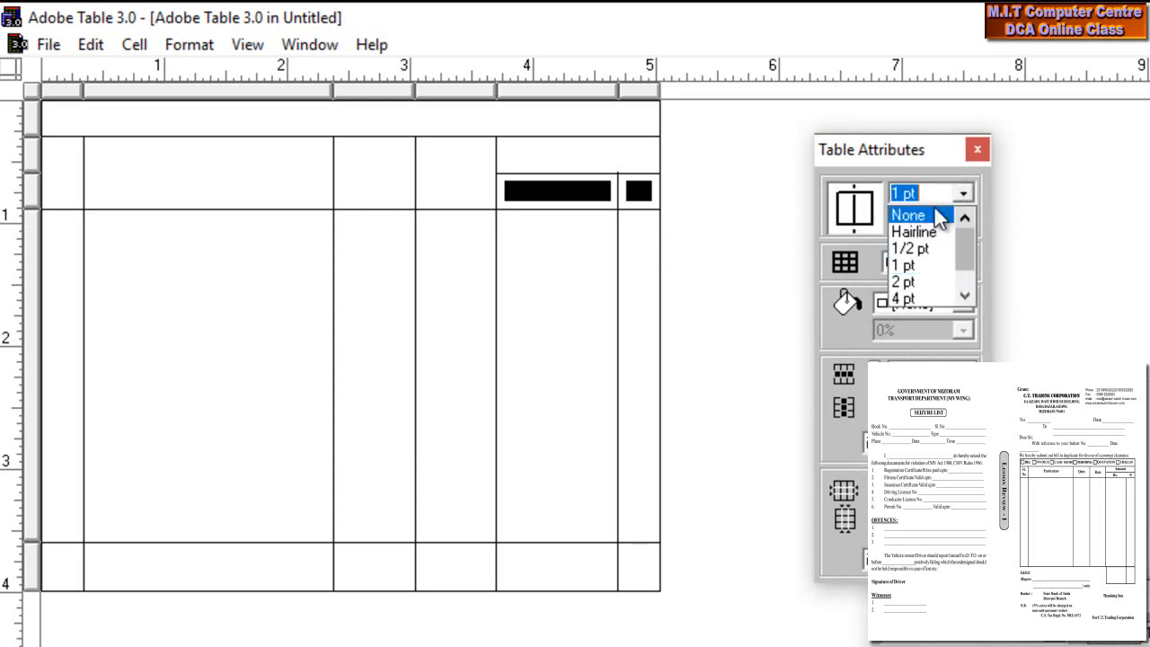
pyautogui.click(903, 216)
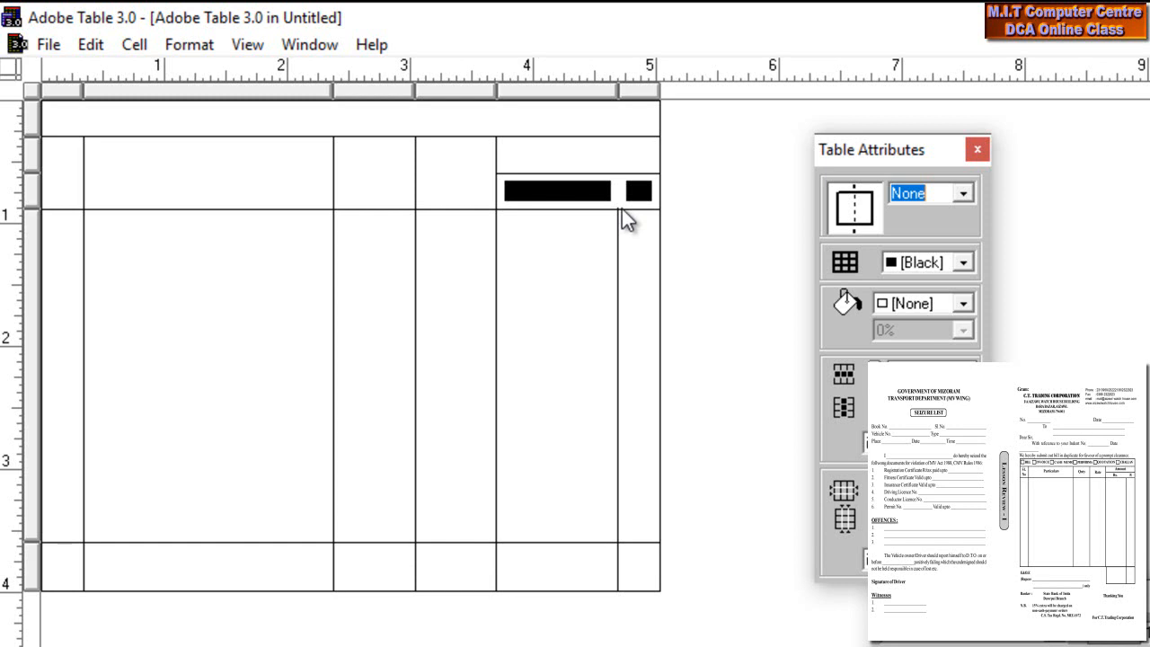
pyautogui.click(649, 203)
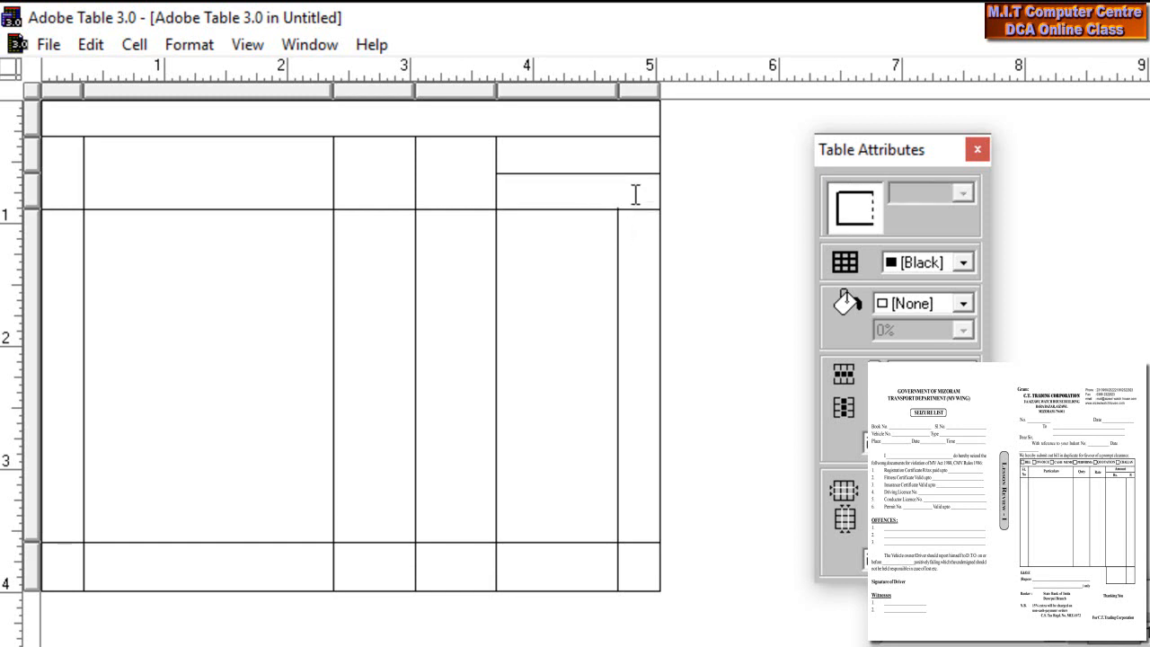
# - Set the borders of the bottom row's first four cells to None
pyautogui.click(561, 183)
pyautogui.moveTo(61, 570); pyautogui.dragTo(488, 568)
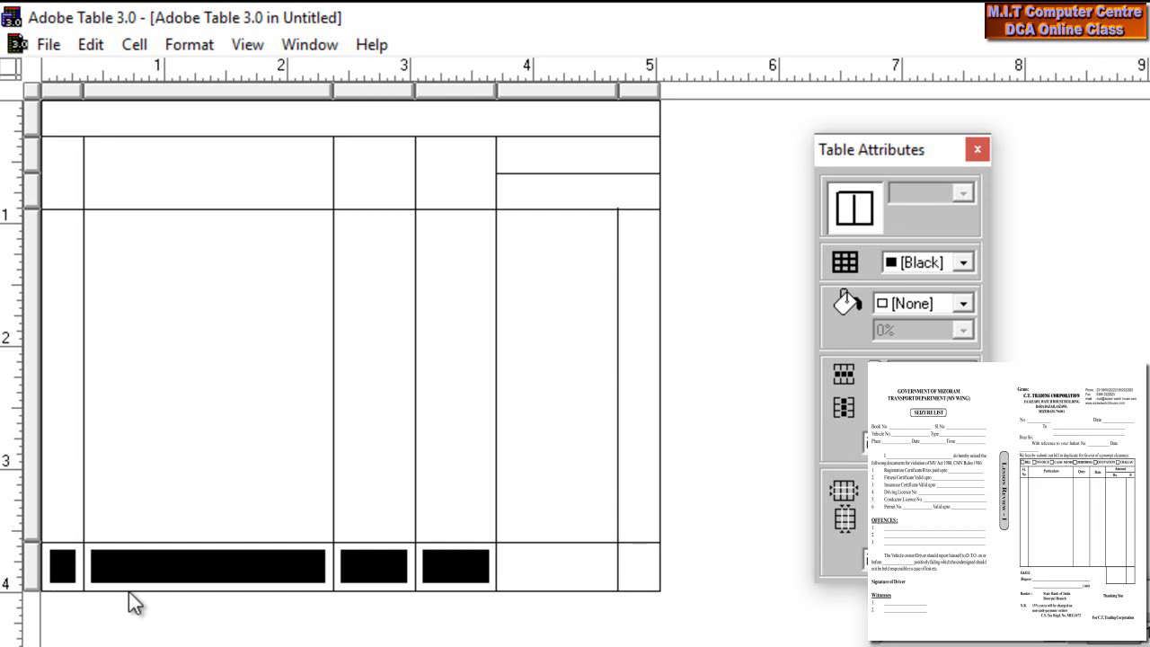
pyautogui.moveTo(877, 163); pyautogui.dragTo(827, 216)
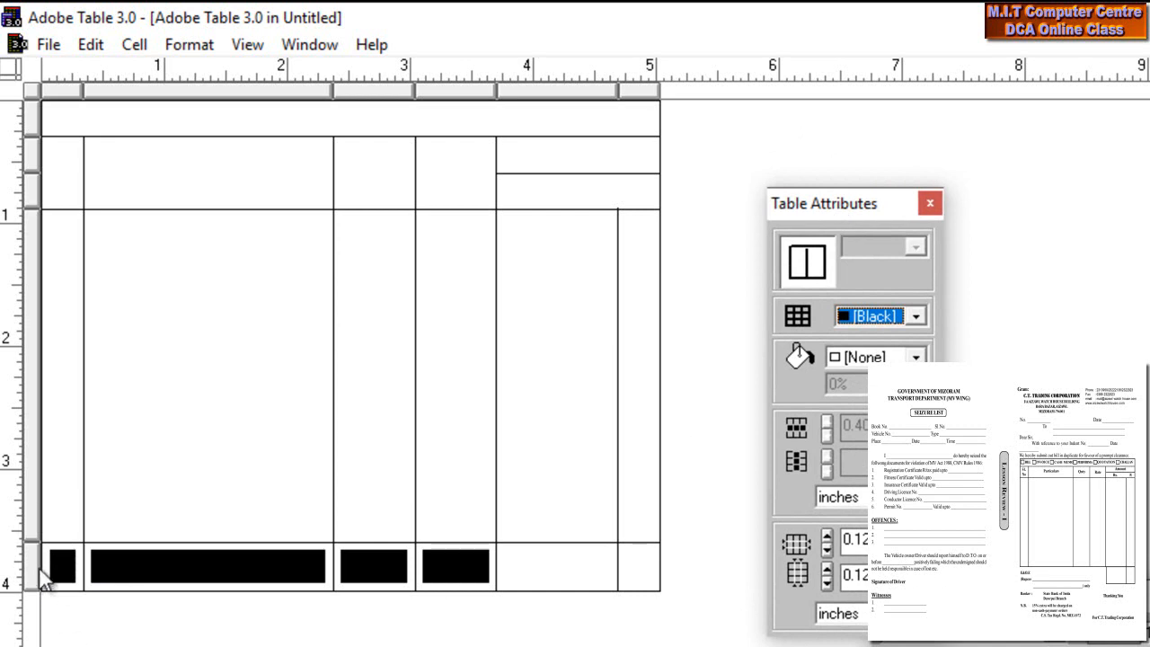
pyautogui.click(787, 266)
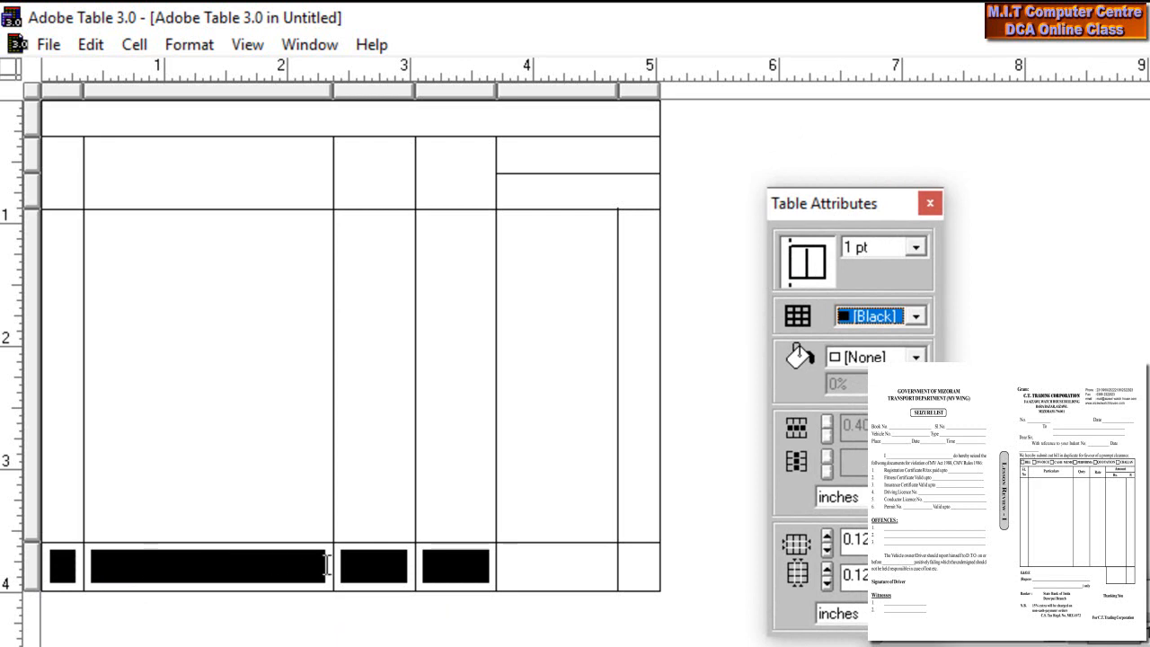
pyautogui.click(806, 270)
pyautogui.click(813, 279)
pyautogui.click(818, 281)
pyautogui.click(917, 249)
pyautogui.scroll(2, 911, 280)
pyautogui.click(870, 265)
pyautogui.click(317, 288)
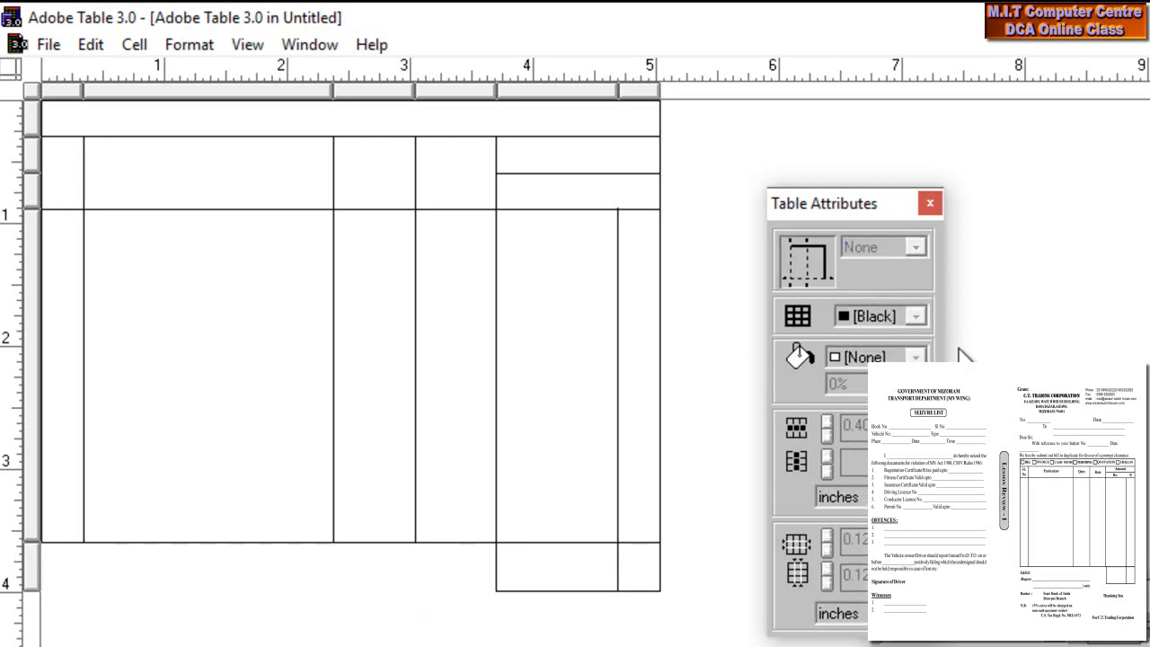
pyautogui.click(53, 123)
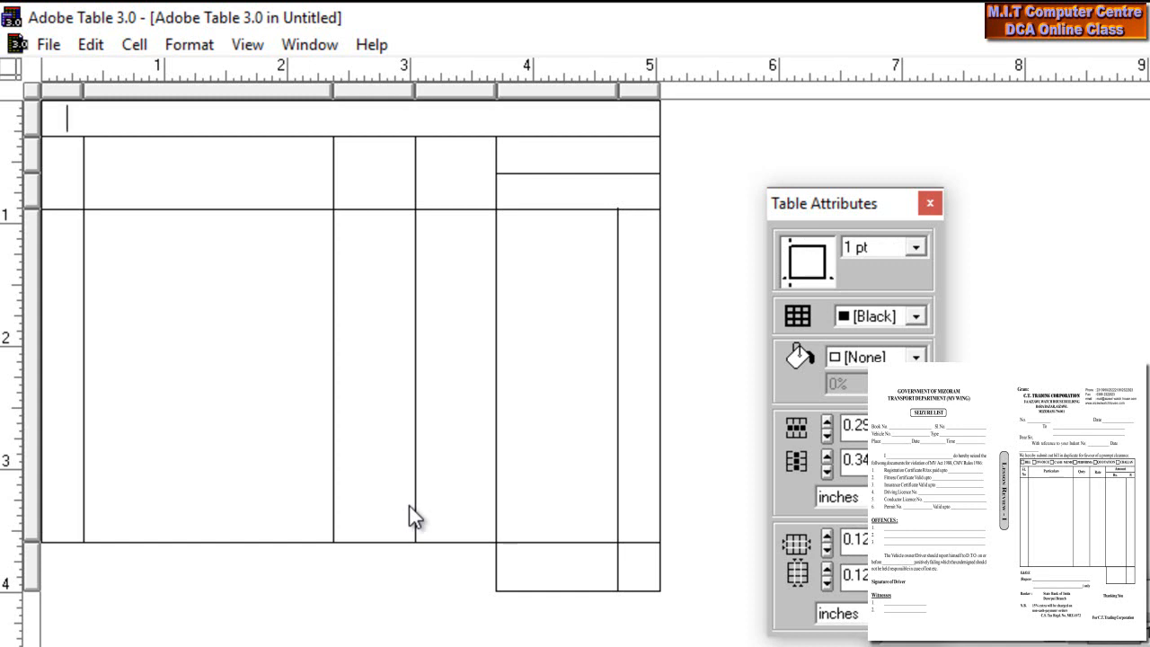
# - Type 'BIILL INVOICE CASH MEMO PERFORACE QUATATION CHALLAN' into the merged top cell
pyautogui.write('BII')
pyautogui.write('LL')
pyautogui.write('INVOI')
pyautogui.write('C')
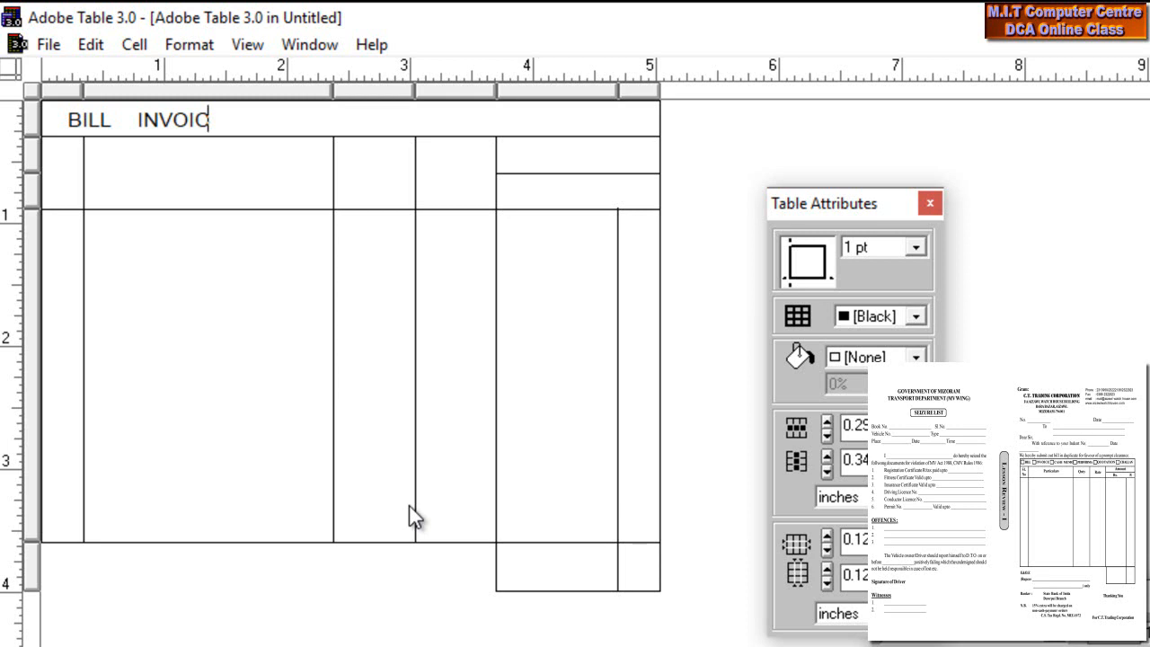
pyautogui.write('E     CASH MEMO')
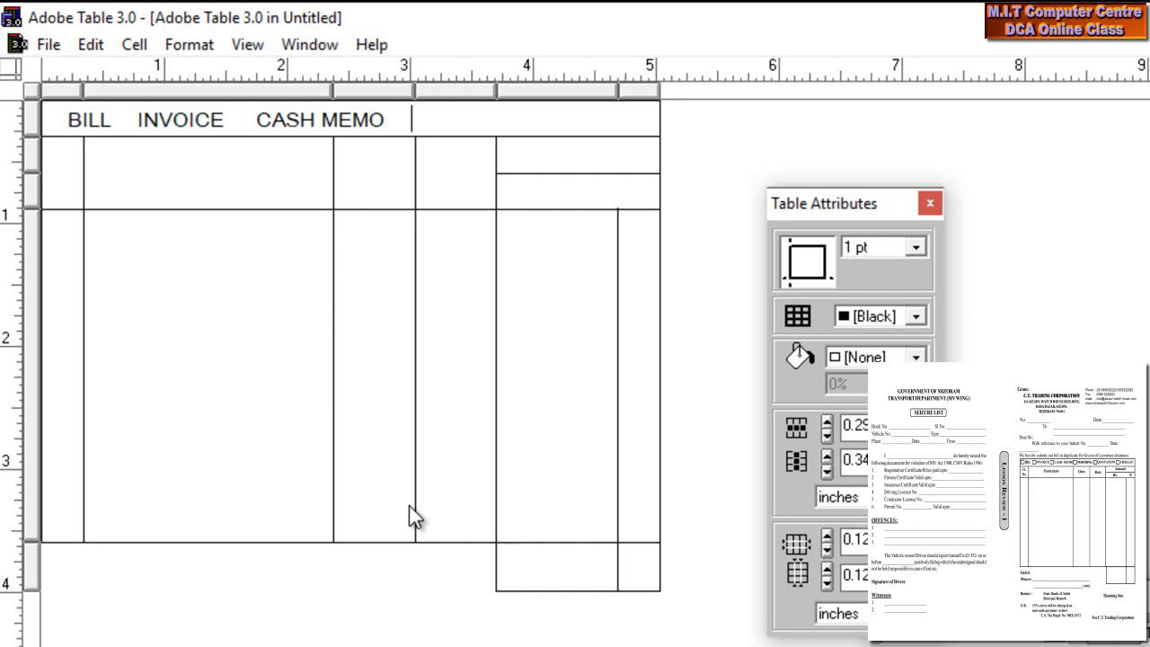
pyautogui.write('PERFORACE')
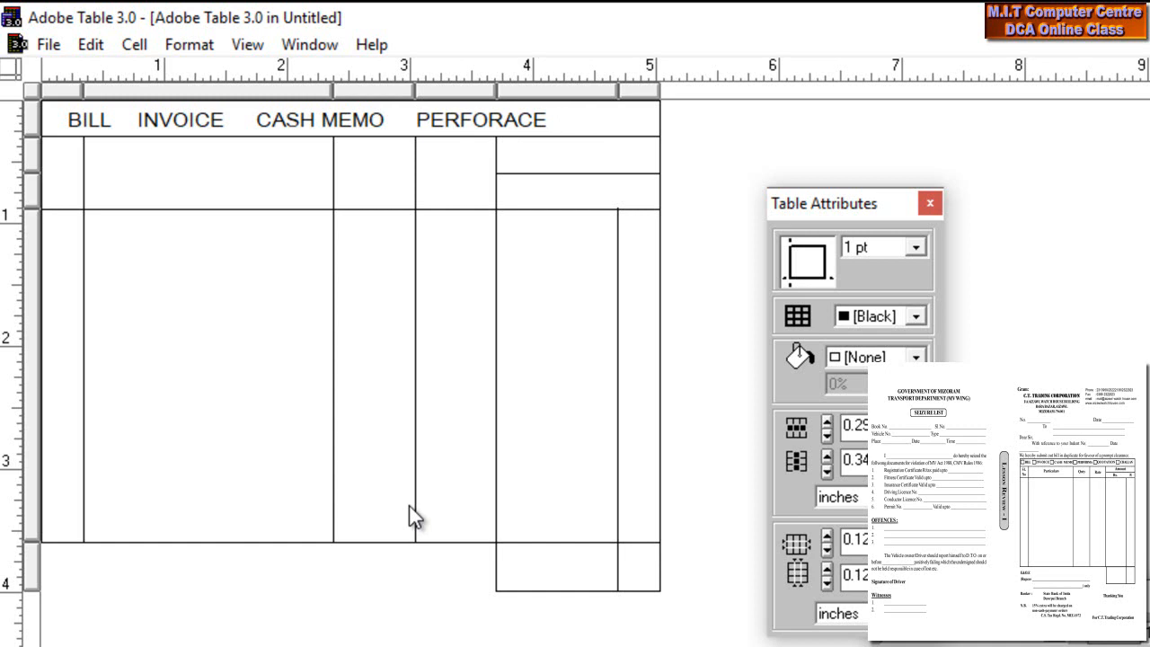
pyautogui.write('    QUATAT')
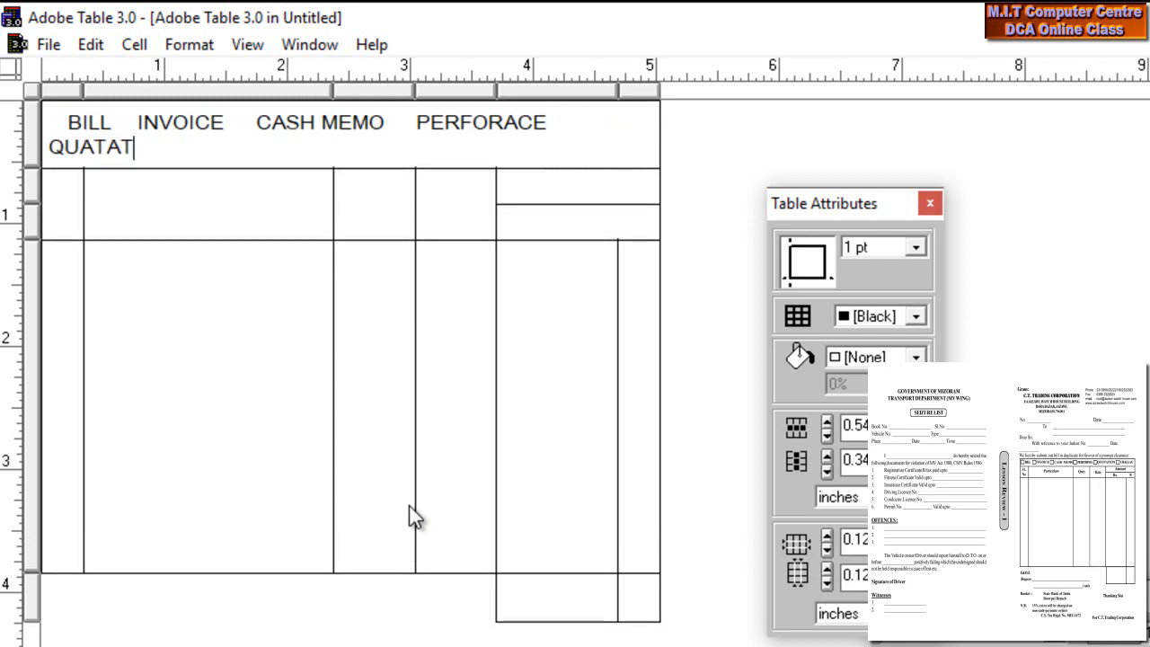
pyautogui.write('ION')
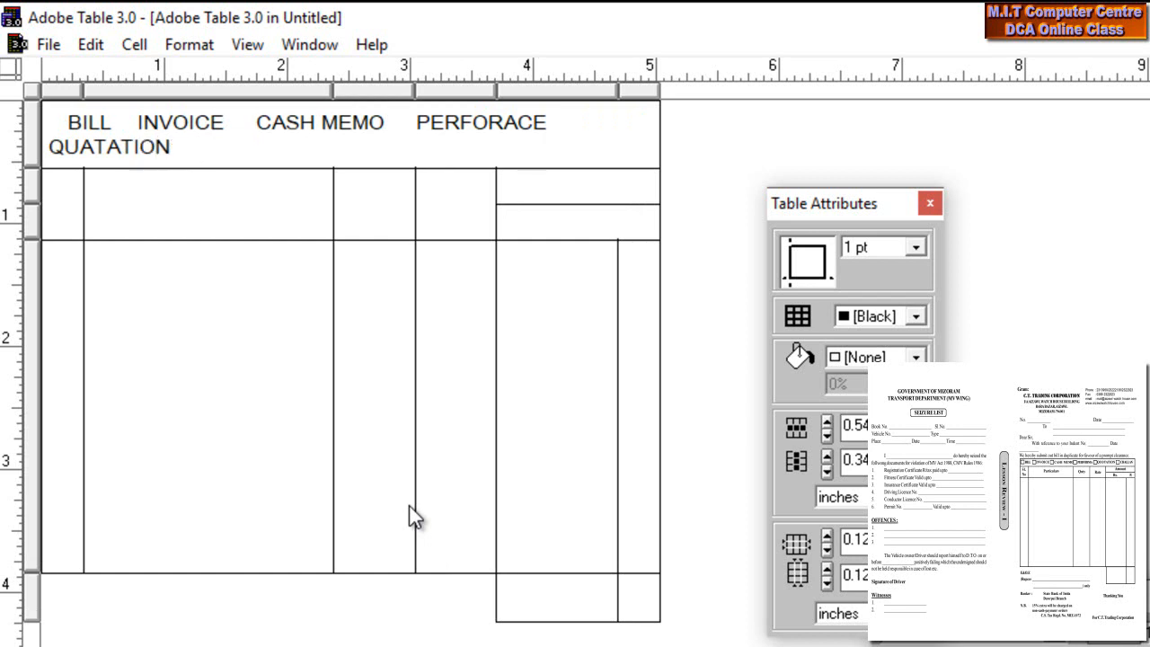
pyautogui.write('     CHALLAN')
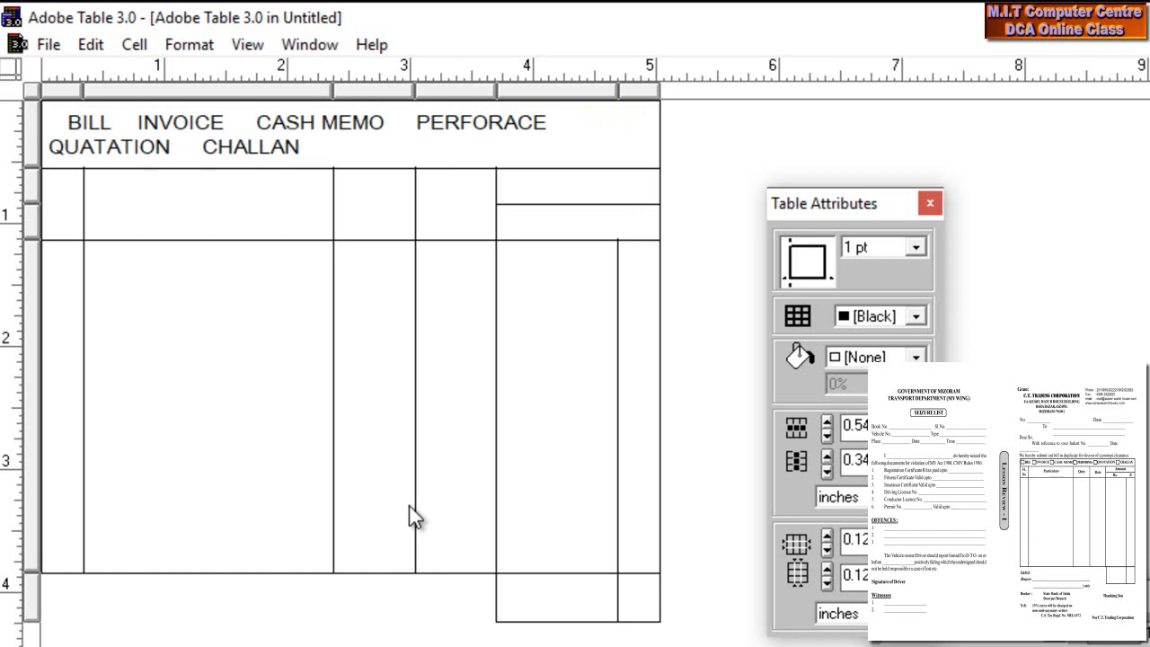
pyautogui.moveTo(383, 290); pyautogui.dragTo(205, 593)
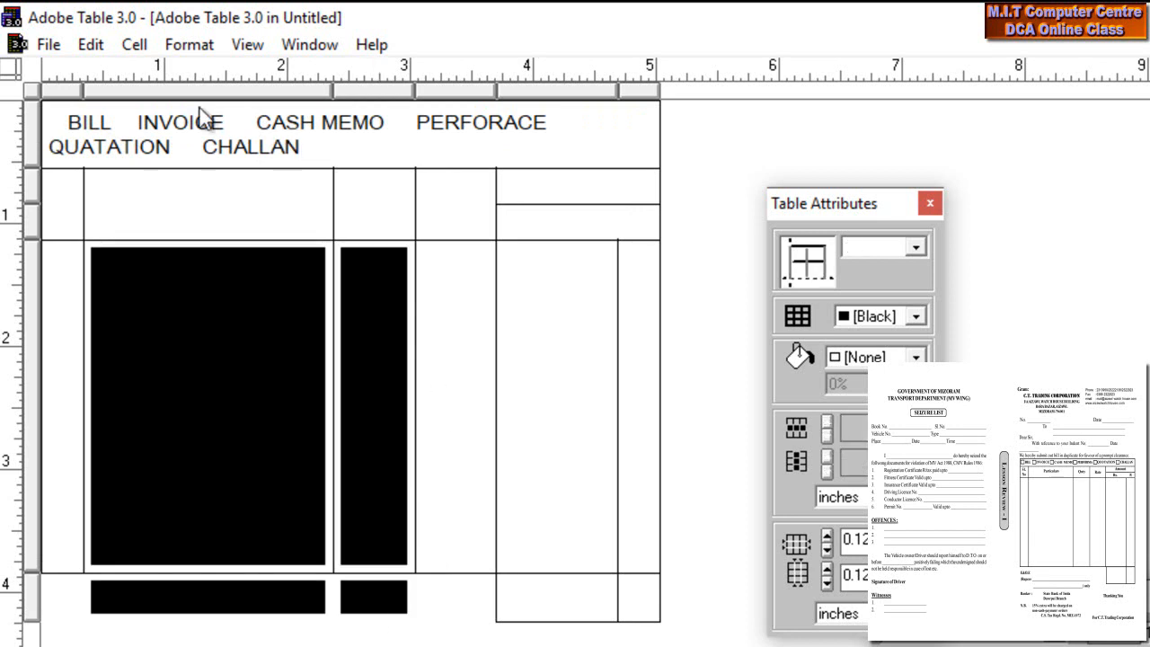
# - Reduce the top-row heading's font size so it fits on one line
pyautogui.moveTo(297, 147); pyautogui.dragTo(35, 132)
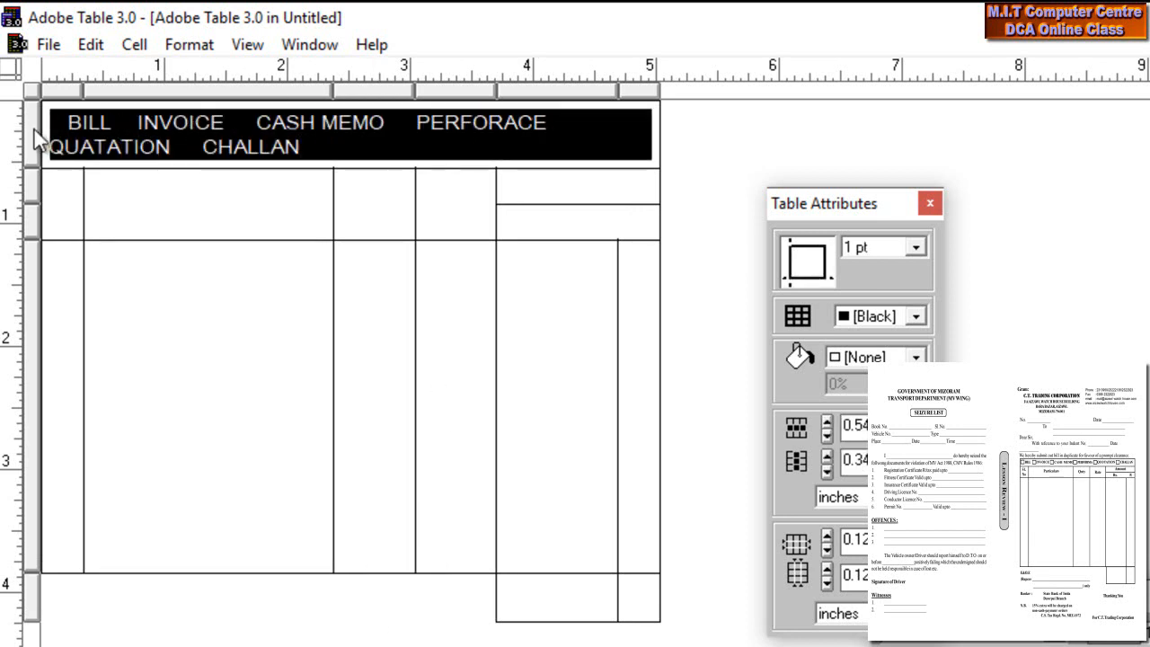
pyautogui.hotkey('ctrl', 'shift', ',')
pyautogui.hotkey('ctrl', 'shift', ',')
pyautogui.hotkey('ctrl', 'shift', ',')
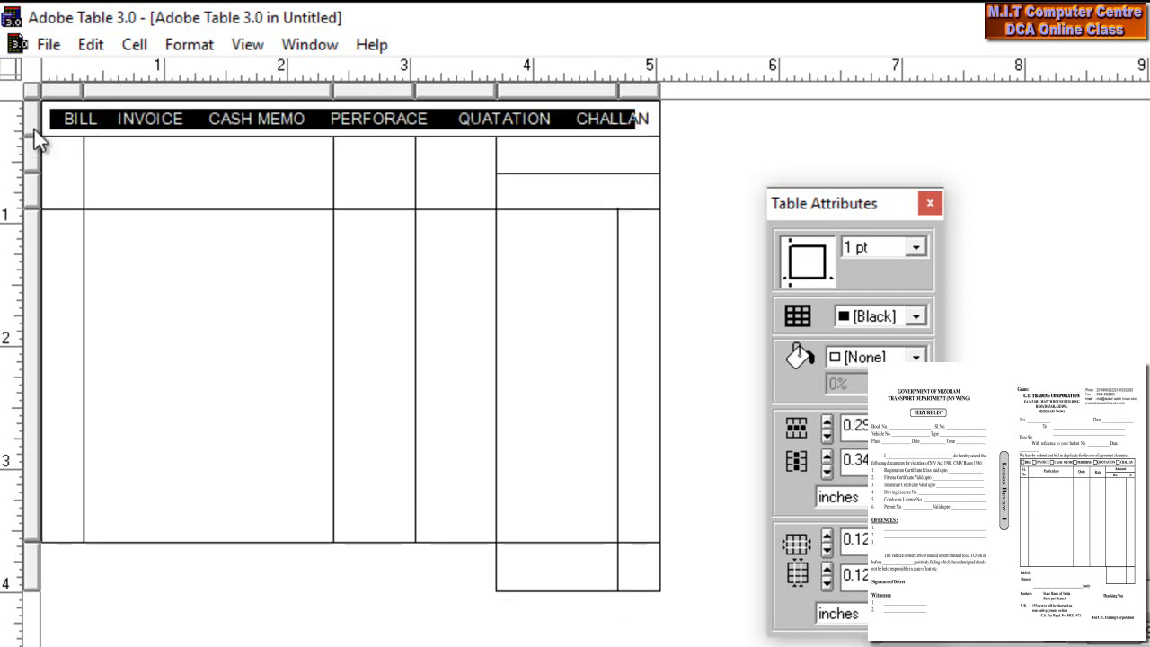
pyautogui.click(170, 149)
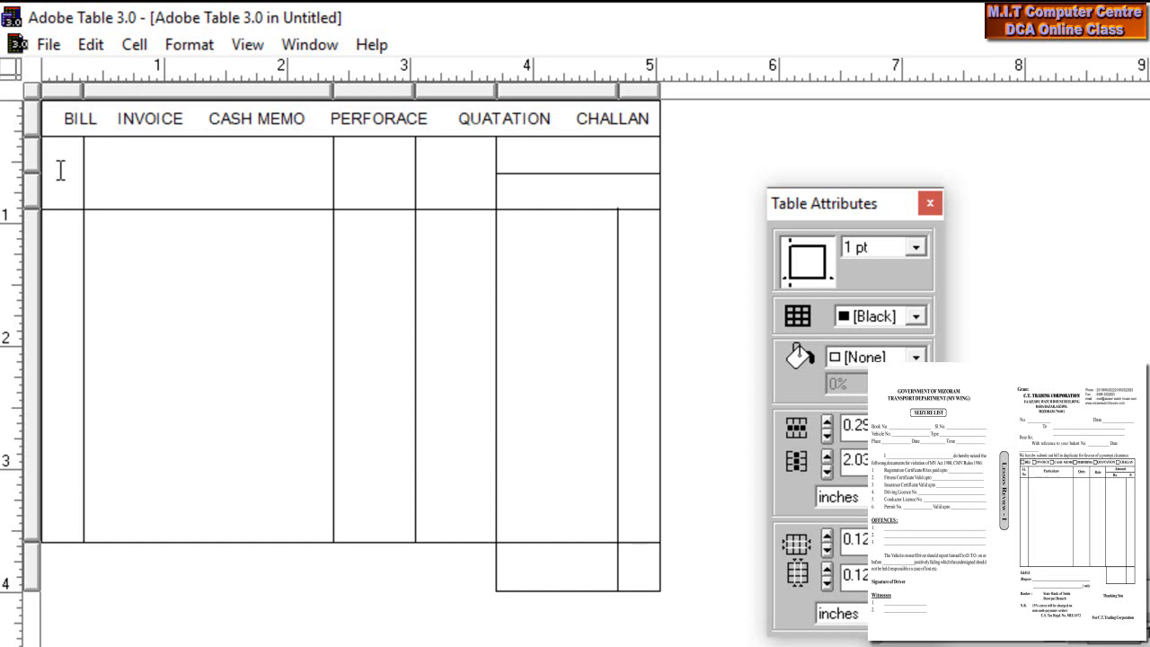
# - Label the first two header cells 'SL n-O' and 'Particular', widening the first column
pyautogui.click(73, 197)
pyautogui.write('SL n-O')
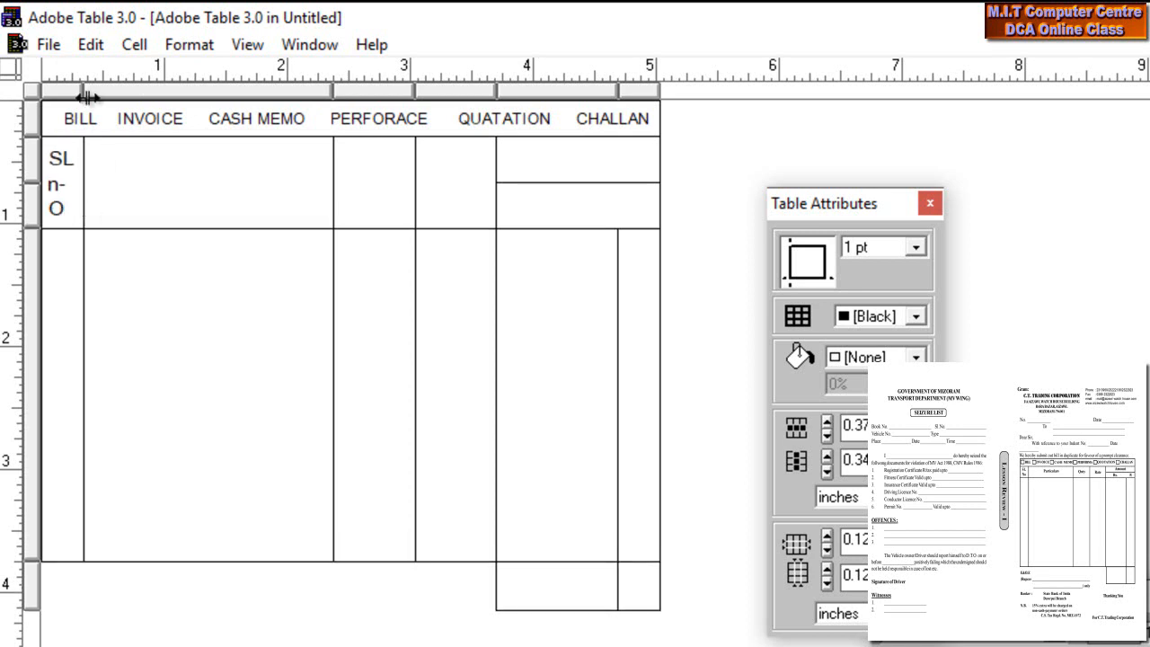
pyautogui.moveTo(87, 88); pyautogui.dragTo(104, 89)
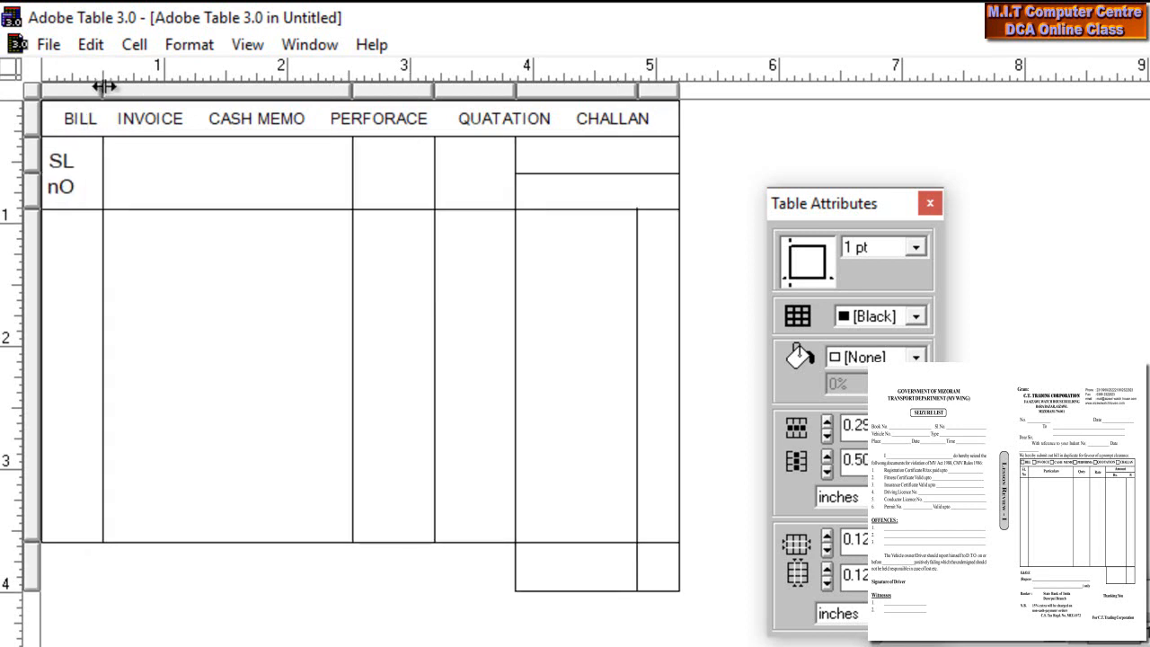
pyautogui.click(149, 177)
pyautogui.write('Particular')
# - Label the next header cells 'Qnty', 'Rate' and 'Amount', then move into the Rs and P cells below
pyautogui.press('Tab')
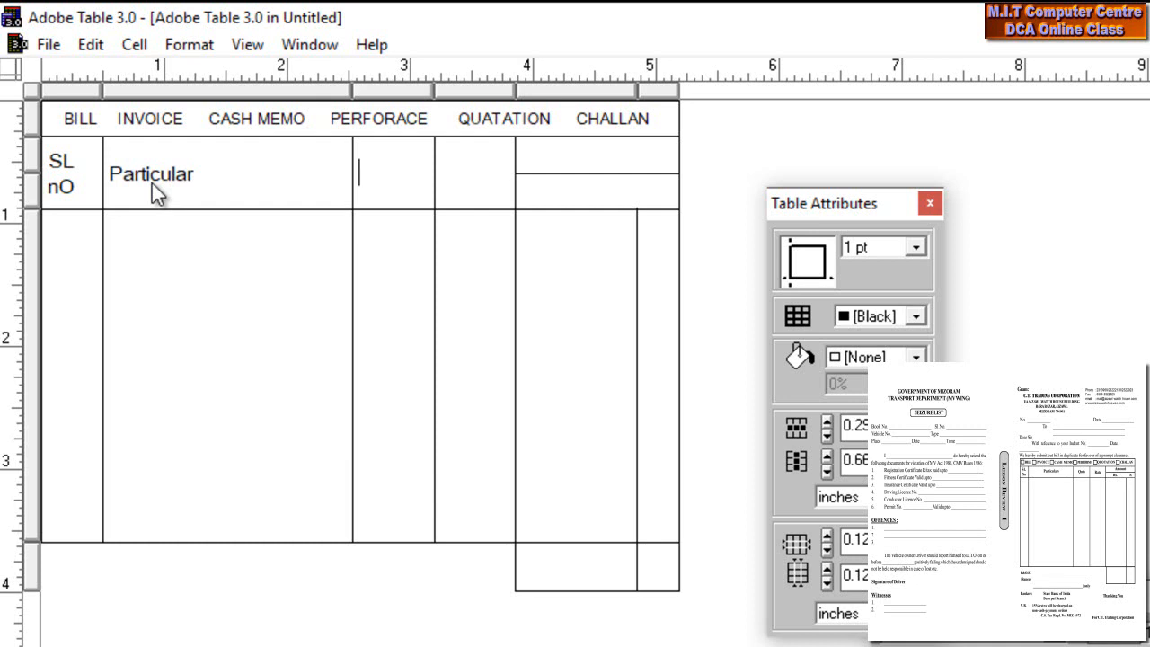
pyautogui.write('Qnty')
pyautogui.press('Tab')
pyautogui.write('Rate')
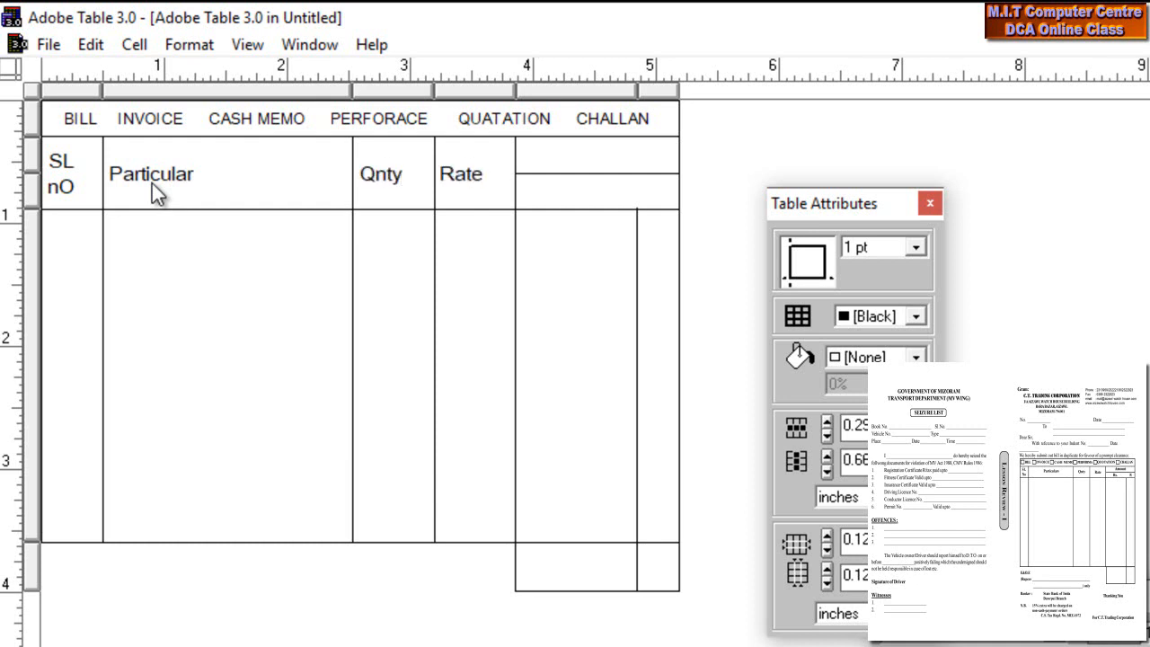
pyautogui.press('Tab')
pyautogui.write('Amount')
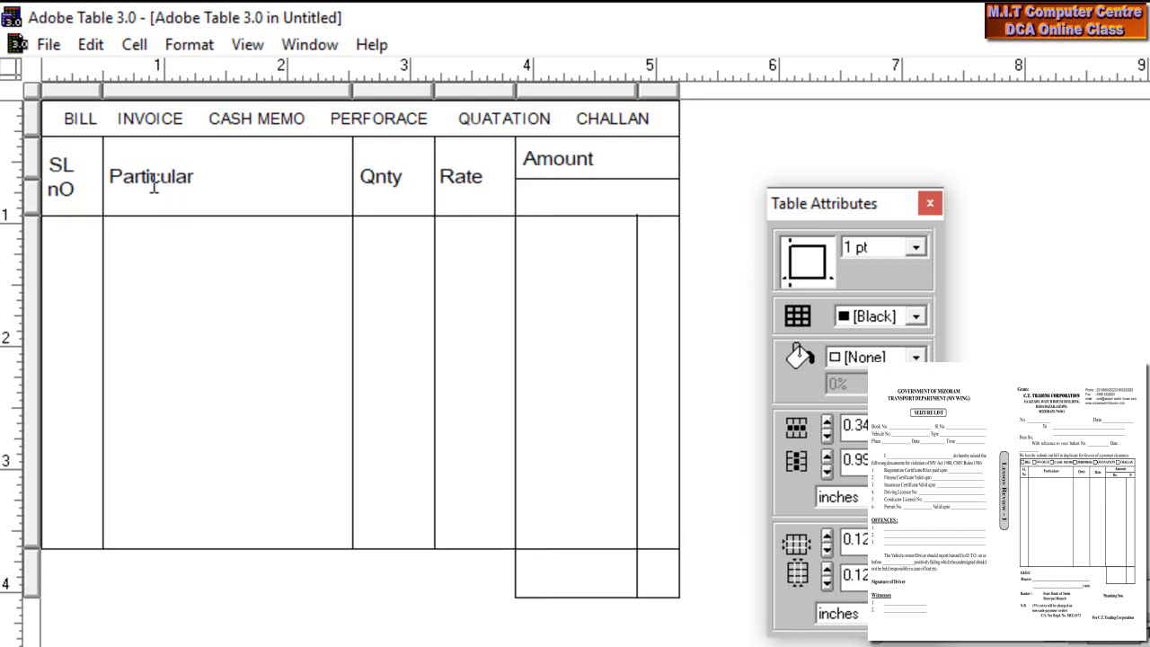
pyautogui.click(539, 198)
pyautogui.click(665, 201)
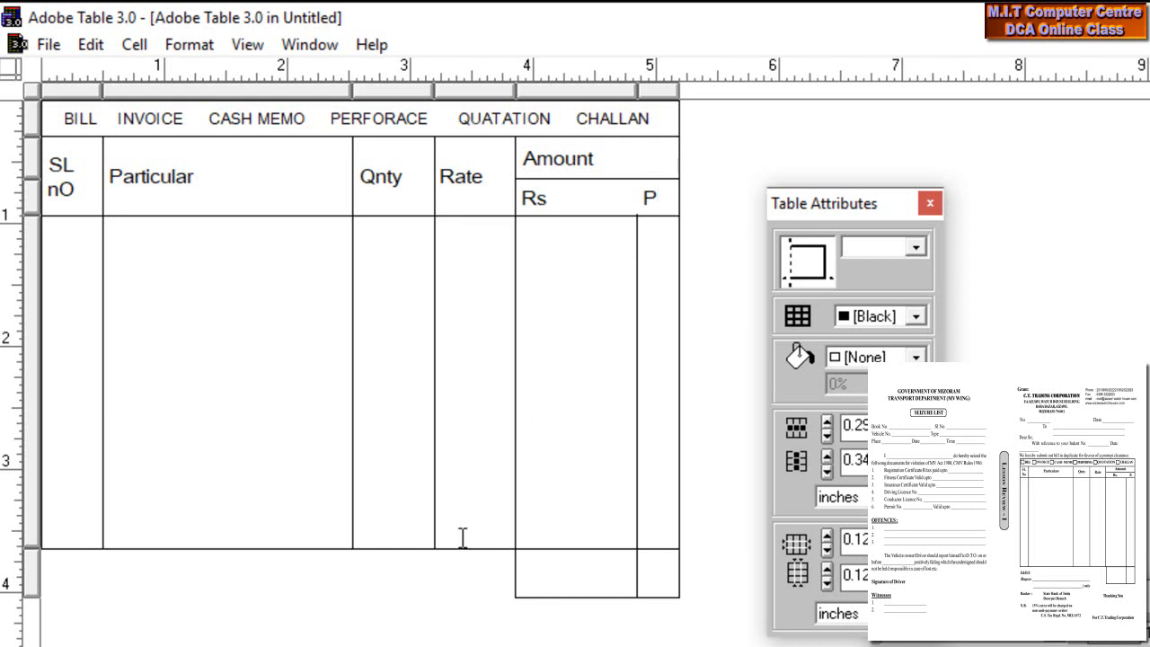
# - Make the BILL…CHALLAN header cells bold and centre the column headings in their cells
pyautogui.click(57, 115)
pyautogui.moveTo(58, 115); pyautogui.dragTo(670, 218)
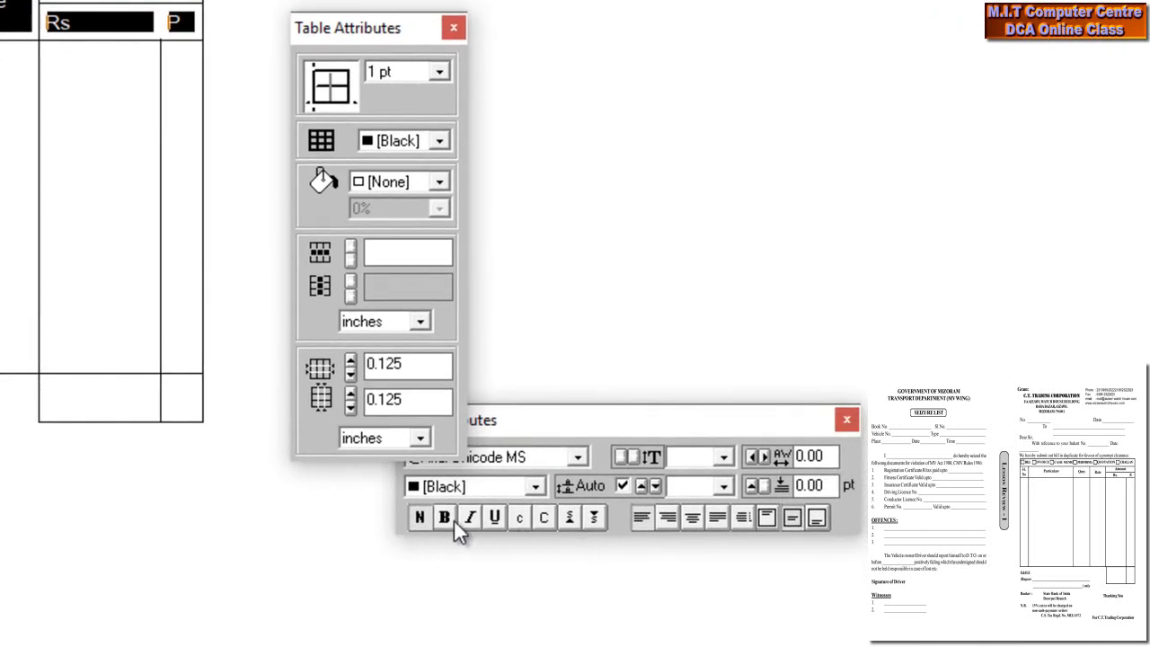
pyautogui.click(447, 519)
pyautogui.click(238, 381)
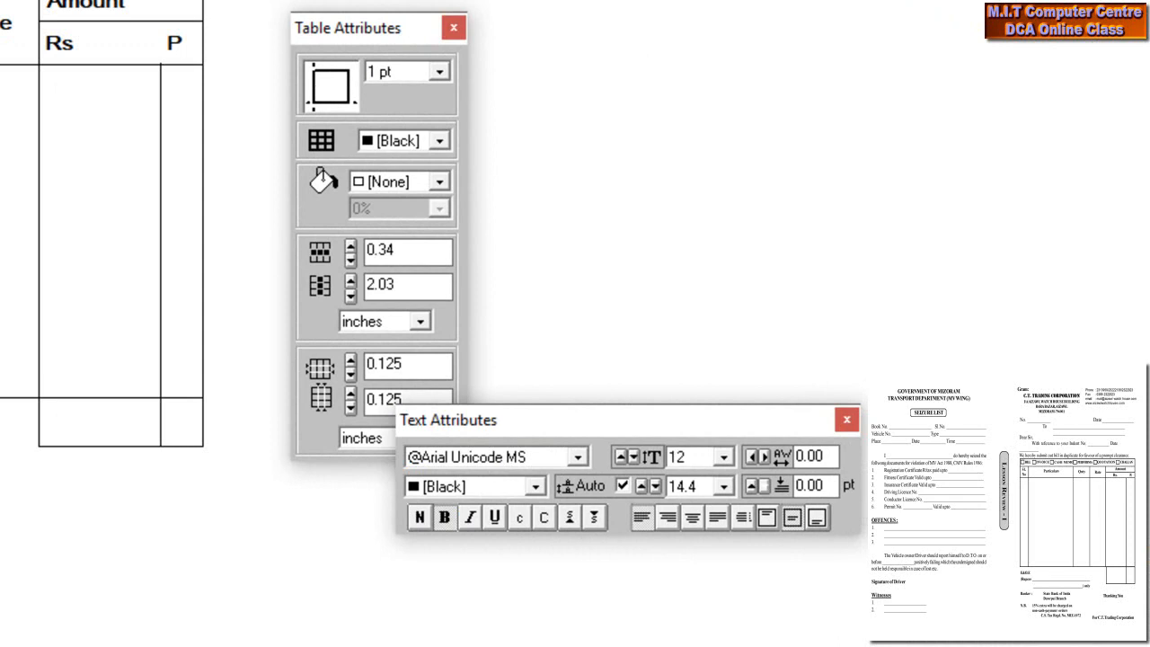
pyautogui.moveTo(2, 36); pyautogui.dragTo(252, 39)
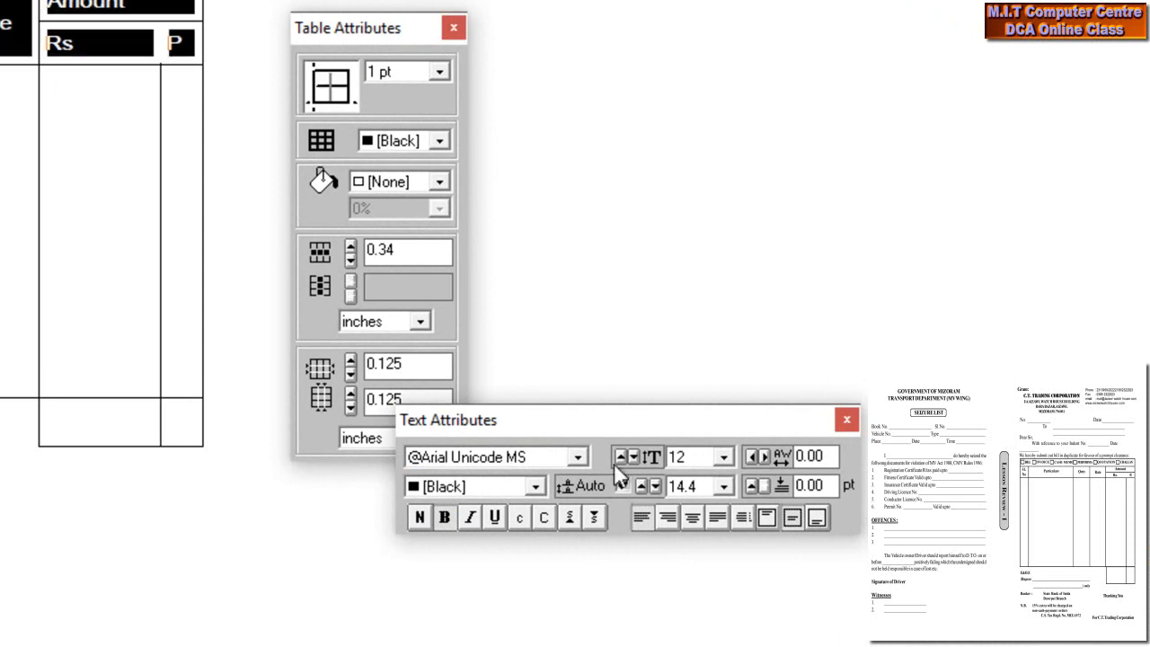
pyautogui.click(692, 515)
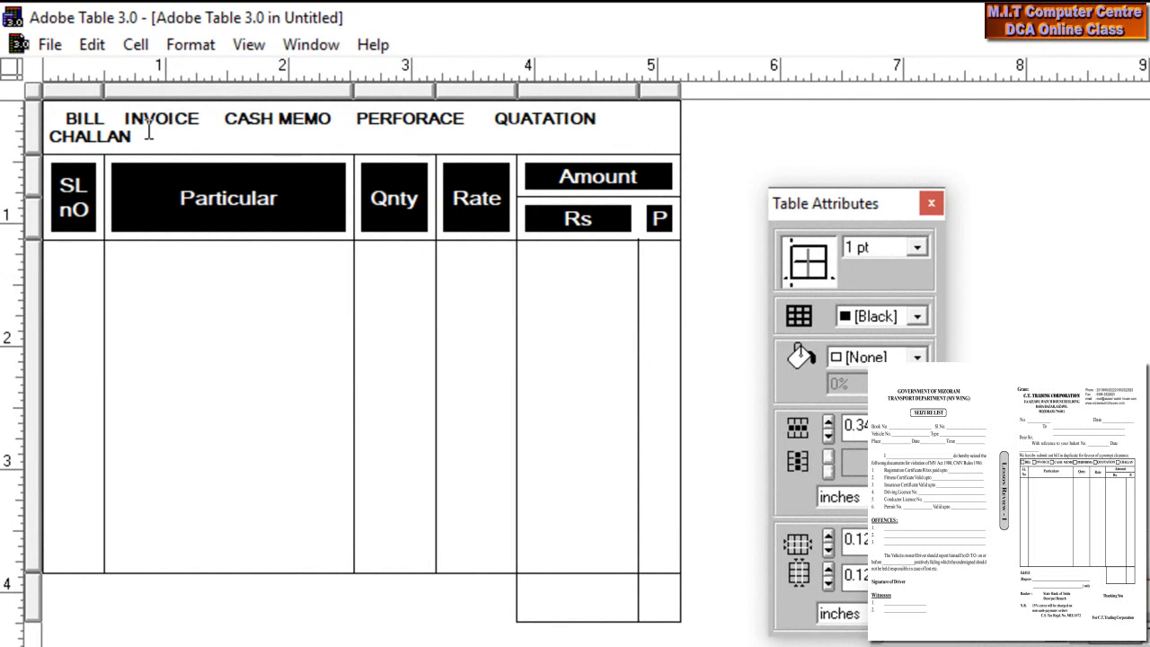
# - Shrink the document-type line and set the first heading to 'Sl' / 'No' on two lines, narrowing that column
pyautogui.click(49, 119)
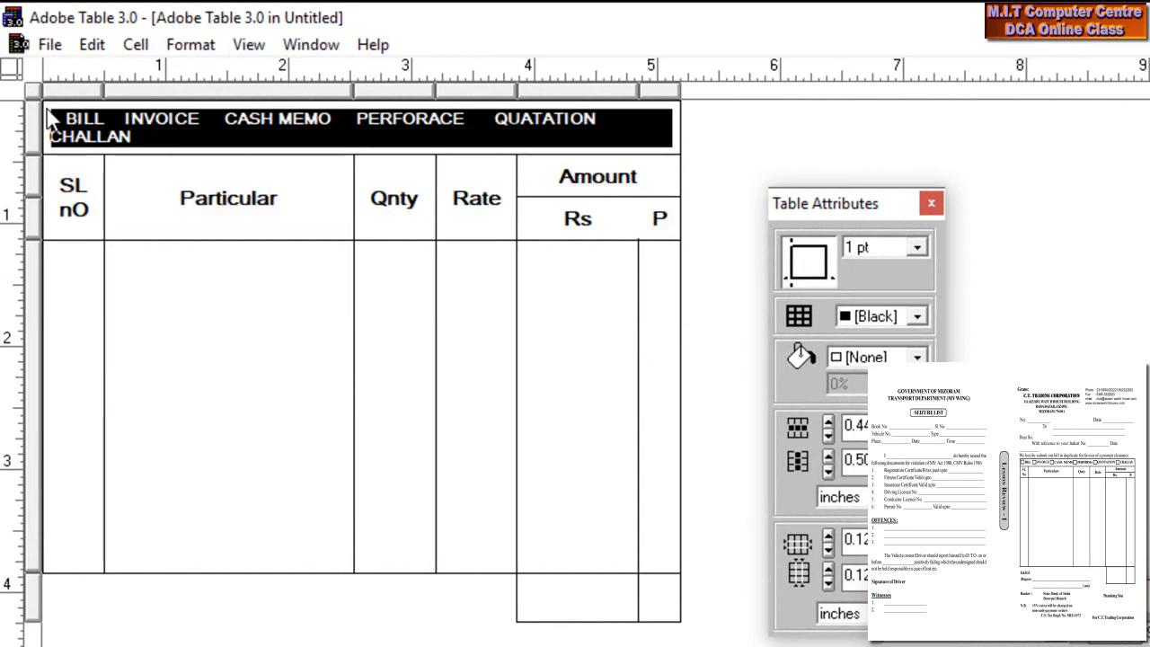
pyautogui.hotkey('ctrl', 'shift', ',')
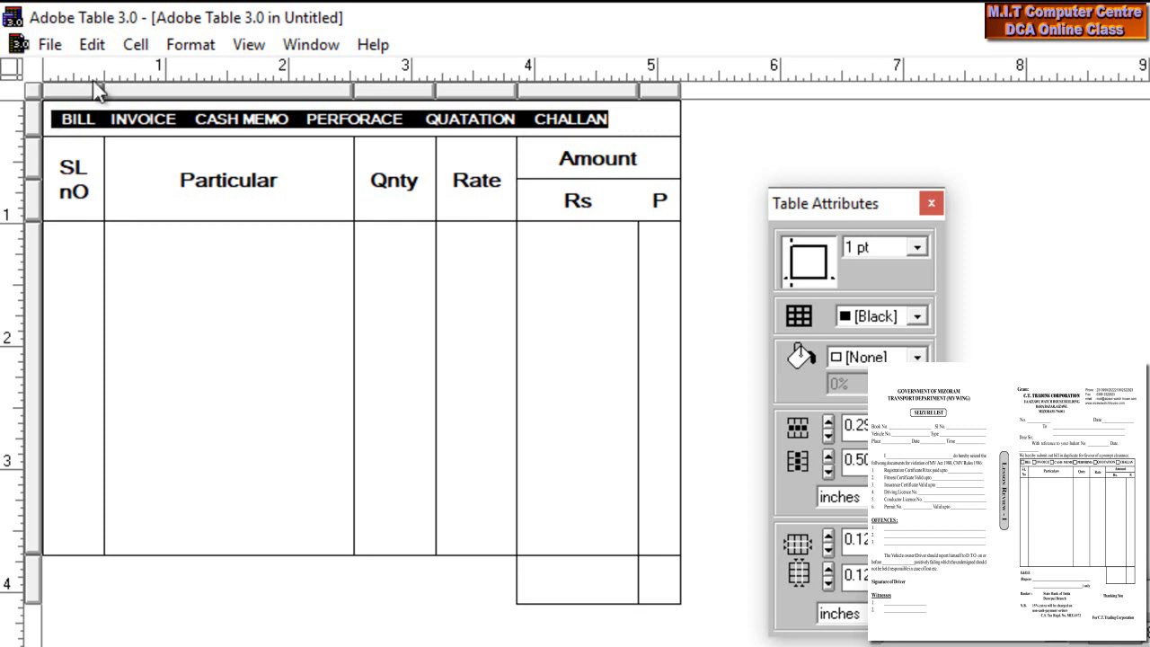
pyautogui.click(93, 186)
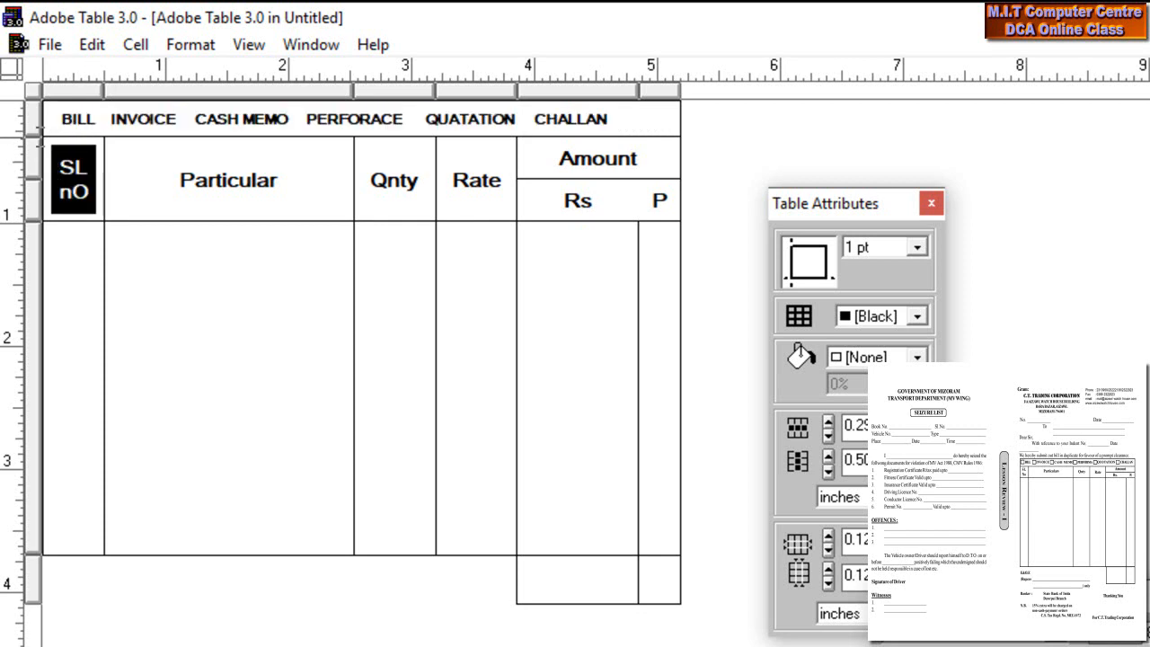
pyautogui.write('Sl')
pyautogui.press('Return')
pyautogui.write('No')
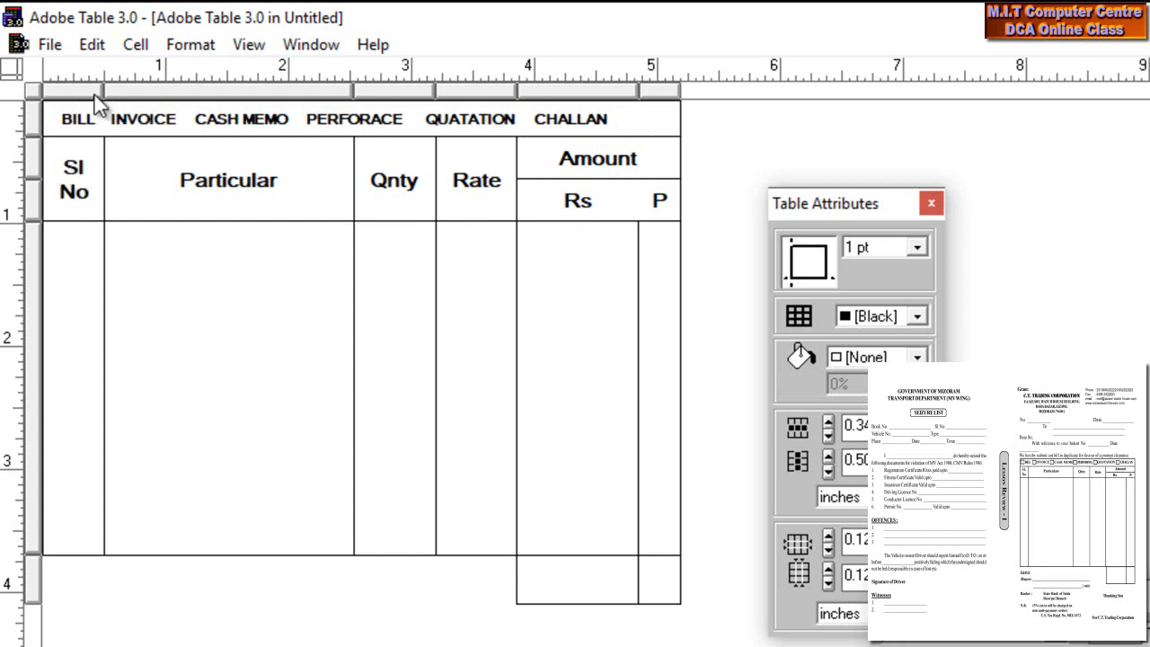
pyautogui.moveTo(101, 88); pyautogui.dragTo(94, 86)
# - Add spacing before BILL, INVOICE, CASH MEMO, PERFORACE, QUATATION and CHALLAN in the top cell
pyautogui.click(57, 118)
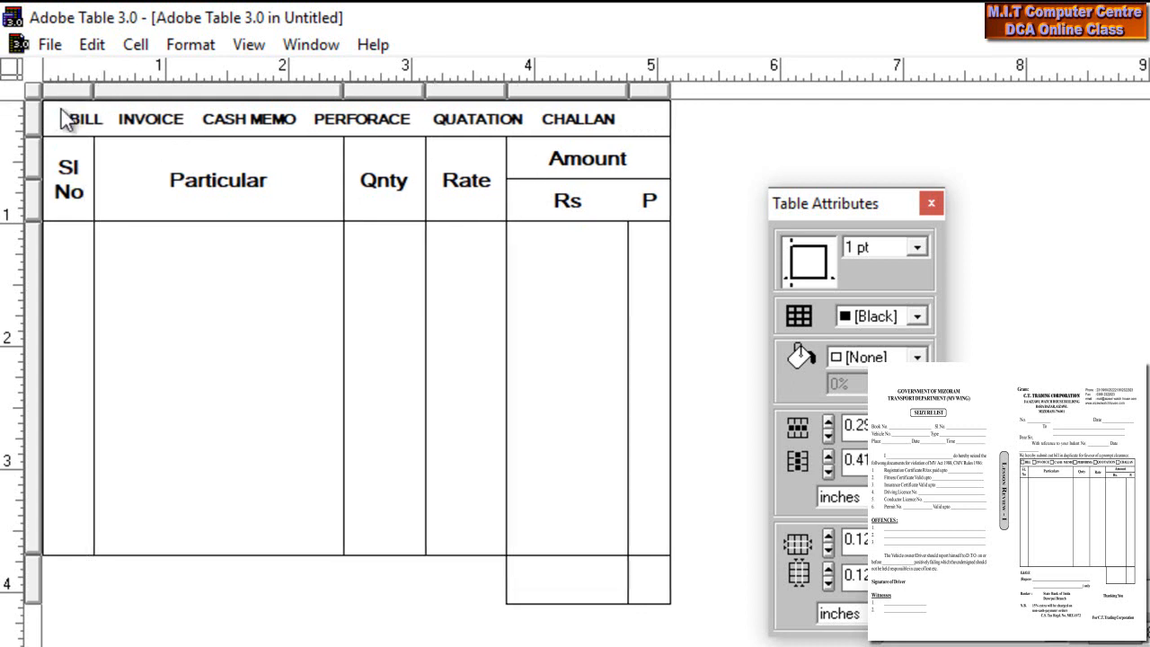
pyautogui.click(114, 118)
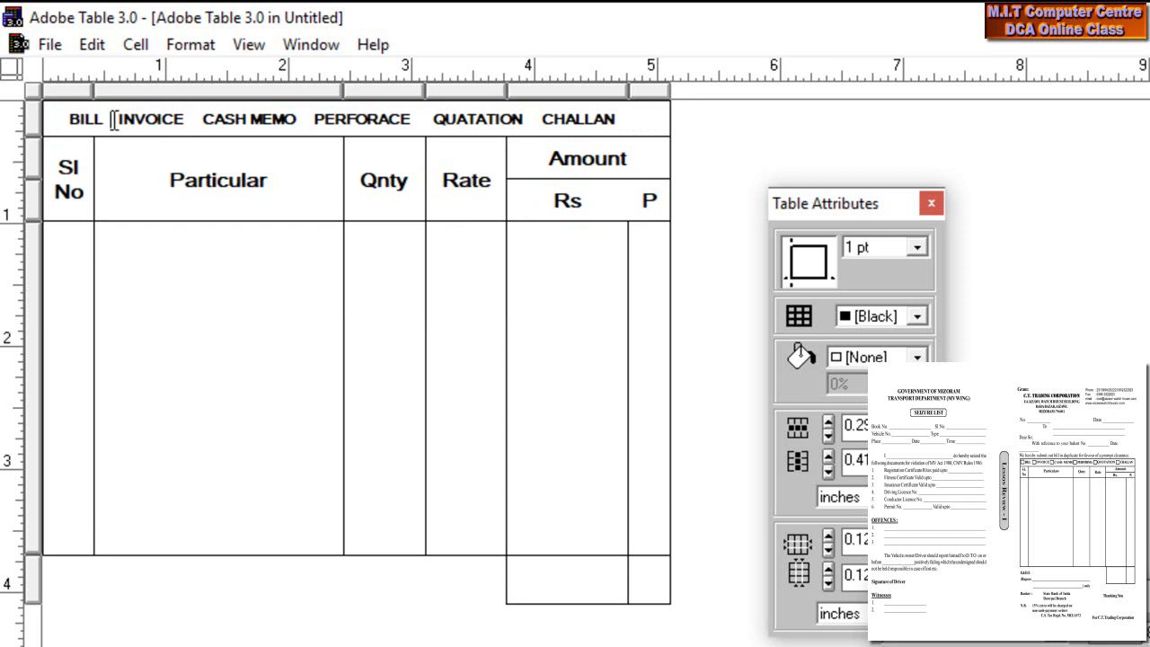
pyautogui.click(204, 118)
pyautogui.click(314, 119)
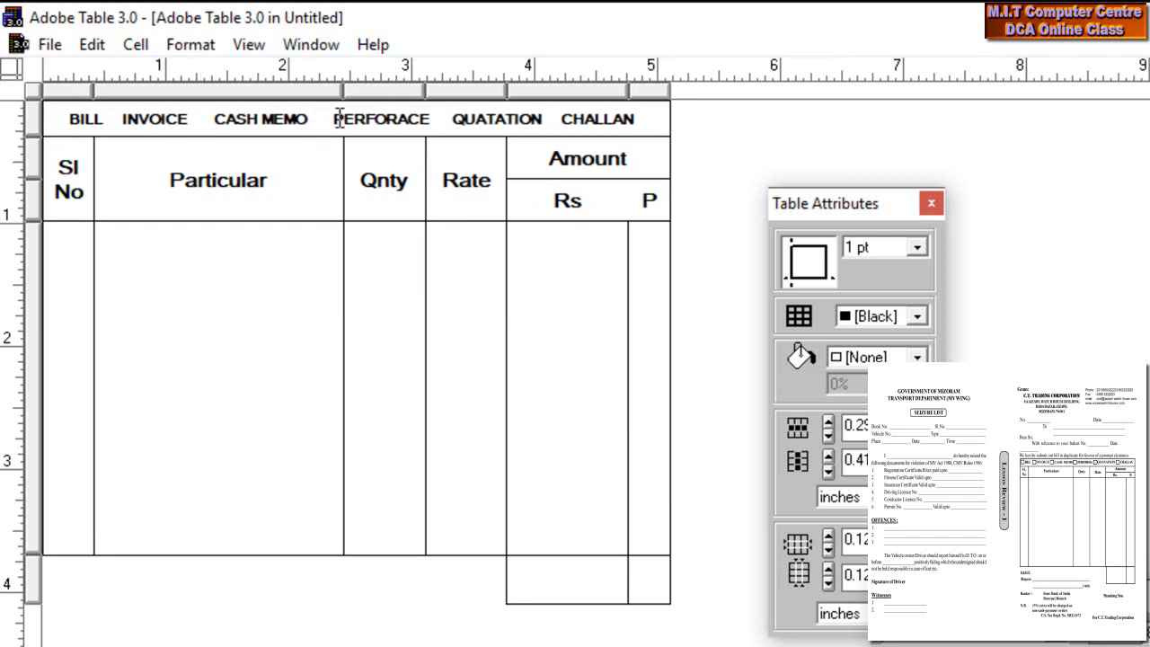
pyautogui.click(447, 119)
pyautogui.click(564, 119)
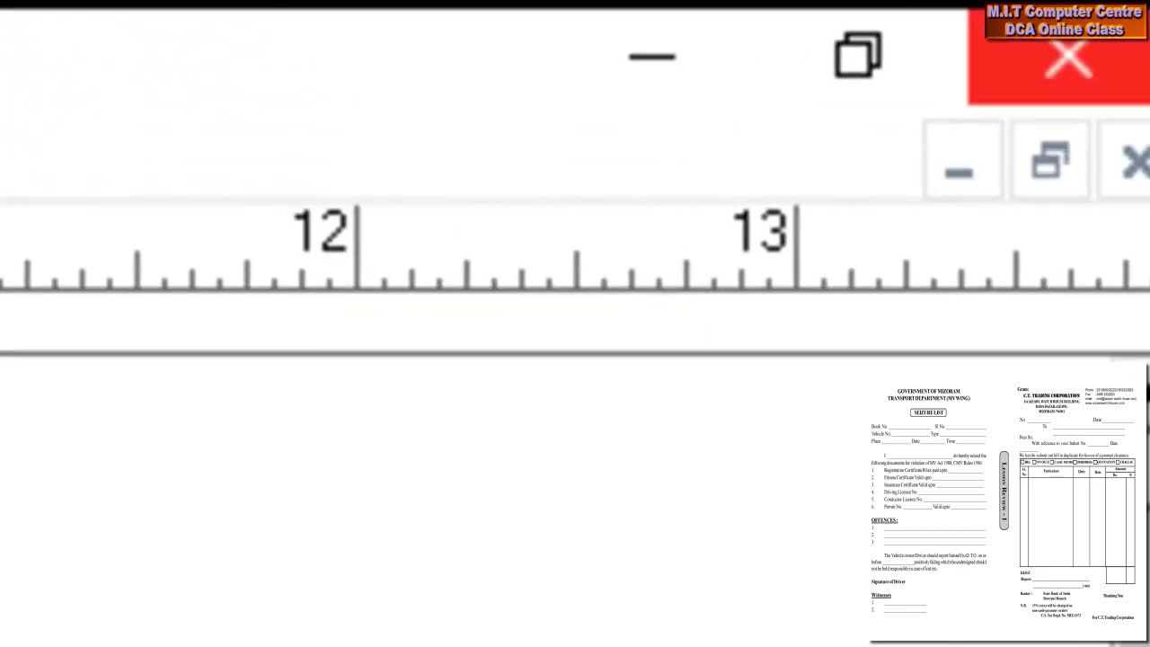
# - Back in PageMaker, reposition and enlarge the bill table, then draw a small square left of BILL
pyautogui.click(1016, 59)
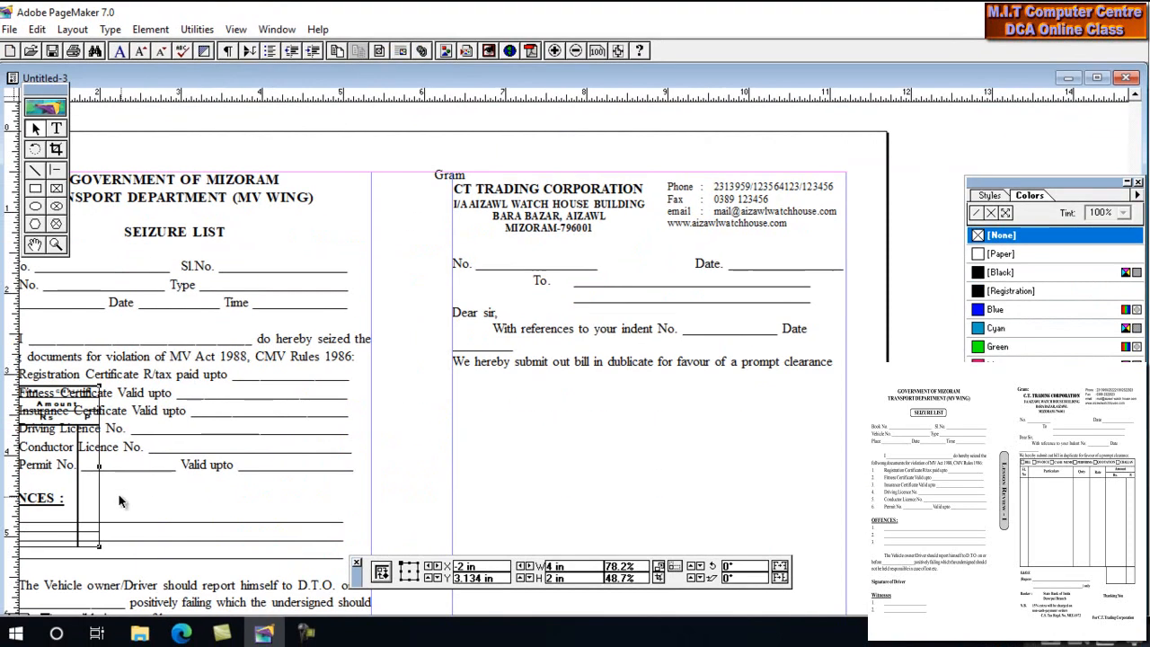
pyautogui.moveTo(70, 487); pyautogui.dragTo(751, 478)
pyautogui.moveTo(707, 413); pyautogui.dragTo(662, 177)
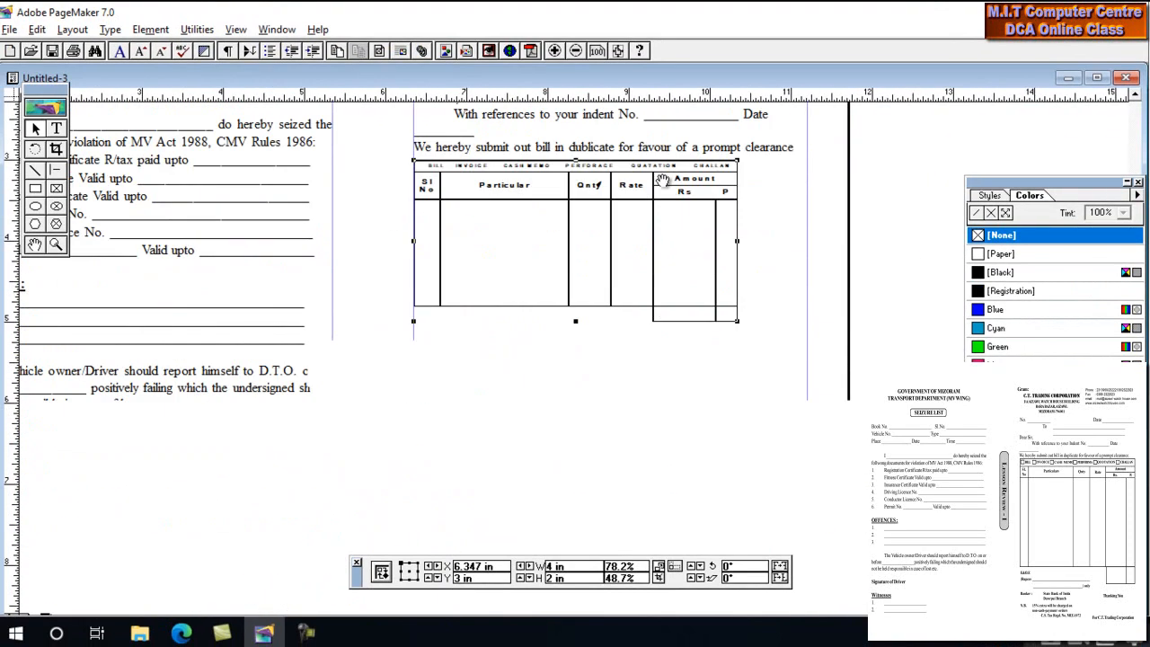
pyautogui.moveTo(732, 301); pyautogui.dragTo(799, 382)
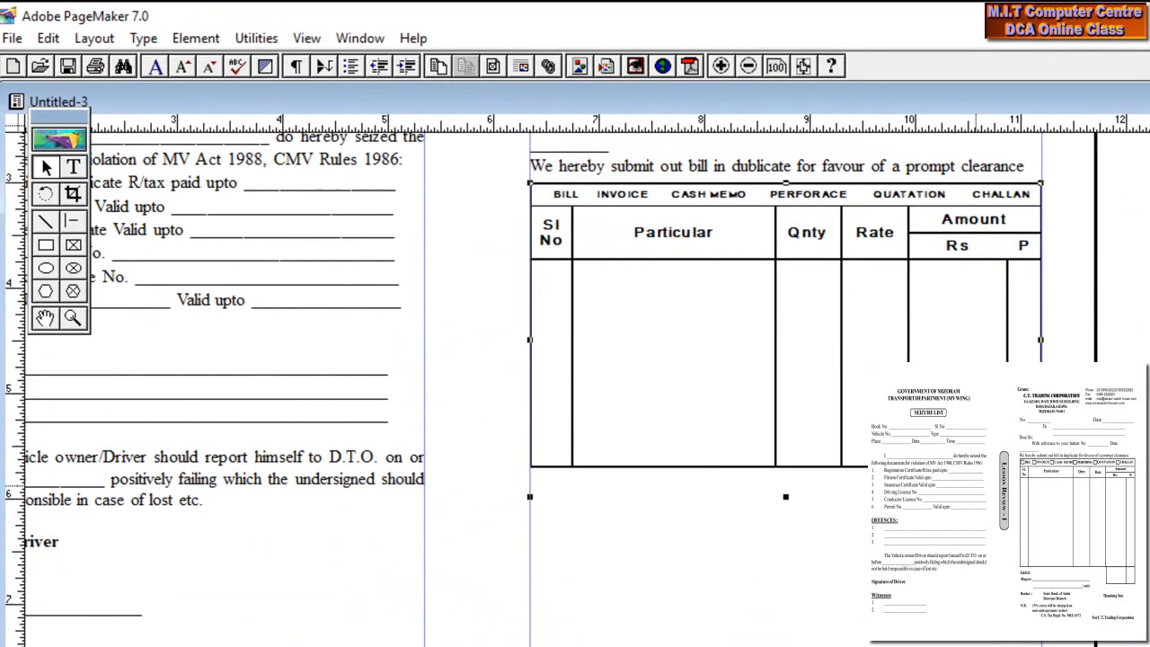
pyautogui.click(50, 266)
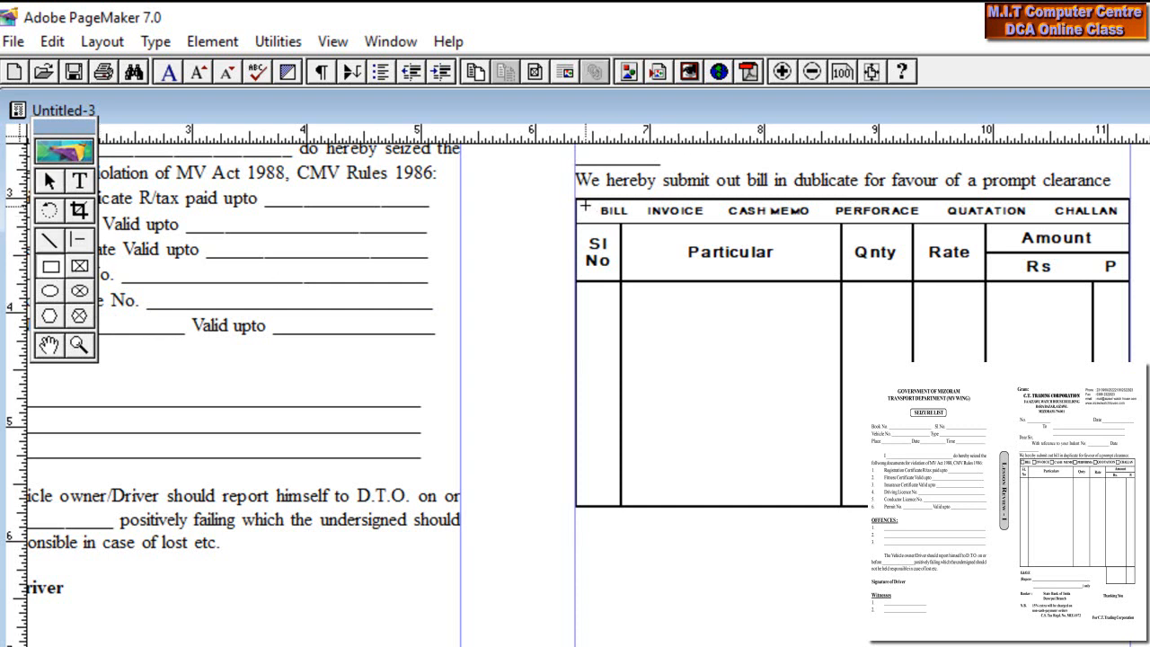
pyautogui.moveTo(585, 206); pyautogui.dragTo(597, 220)
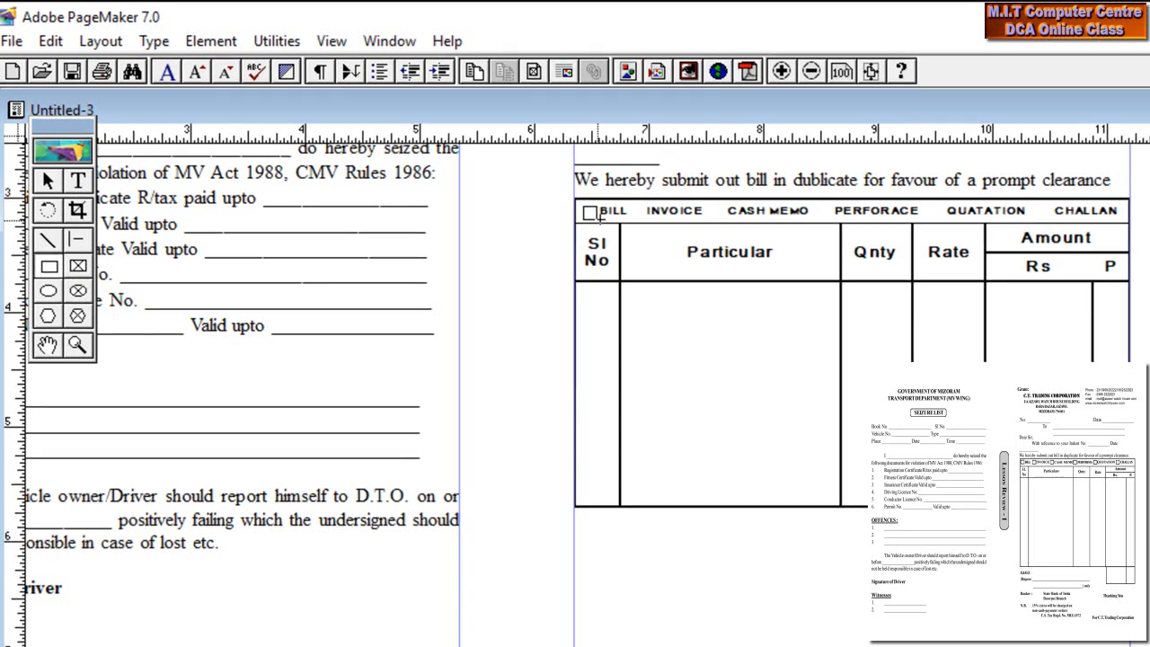
# - Align the first square with BILL and paste checkbox copies before INVOICE and CASH MEMO
pyautogui.press('Left')
pyautogui.press('Up')
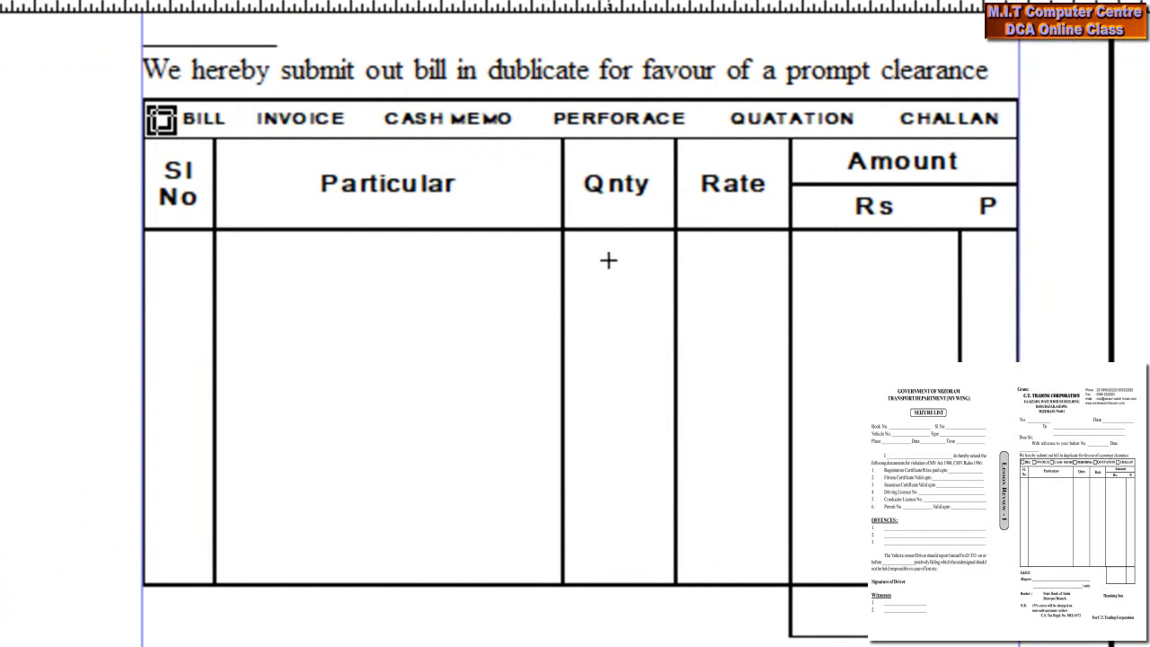
pyautogui.press('Up')
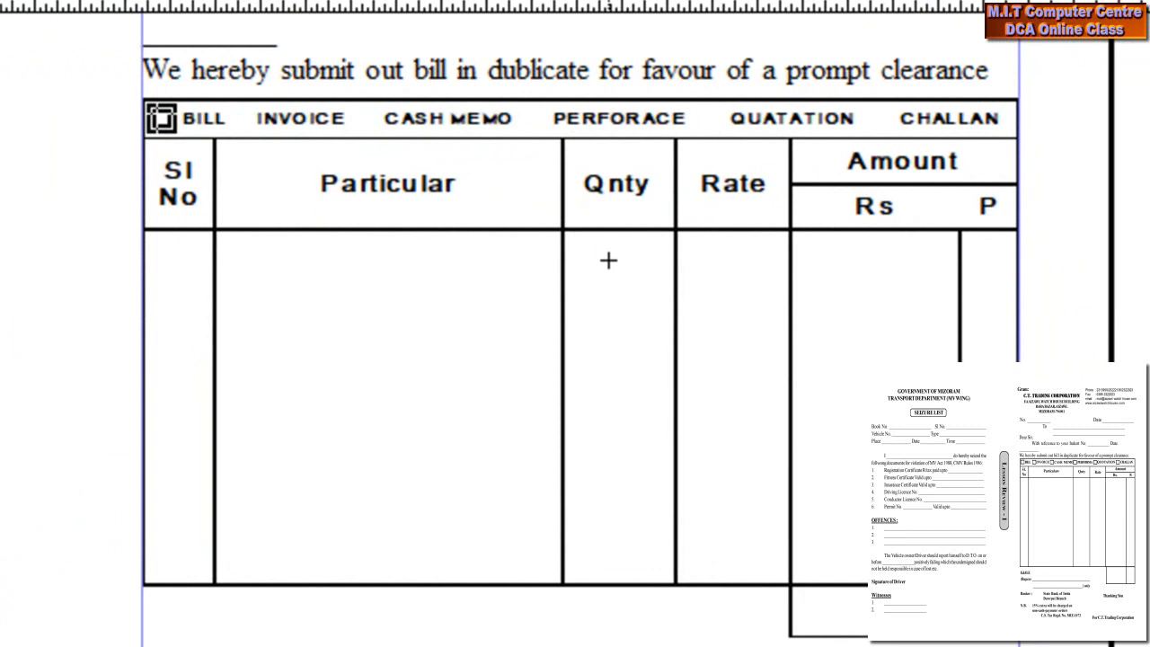
pyautogui.hotkey('ctrl', 'v')
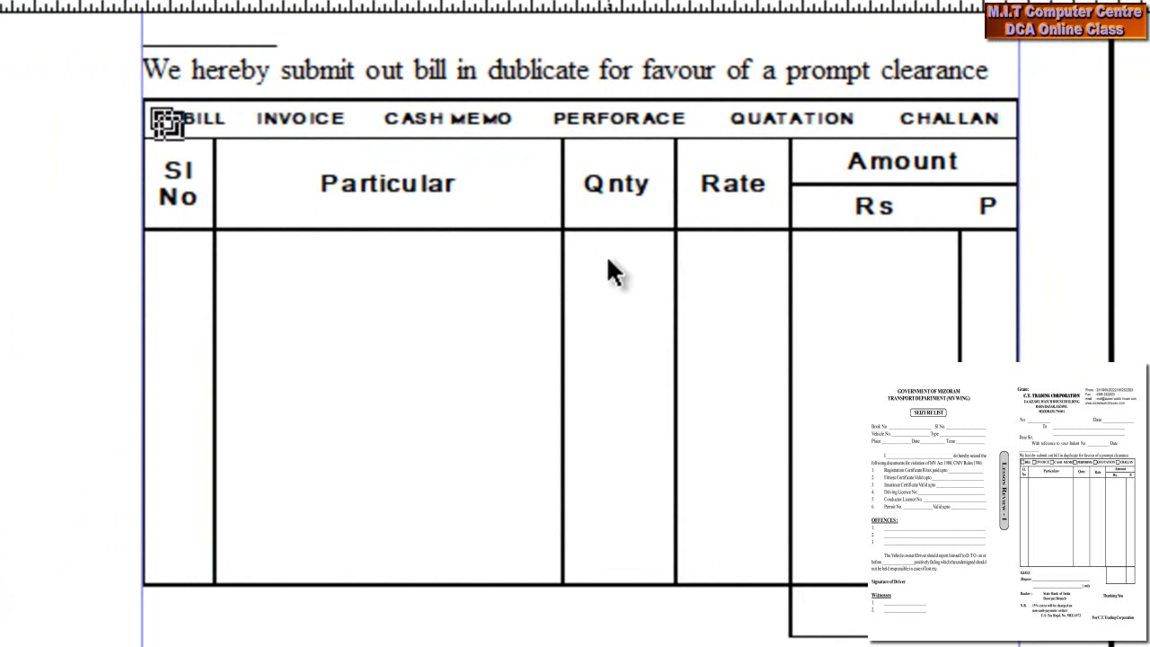
pyautogui.press('Right')
pyautogui.press('Right')
pyautogui.press('Right')
pyautogui.press('Right')
pyautogui.press('Right')
pyautogui.press('Right')
pyautogui.press('Right')
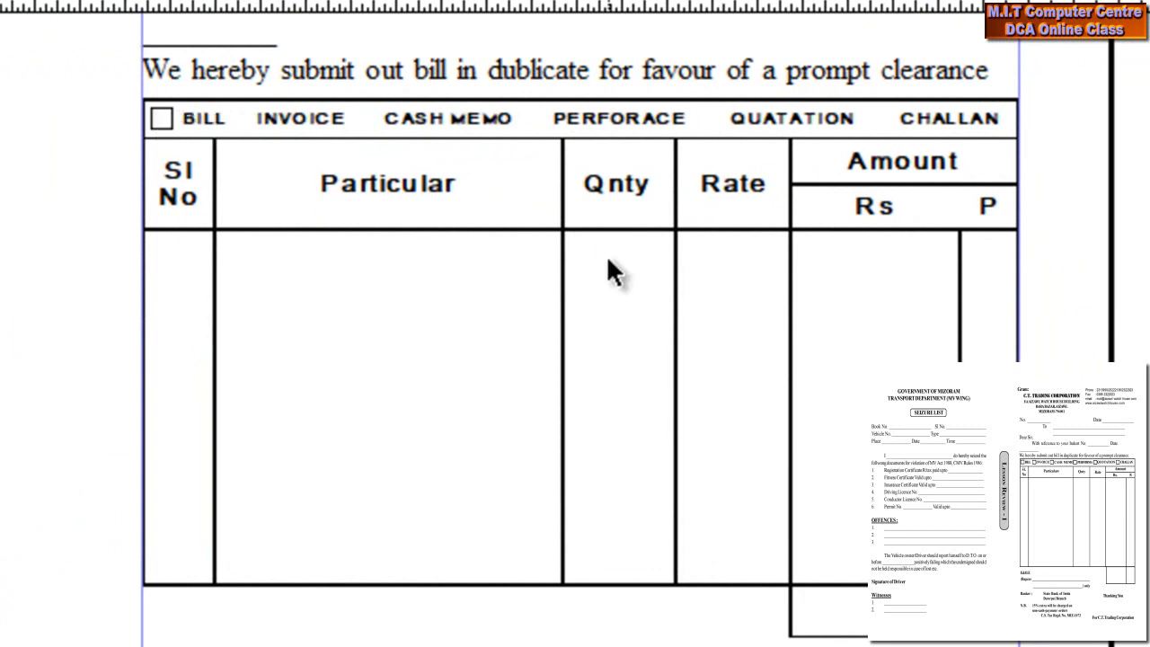
pyautogui.press('Up')
pyautogui.press('Up')
pyautogui.press('Up')
pyautogui.press('Up')
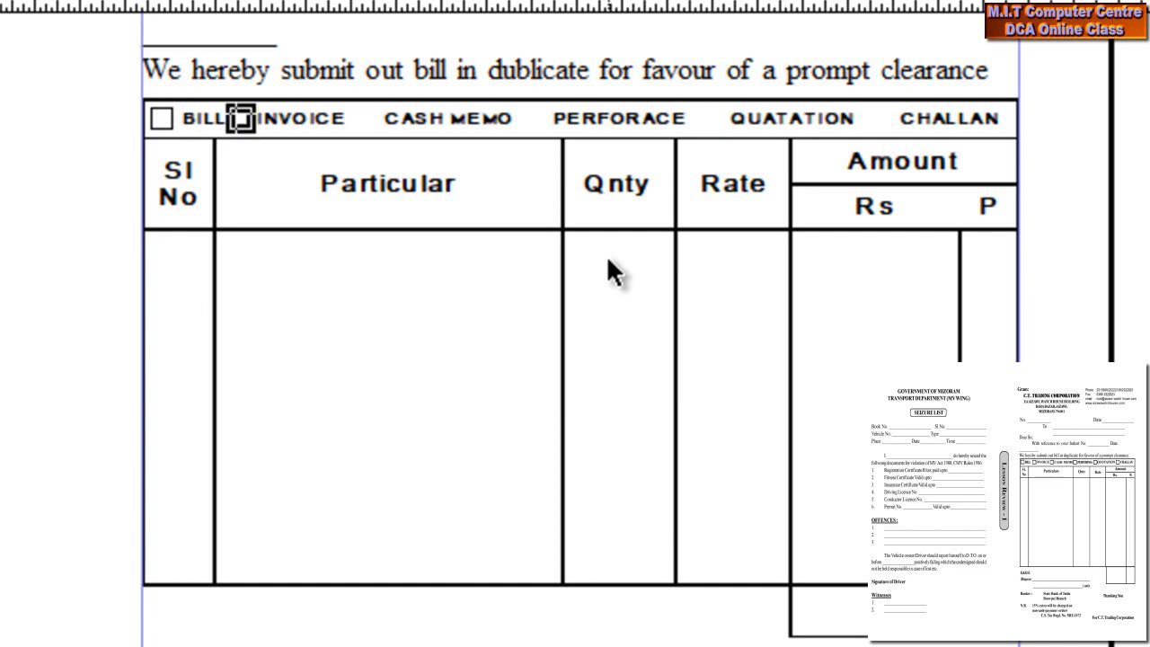
pyautogui.hotkey('ctrl', 'v')
pyautogui.press('Right')
pyautogui.press('Right')
pyautogui.press('Right')
pyautogui.press('Right')
pyautogui.press('Right')
pyautogui.press('Right')
pyautogui.press('Right')
pyautogui.press('Right')
pyautogui.press('Right')
pyautogui.press('Right')
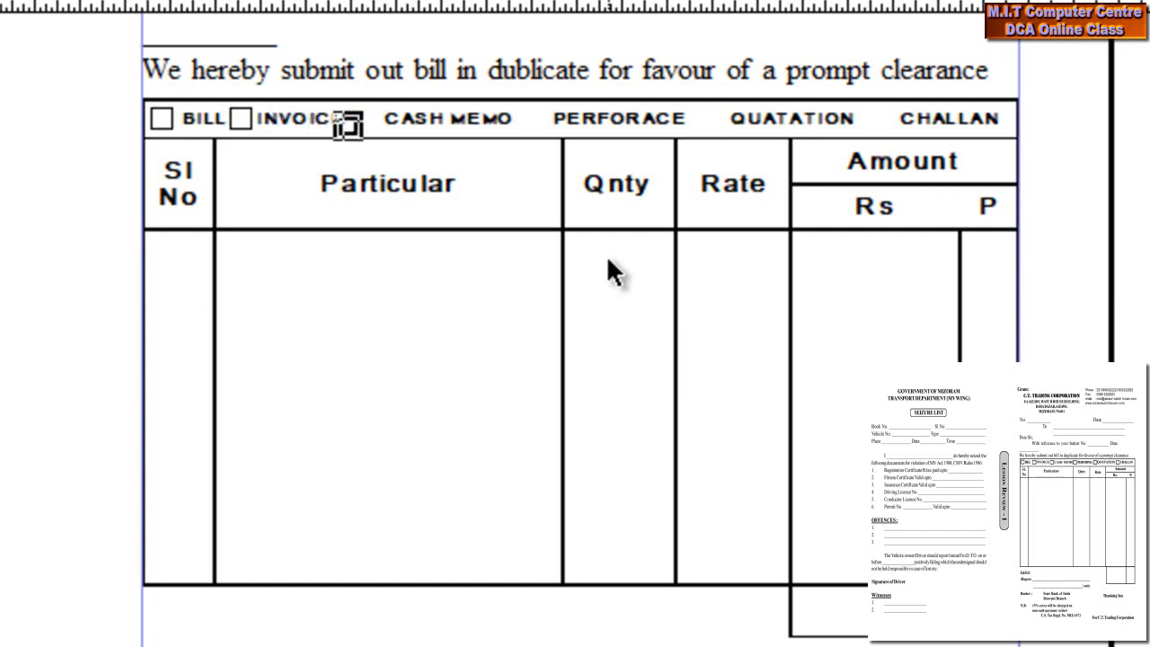
pyautogui.press('Up')
pyautogui.press('Up')
pyautogui.press('Up')
pyautogui.press('Up')
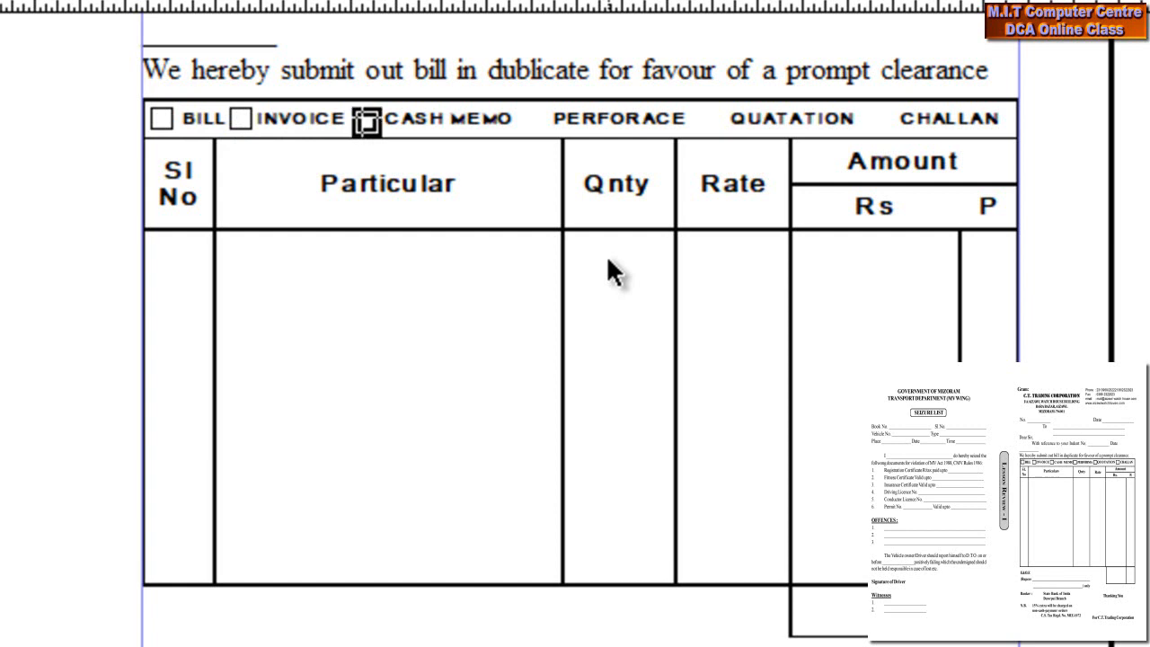
# - Paste and position checkbox squares before PERFORACE, QUATATION and CHALLAN, then deselect
pyautogui.hotkey('ctrl', 'v')
pyautogui.press('Right')
pyautogui.press('Right')
pyautogui.press('Right')
pyautogui.press('Right')
pyautogui.press('Right')
pyautogui.press('Right')
pyautogui.press('Right')
pyautogui.press('Right')
pyautogui.press('Right')
pyautogui.press('Right')
pyautogui.press('Right')
pyautogui.press('Right')
pyautogui.press('Right')
pyautogui.press('Right')
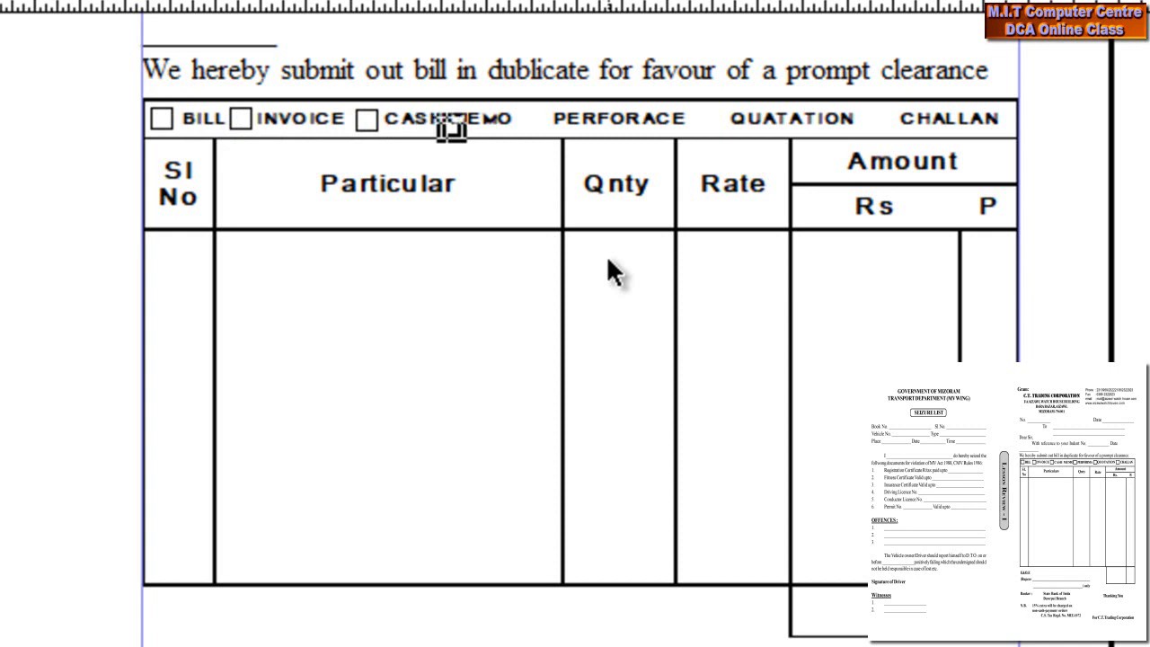
pyautogui.press('Right')
pyautogui.press('Right')
pyautogui.press('Right')
pyautogui.press('Right')
pyautogui.press('Right')
pyautogui.press('Up')
pyautogui.press('Up')
pyautogui.press('Up')
pyautogui.press('Up')
pyautogui.hotkey('ctrl', 'v')
pyautogui.press('Right')
pyautogui.press('Right')
pyautogui.press('Right')
pyautogui.press('Right')
pyautogui.press('Right')
pyautogui.press('Right')
pyautogui.press('Right')
pyautogui.press('Right')
pyautogui.press('Right')
pyautogui.press('Right')
pyautogui.press('Right')
pyautogui.press('Right')
pyautogui.press('Right')
pyautogui.press('Right')
pyautogui.press('Right')
pyautogui.press('Right')
pyautogui.press('Right')
pyautogui.press('Right')
pyautogui.press('Right')
pyautogui.press('Right')
pyautogui.press('Right')
pyautogui.press('Right')
pyautogui.press('Up')
pyautogui.press('Up')
pyautogui.press('Up')
pyautogui.press('Up')
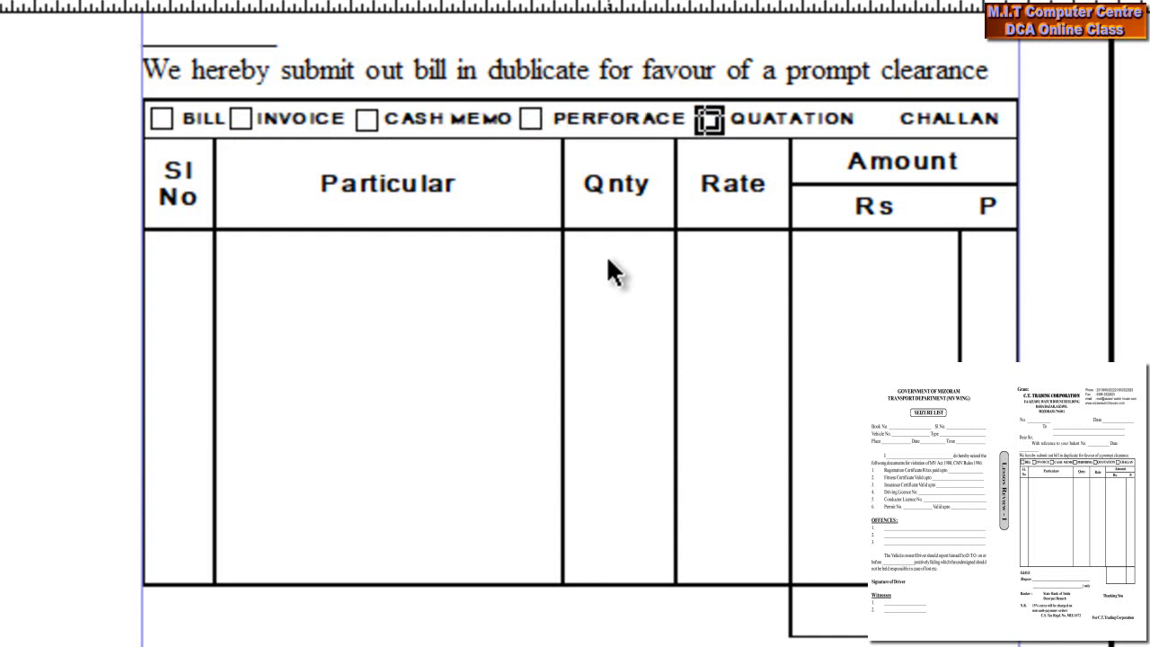
pyautogui.hotkey('ctrl', 'v')
pyautogui.press('Right')
pyautogui.press('Right')
pyautogui.press('Right')
pyautogui.press('Right')
pyautogui.press('Right')
pyautogui.press('Right')
pyautogui.press('Right')
pyautogui.press('Right')
pyautogui.press('Right')
pyautogui.press('Right')
pyautogui.press('Right')
pyautogui.press('Right')
pyautogui.press('Right')
pyautogui.press('Right')
pyautogui.press('Right')
pyautogui.press('Right')
pyautogui.press('Right')
pyautogui.press('Right')
pyautogui.press('Up')
pyautogui.press('Up')
pyautogui.press('Up')
pyautogui.press('Up')
pyautogui.press('Up')
pyautogui.press('Up')
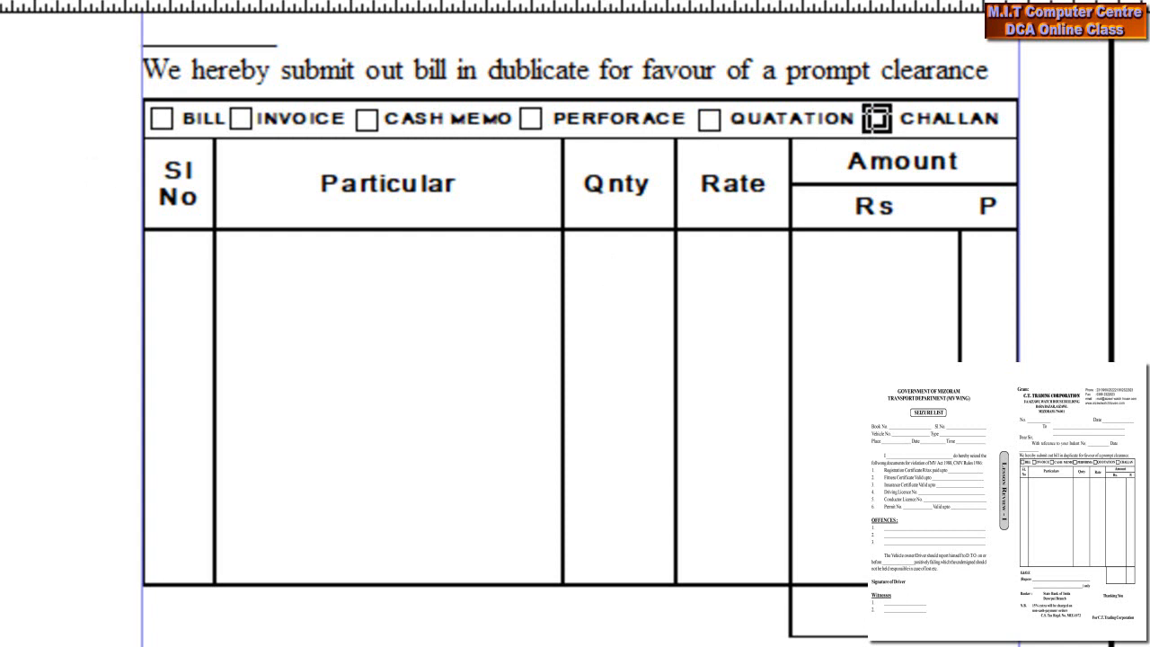
pyautogui.press('Escape')
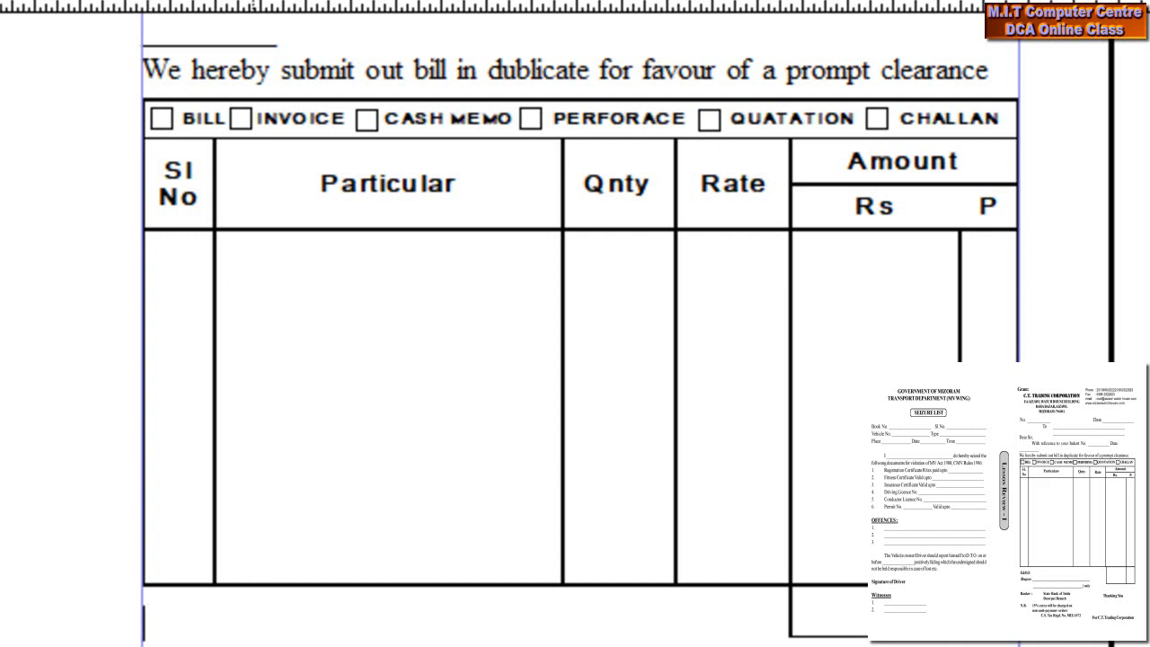
# - Type E&OE and a two-line '(Rupees ____ Only)' amount blank below the table
pyautogui.scroll(-2, 141, 617)
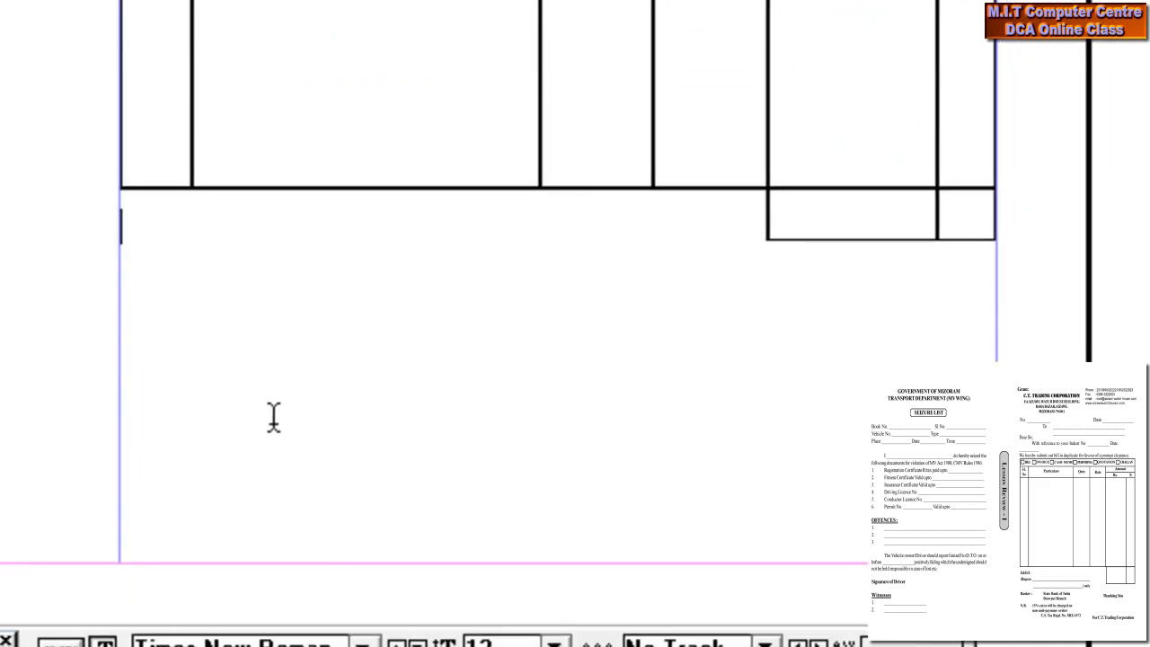
pyautogui.write('E&OE')
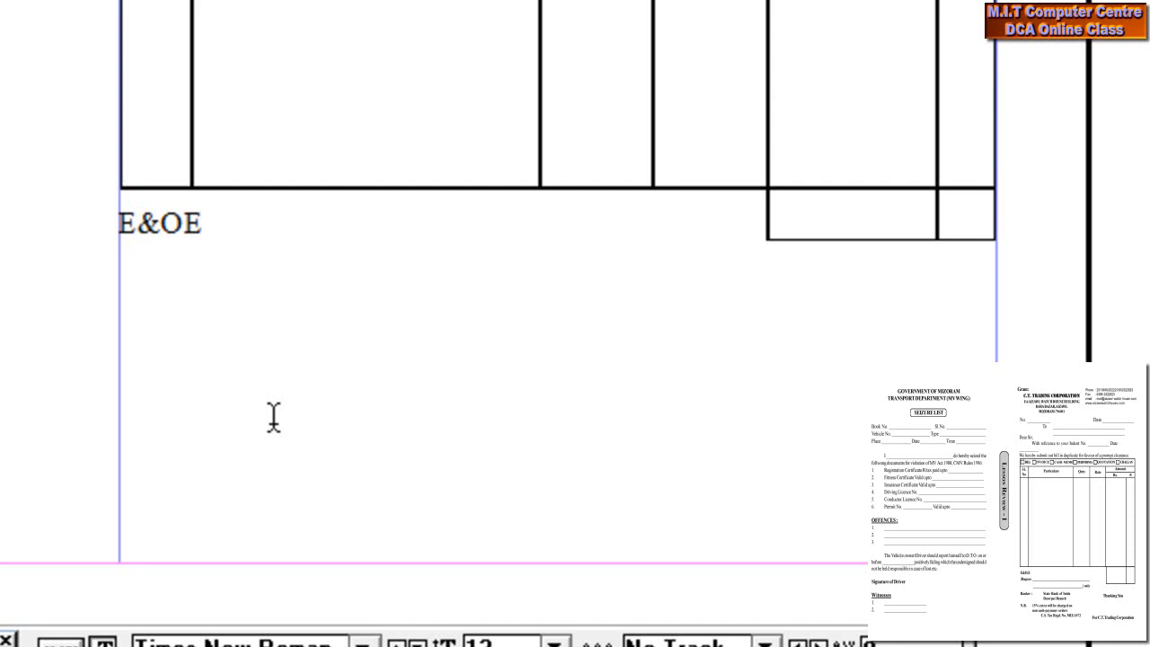
pyautogui.press('Return')
pyautogui.write('(Rupees')
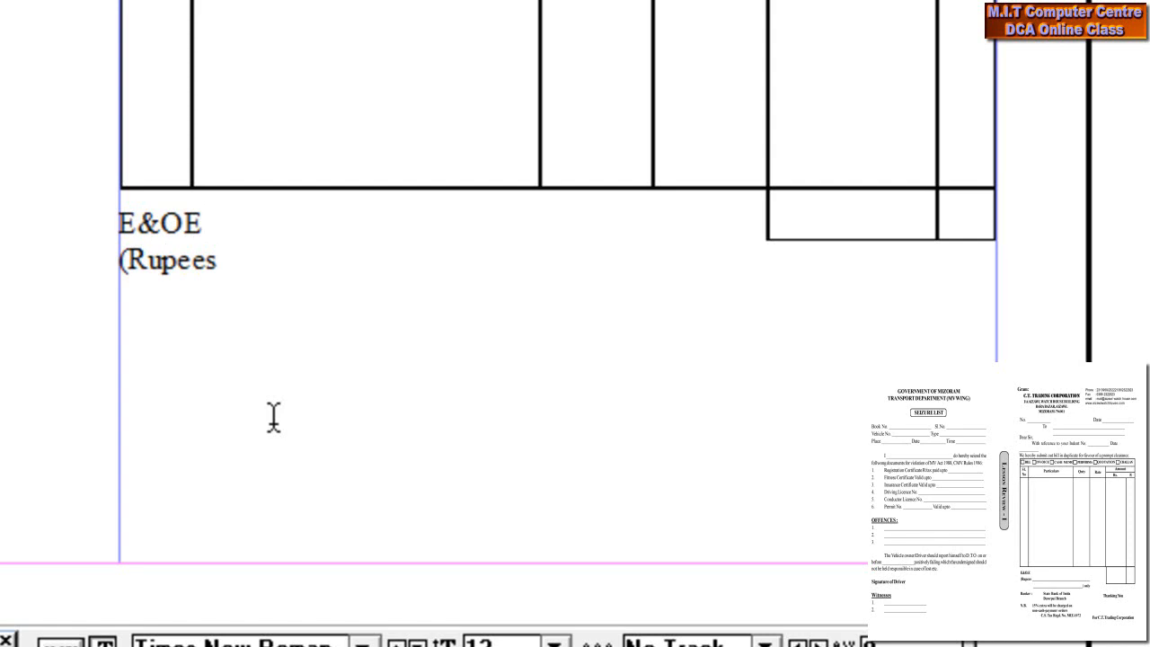
pyautogui.write('_______________________')
pyautogui.press('Return')
pyautogui.press('Tab')
pyautogui.write('____________________')
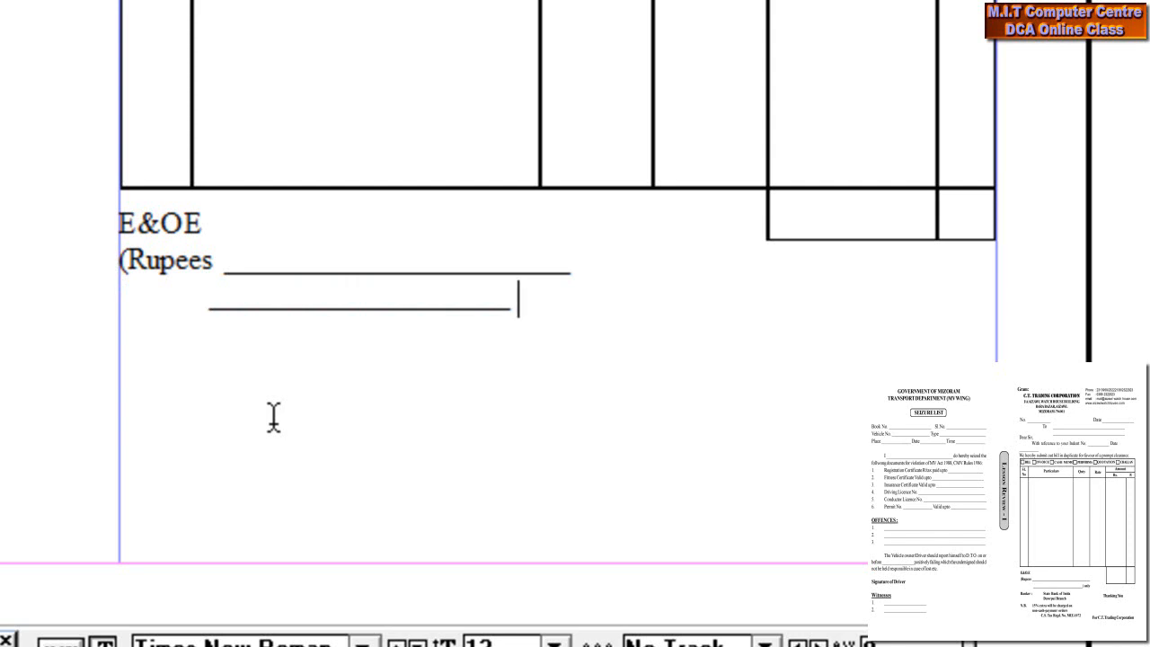
pyautogui.write(' Only)')
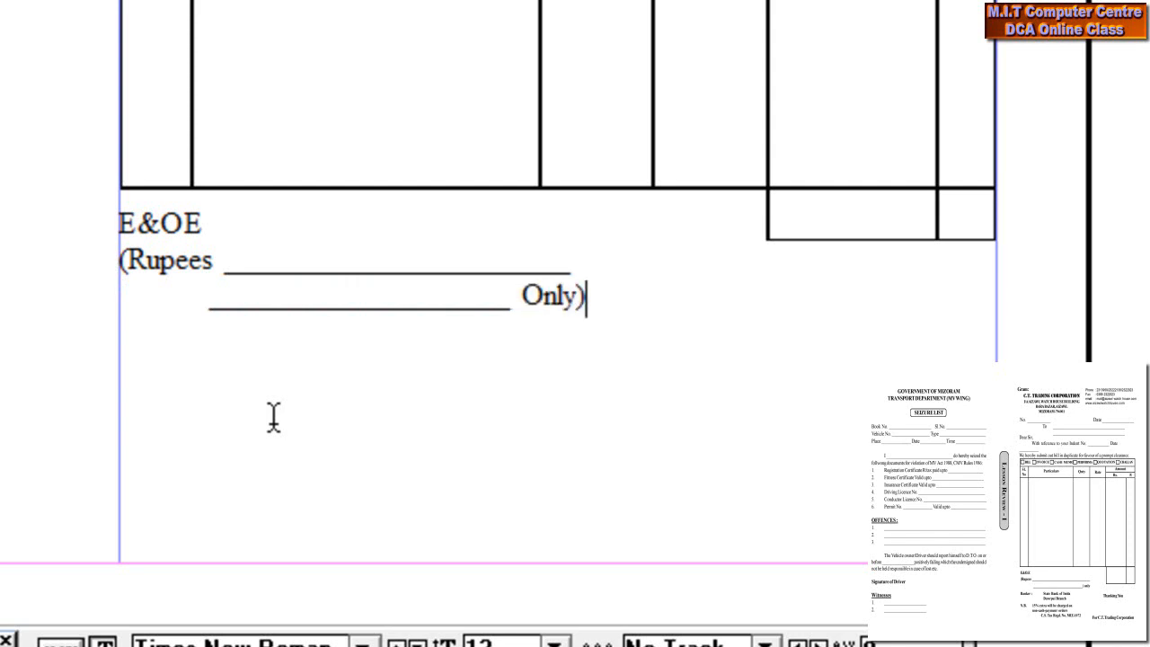
# - Add the line 'Banker : State bank of insdia' and start an indented line beneath it
pyautogui.press('Return')
pyautogui.write('Bank')
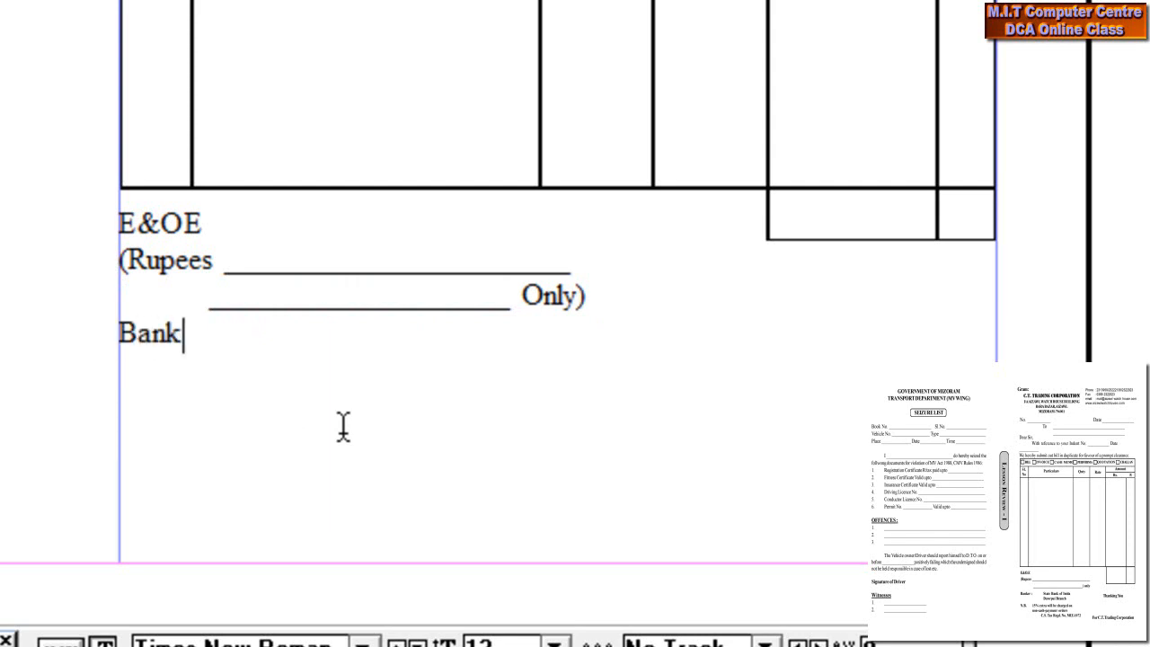
pyautogui.write('er :')
pyautogui.press('Tab')
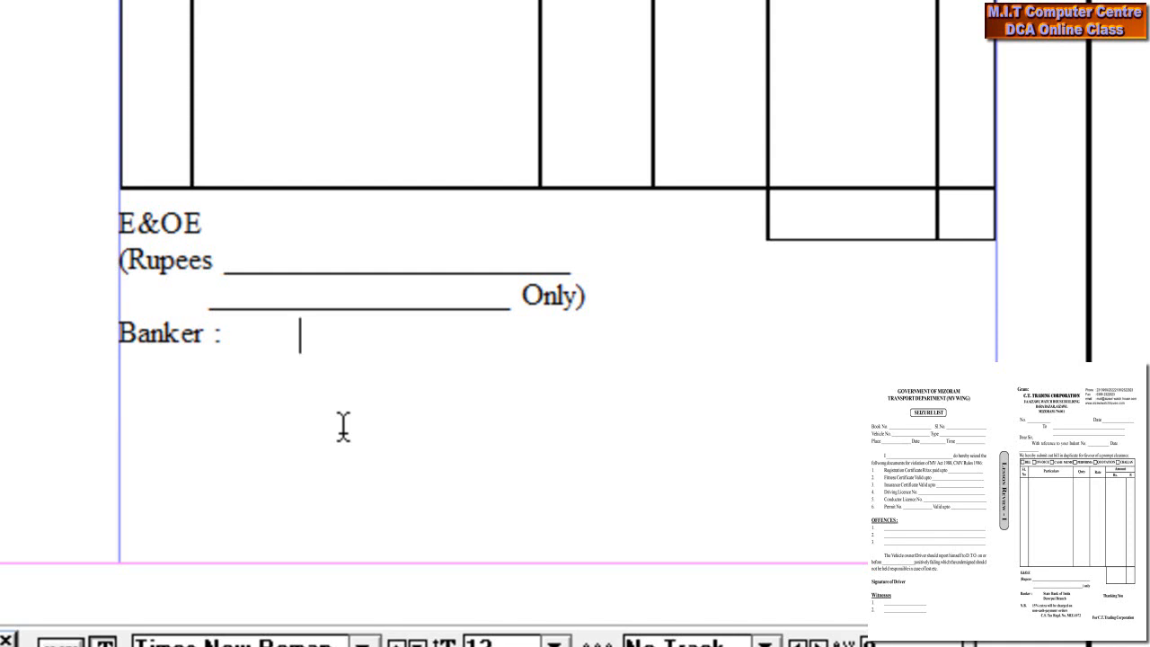
pyautogui.write('State bank')
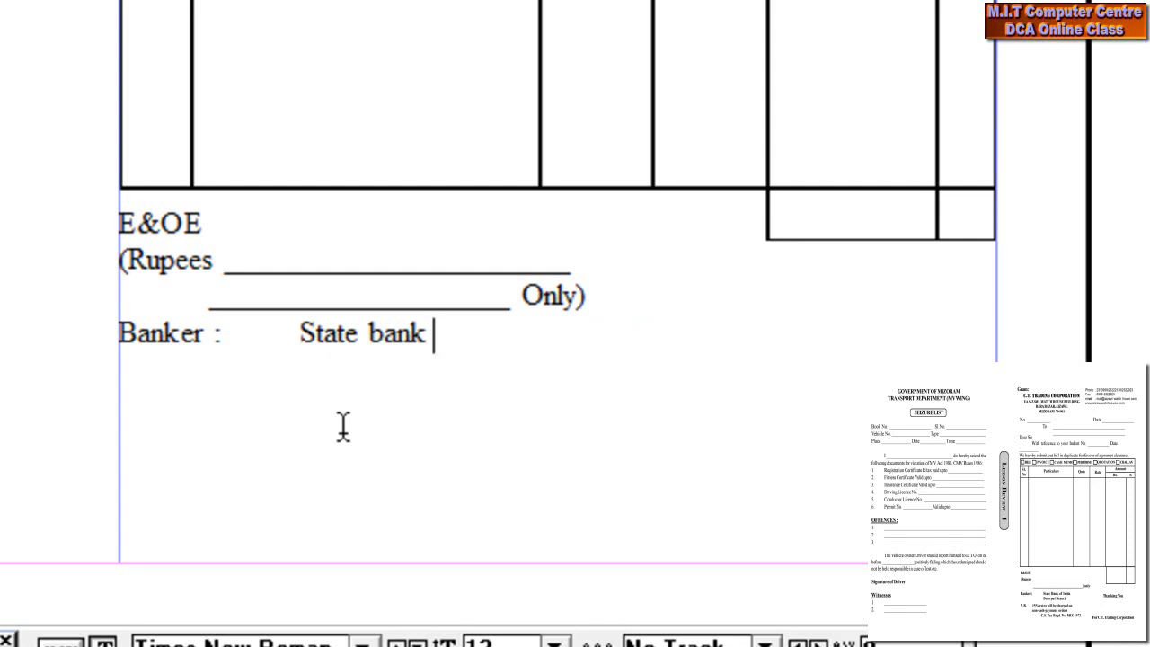
pyautogui.write(' of insia')
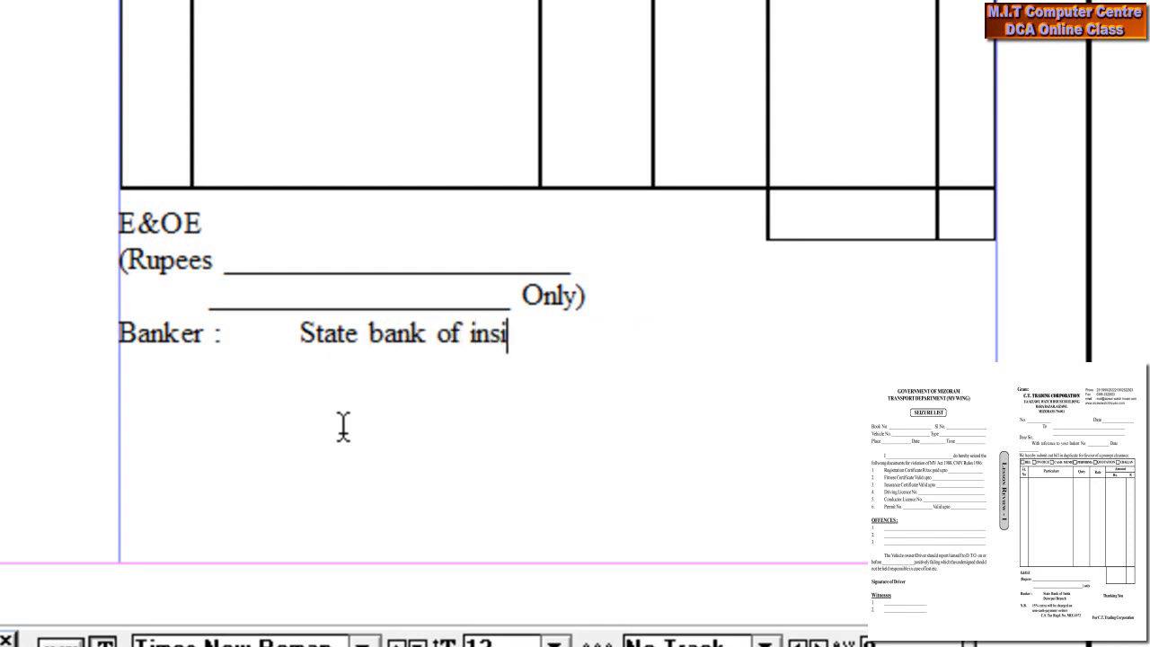
pyautogui.press('BackSpace')
pyautogui.press('BackSpace')
pyautogui.write('dia')
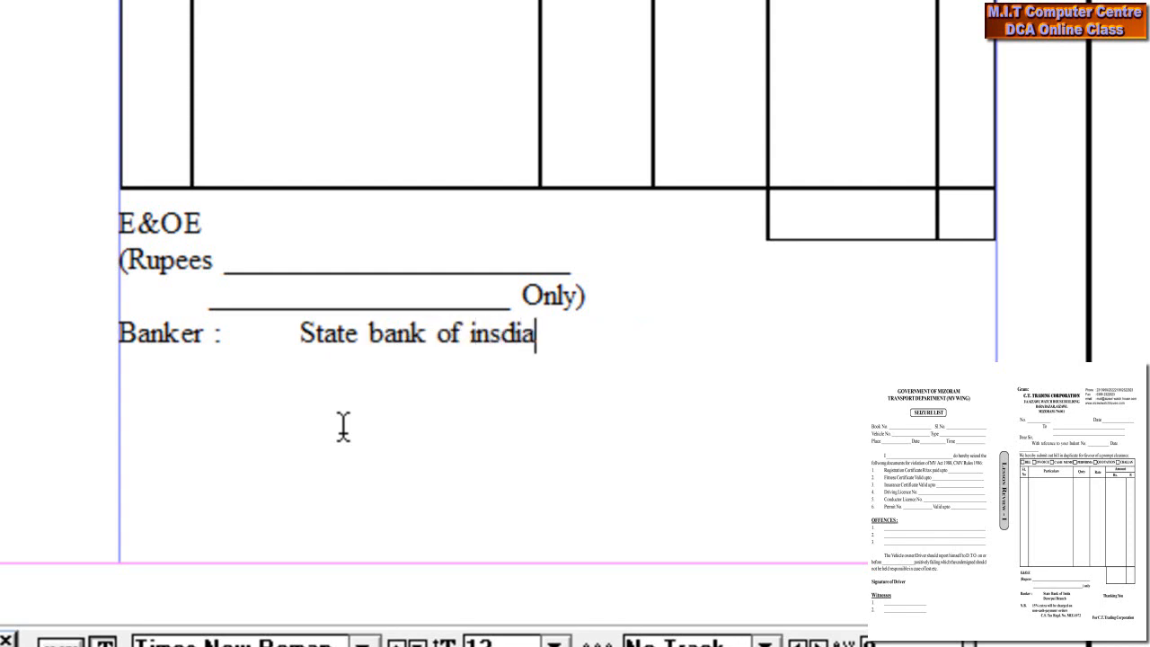
pyautogui.press('Return')
pyautogui.press('Tab')
pyautogui.press('Tab')
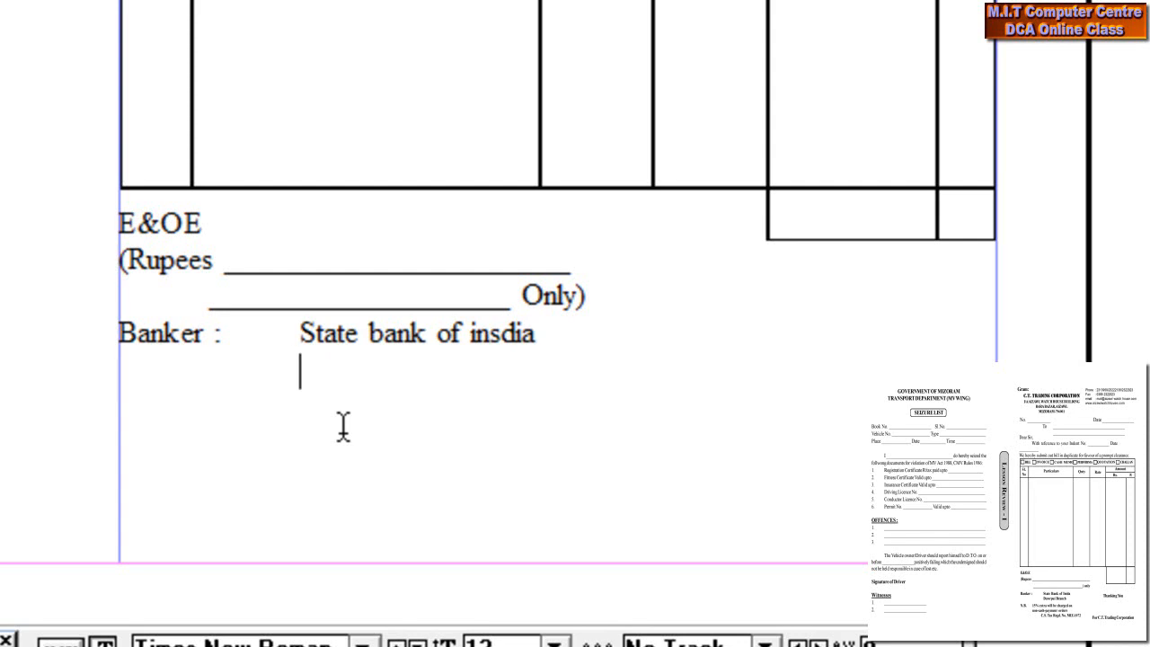